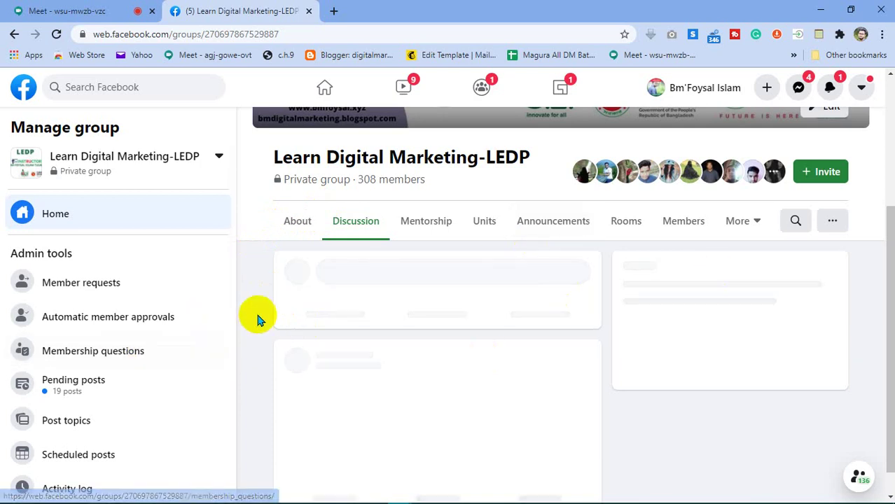
# Look through the group's discussion feed and the list of available admin tools.
pyautogui.scroll(-2, 254, 325)
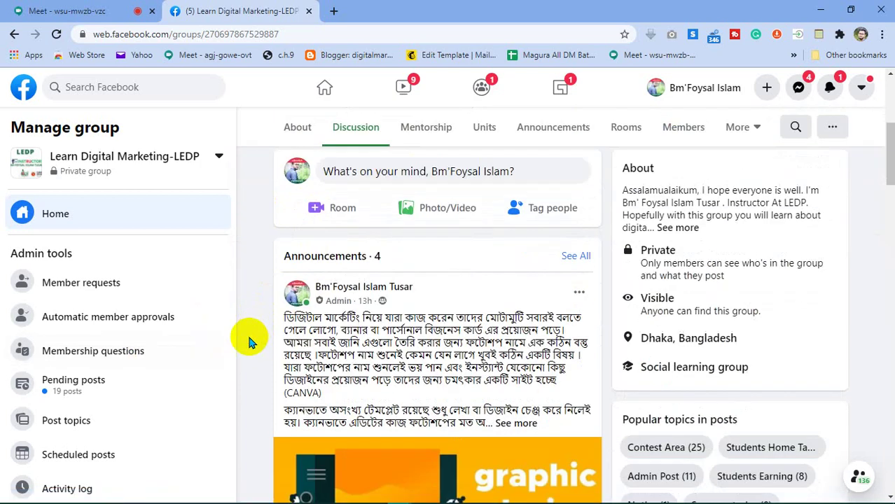
pyautogui.scroll(-8, 105, 382)
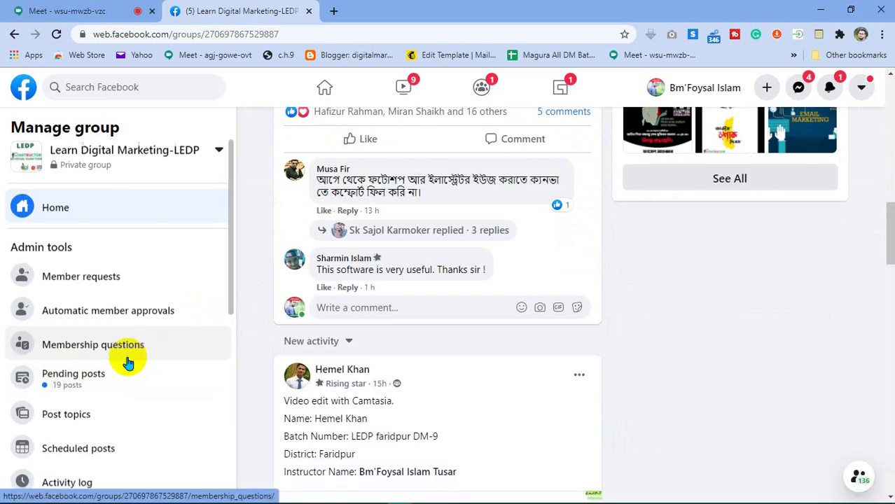
pyautogui.scroll(-3, 126, 361)
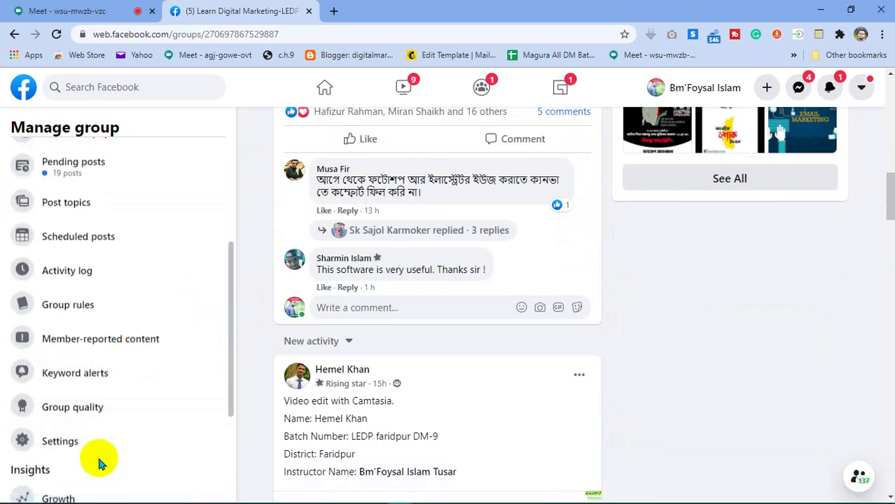
pyautogui.scroll(3, 94, 448)
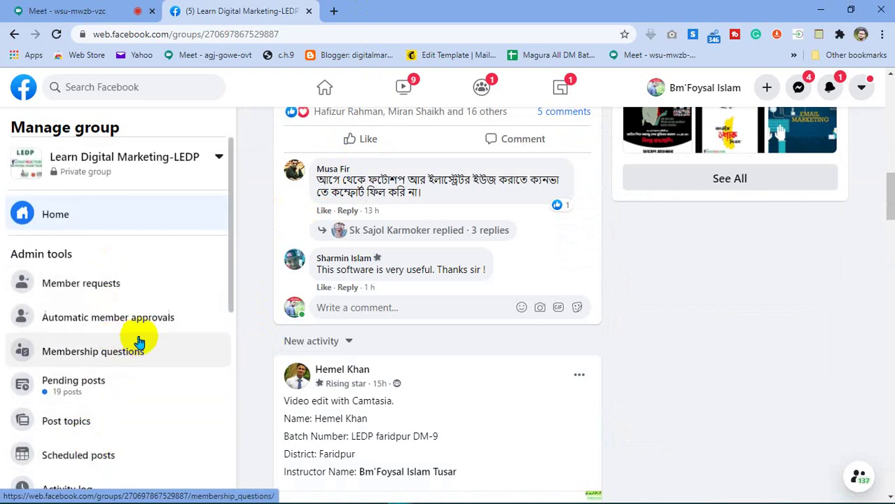
pyautogui.scroll(-3, 137, 340)
pyautogui.scroll(3, 140, 341)
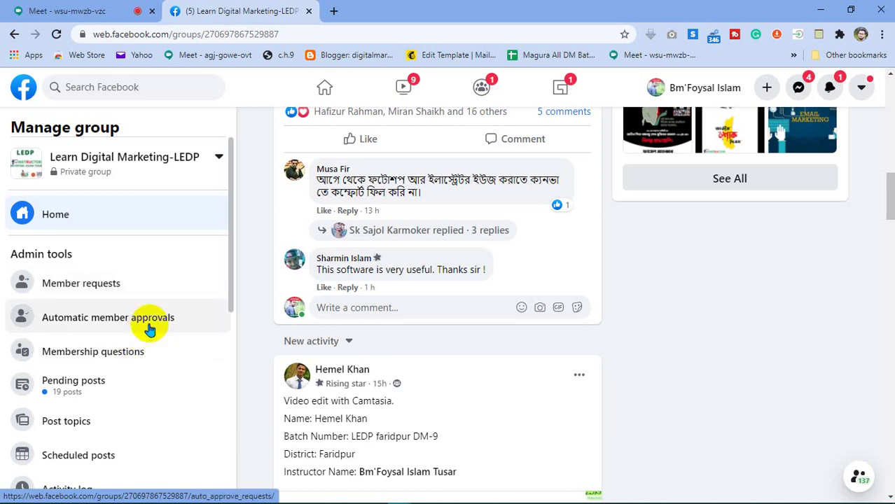
# Open the group's membership questions and review all the questions and the group rules section.
pyautogui.click(132, 367)
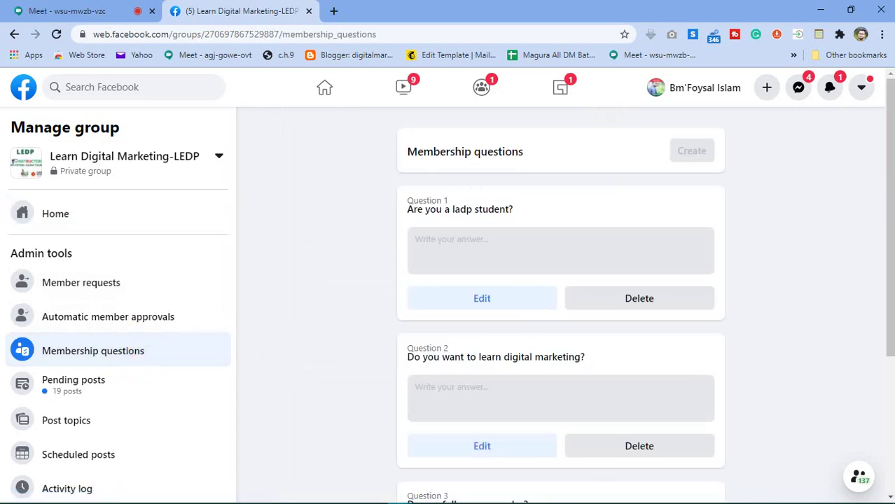
pyautogui.moveTo(881, 134)
pyautogui.mouseDown()
pyautogui.moveTo(889, 231)
pyautogui.moveTo(880, 302)
pyautogui.moveTo(889, 130)
pyautogui.mouseUp()
pyautogui.moveTo(885, 174); pyautogui.dragTo(886, 282)
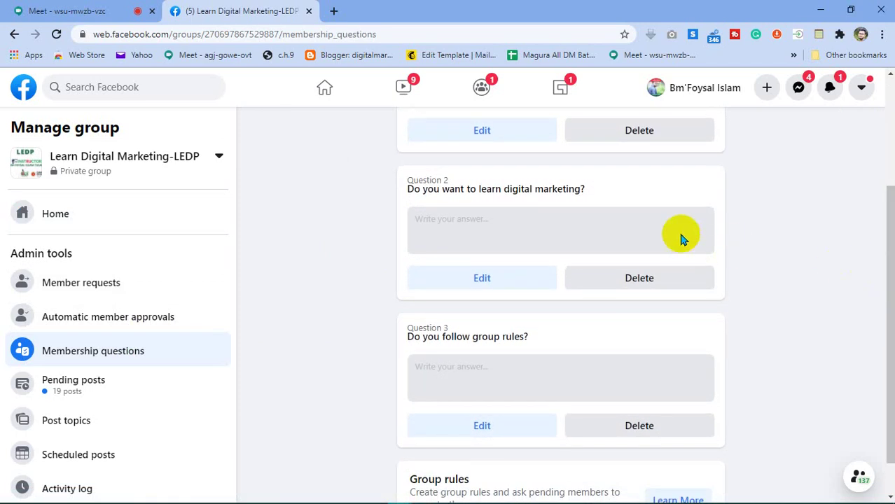
pyautogui.moveTo(880, 246); pyautogui.dragTo(887, 284)
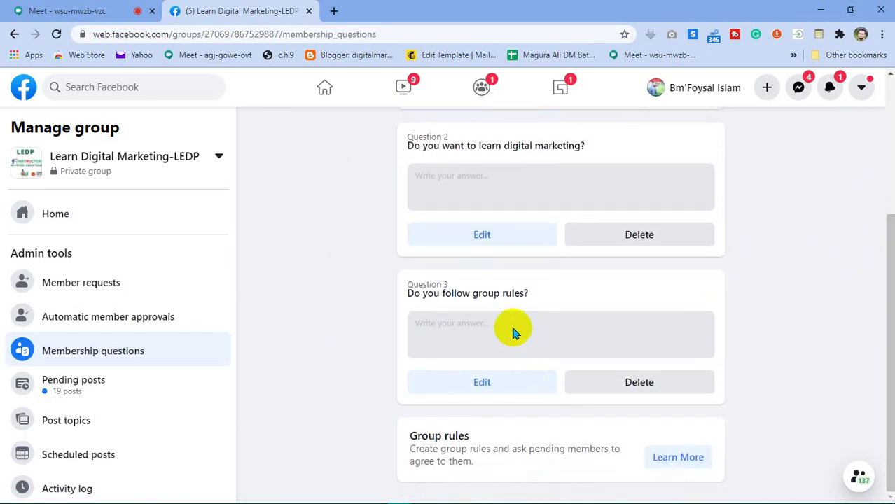
pyautogui.scroll(3, 510, 323)
pyautogui.scroll(-2, 510, 323)
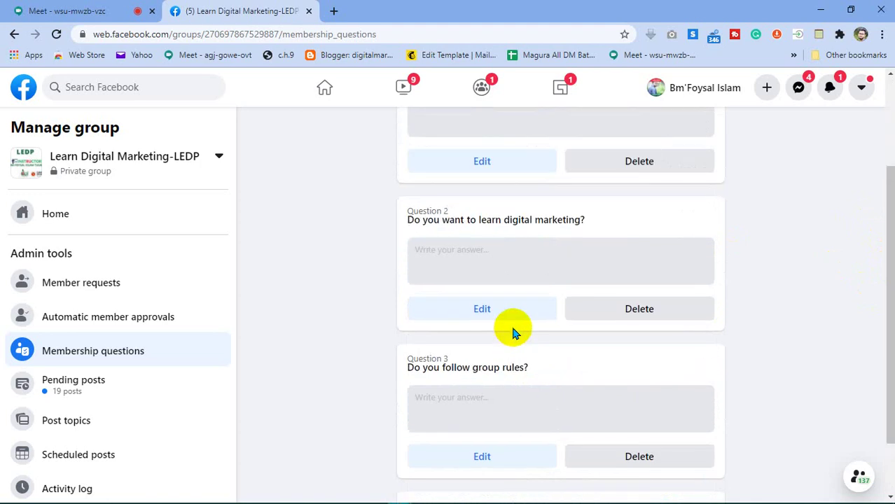
pyautogui.scroll(-1, 512, 333)
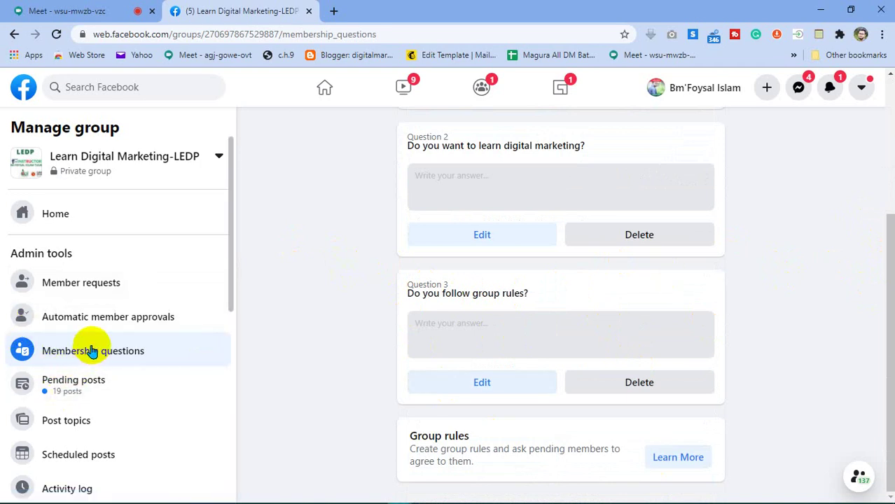
# Open the group's pending posts and look through the submissions awaiting approval.
pyautogui.click(81, 395)
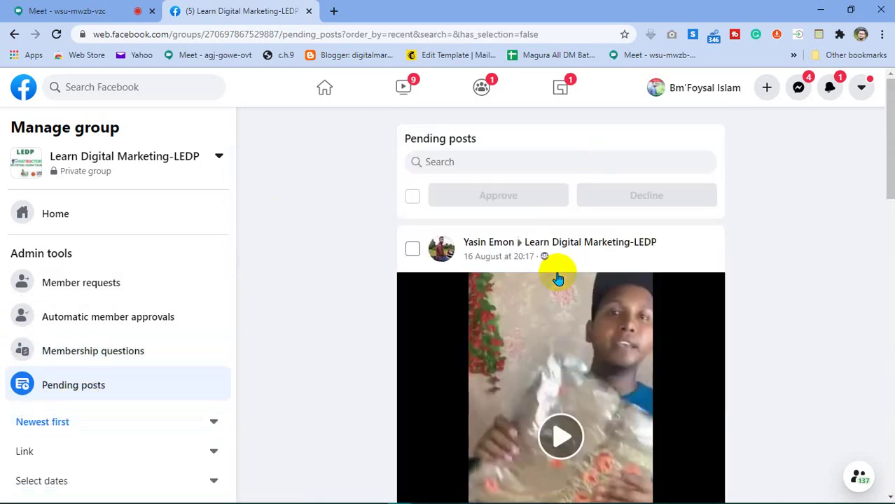
pyautogui.scroll(-12, 556, 277)
pyautogui.click(535, 285)
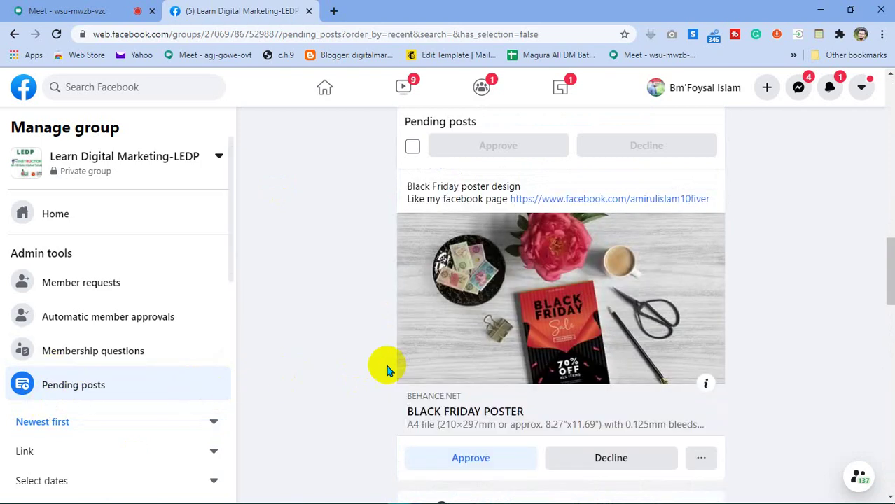
# Browse the remaining admin tools, open the group's post topics and examine the existing topics, including Contest Area.
pyautogui.scroll(-5, 136, 350)
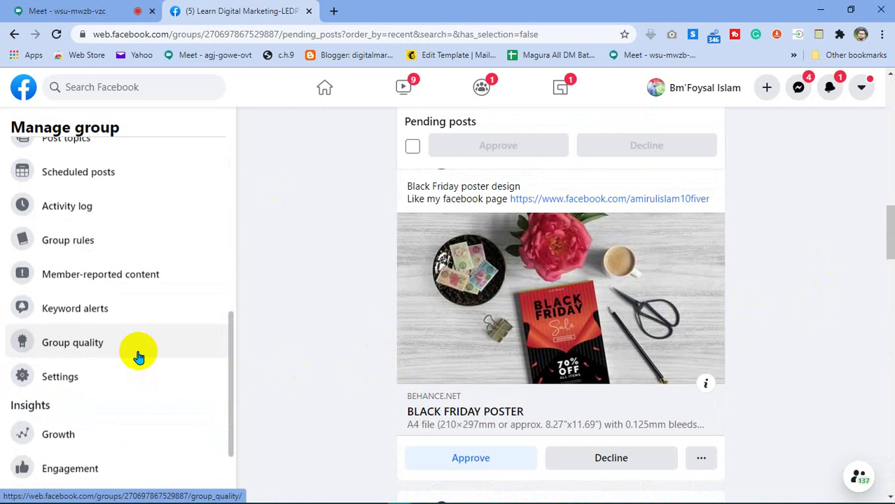
pyautogui.scroll(3, 154, 313)
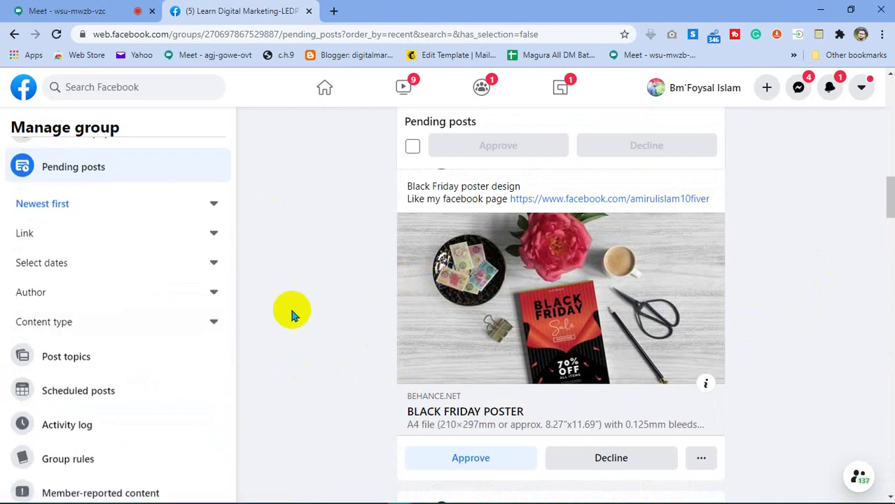
pyautogui.scroll(-3, 105, 343)
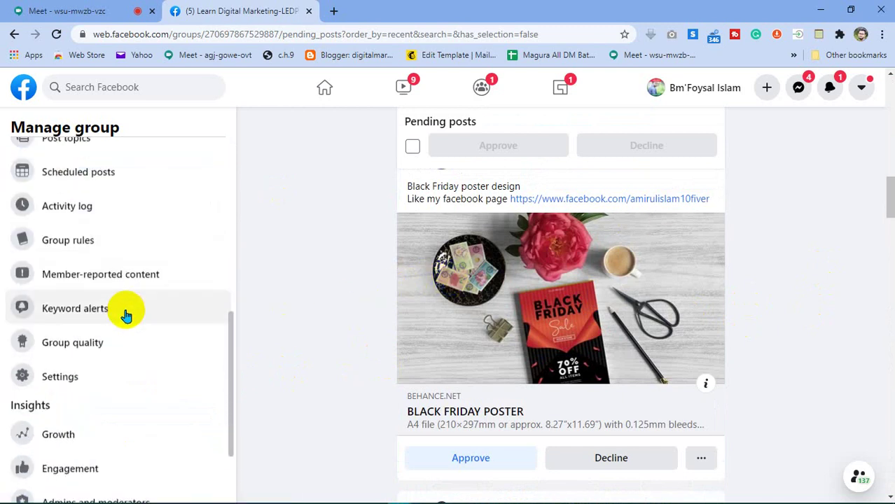
pyautogui.scroll(3, 127, 315)
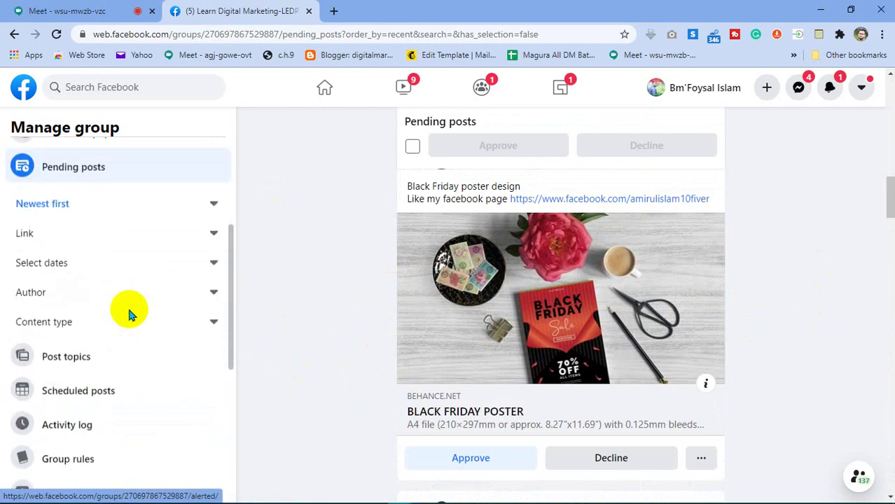
pyautogui.click(76, 364)
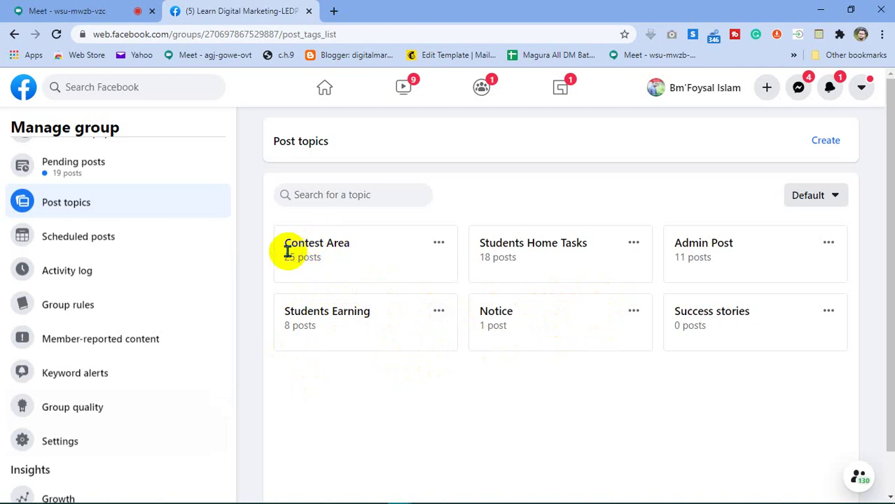
pyautogui.moveTo(290, 243); pyautogui.dragTo(306, 270)
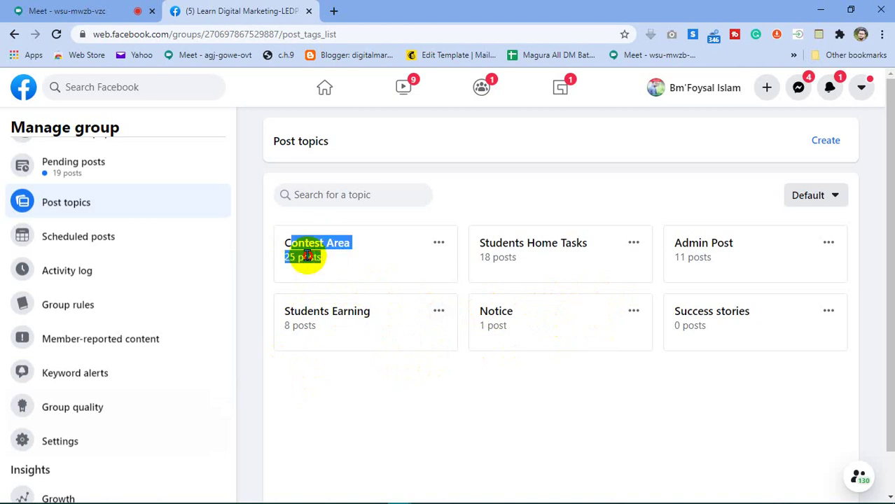
pyautogui.click(308, 254)
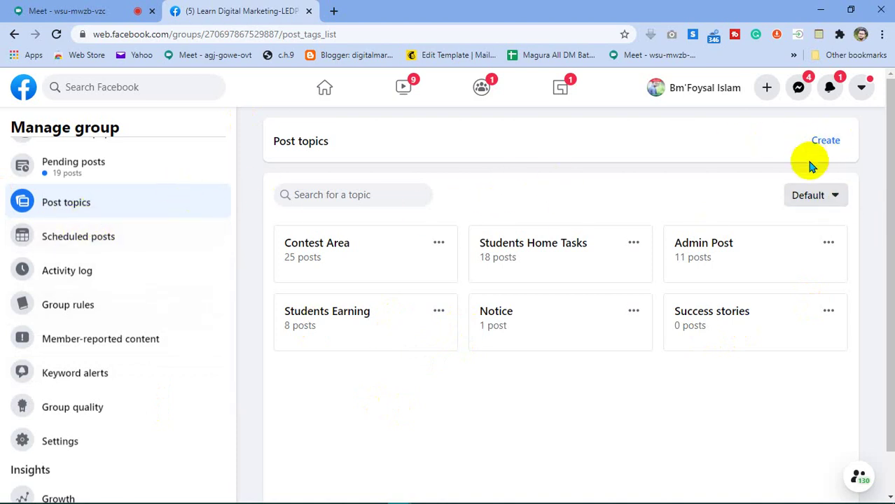
# Draft a new post topic named "tgrgtr" and discard it without saving.
pyautogui.click(823, 143)
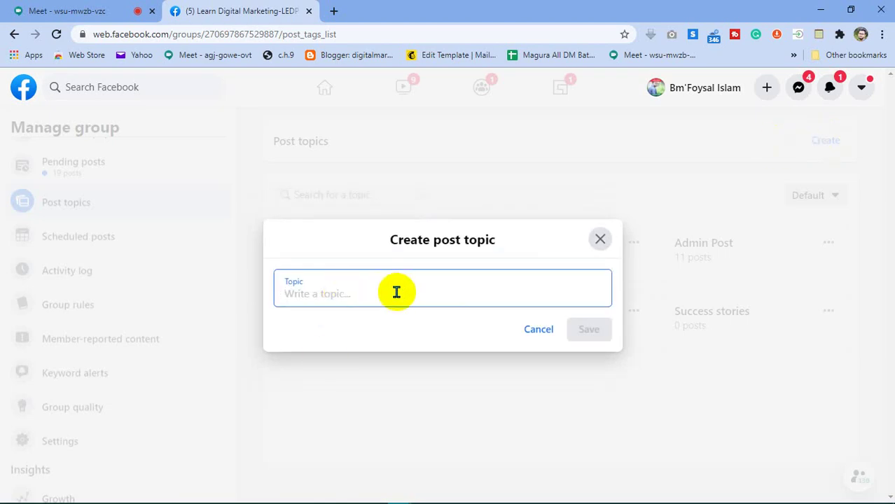
pyautogui.write('tgrgtr')
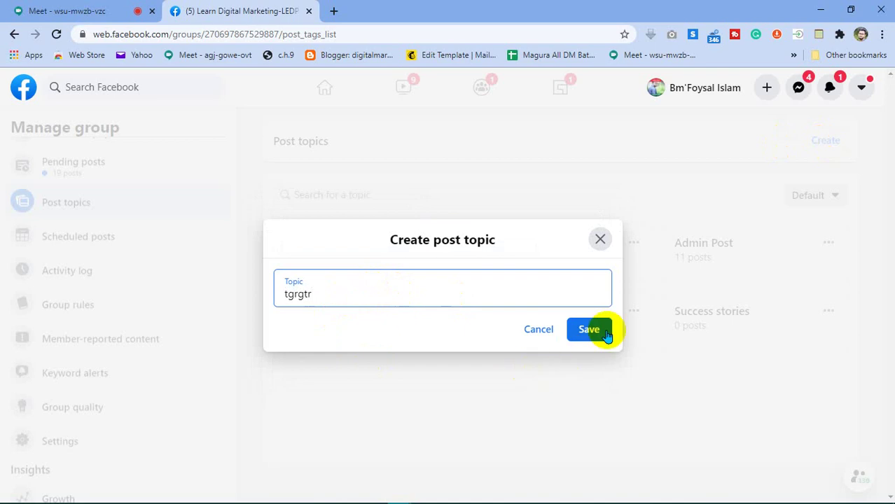
pyautogui.click(602, 238)
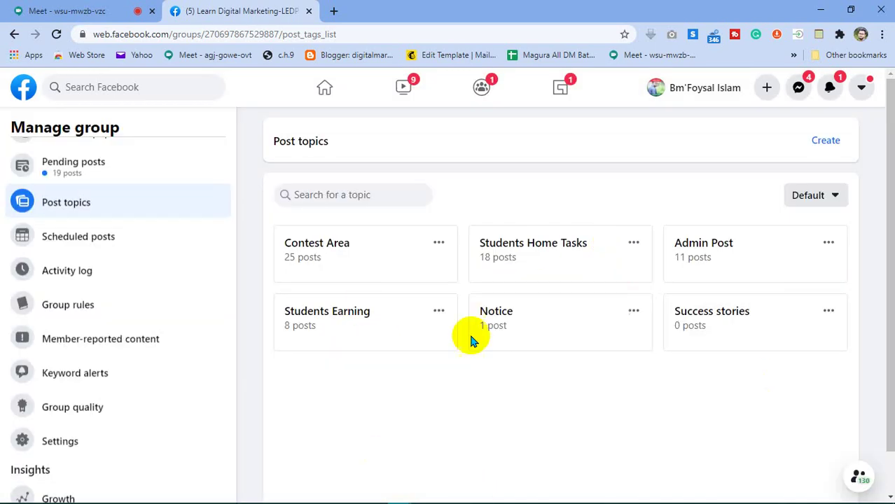
pyautogui.click(813, 144)
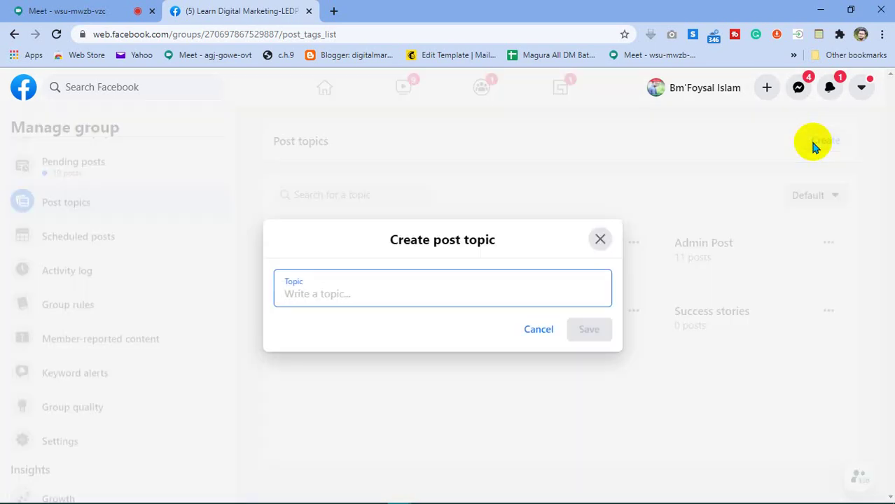
pyautogui.click(602, 239)
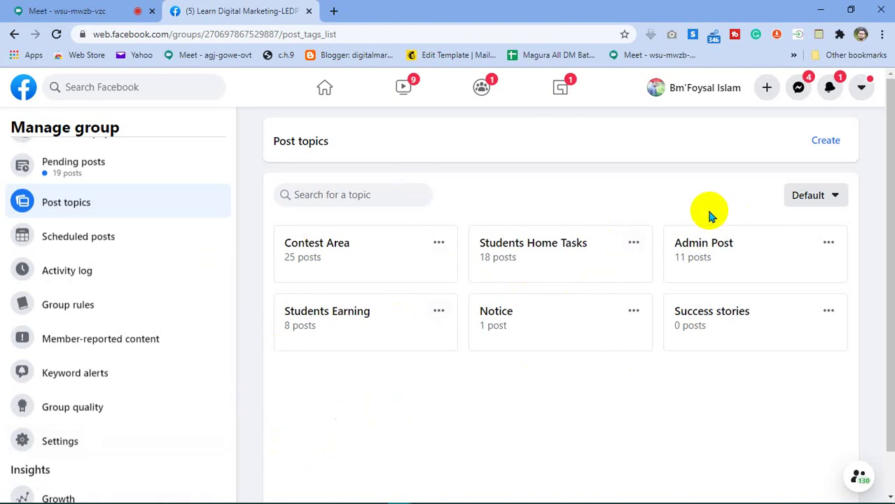
# View the edit form and the edit and delete options of the Contest Area topic without changing it.
pyautogui.click(445, 247)
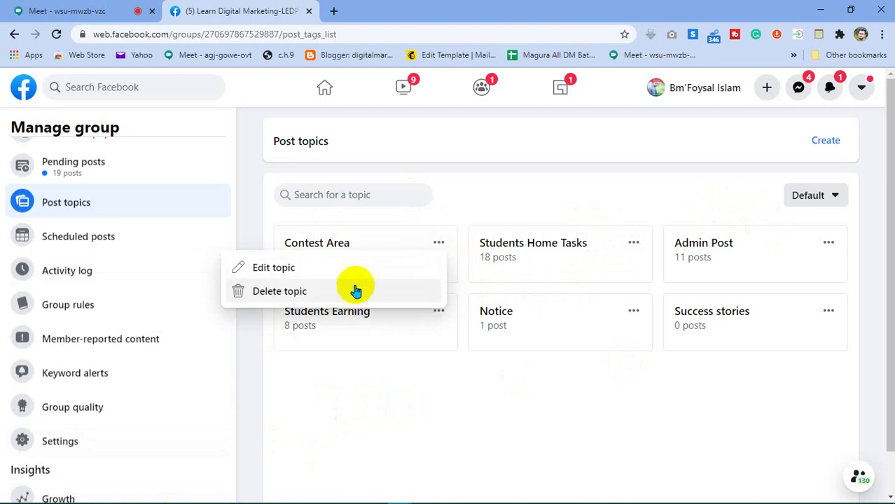
pyautogui.click(384, 268)
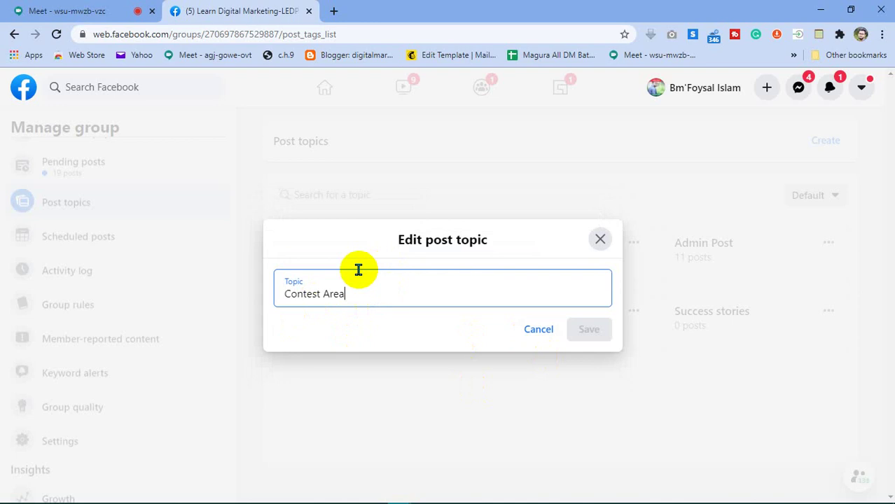
pyautogui.click(531, 329)
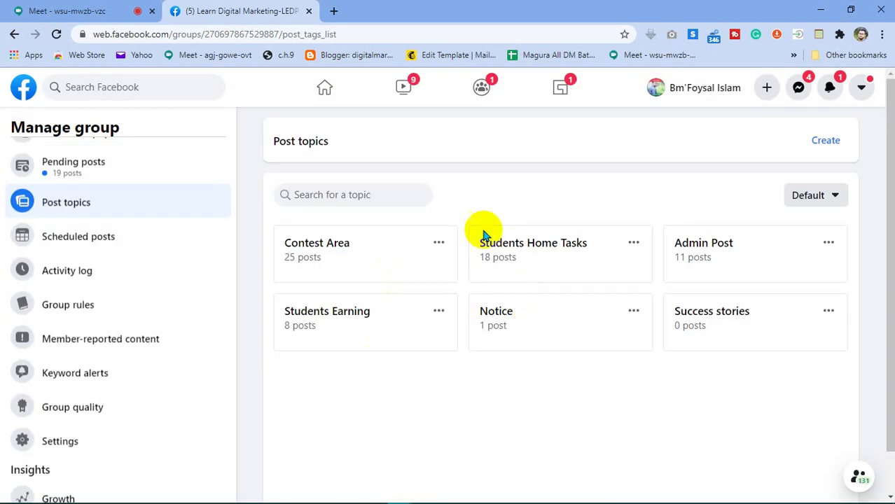
pyautogui.click(438, 243)
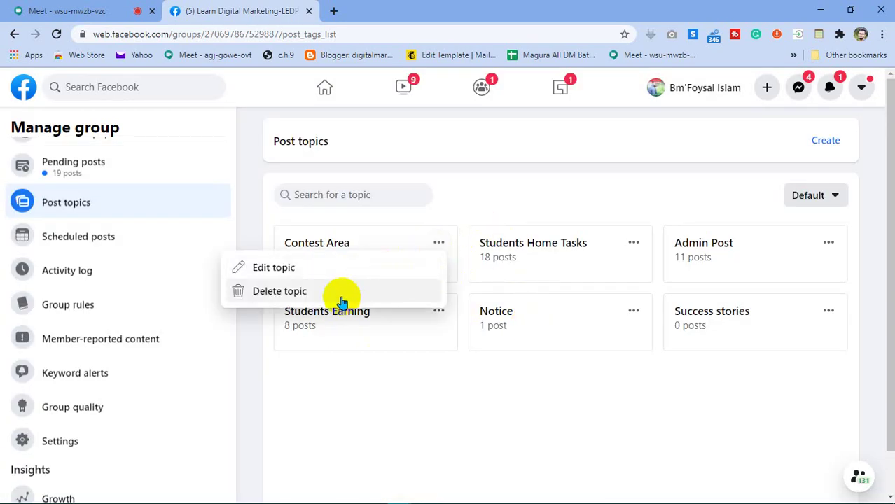
pyautogui.click(359, 410)
pyautogui.click(437, 244)
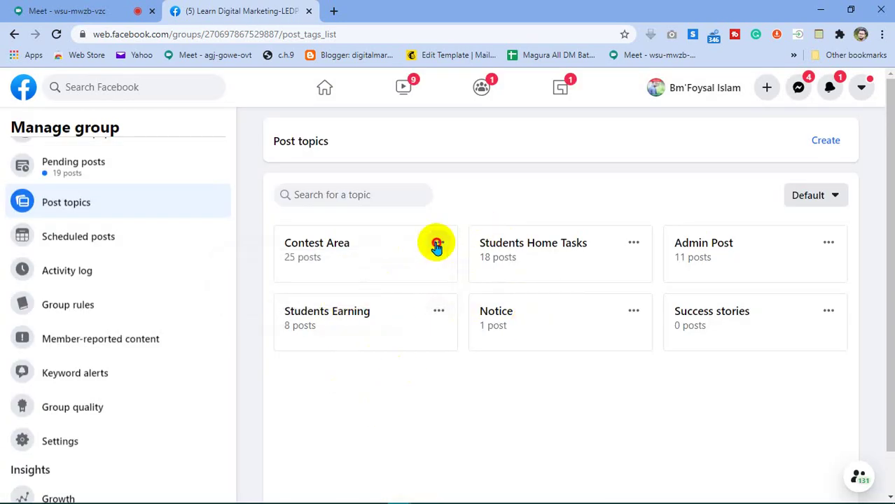
pyautogui.click(390, 382)
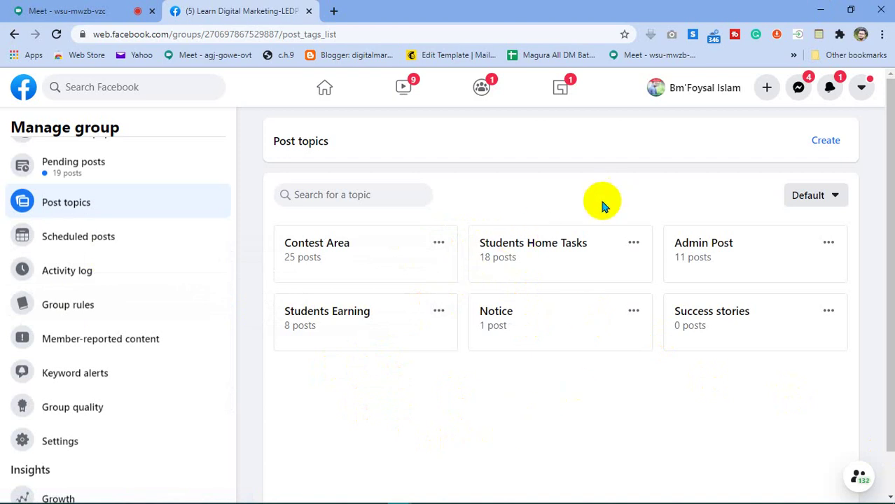
# Return to the group's membership questions and read through them again.
pyautogui.scroll(3, 196, 380)
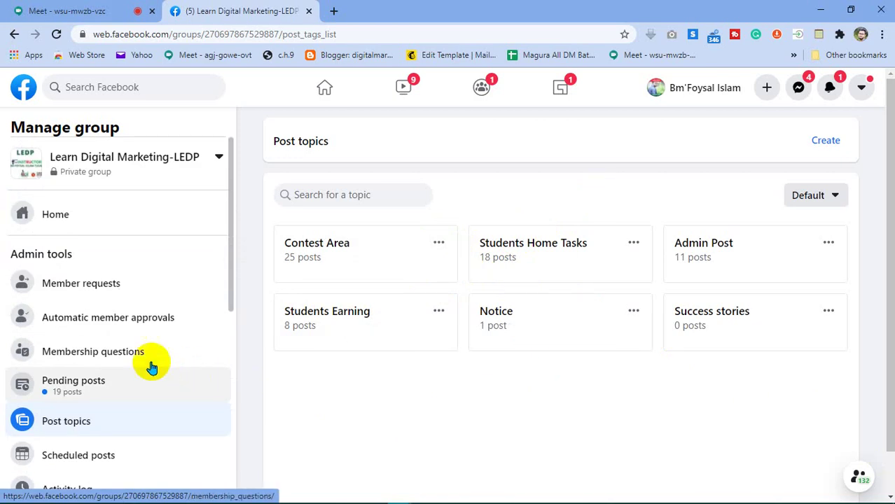
pyautogui.click(111, 356)
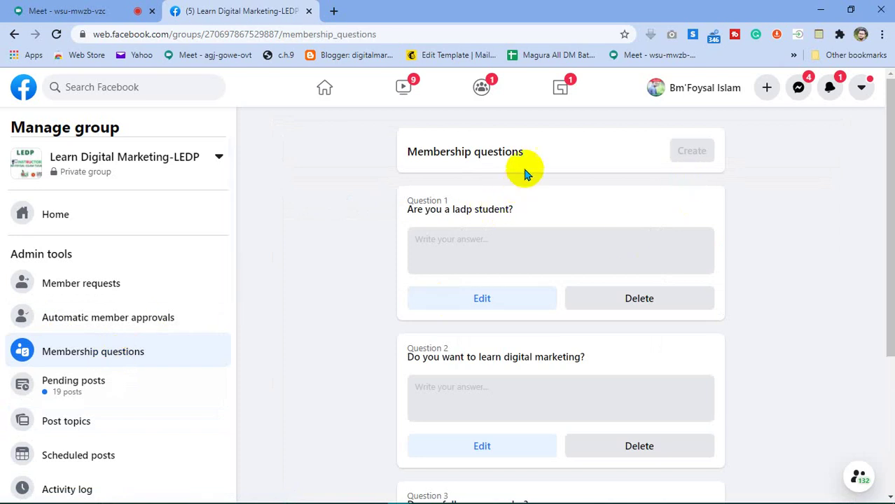
pyautogui.scroll(-3, 529, 231)
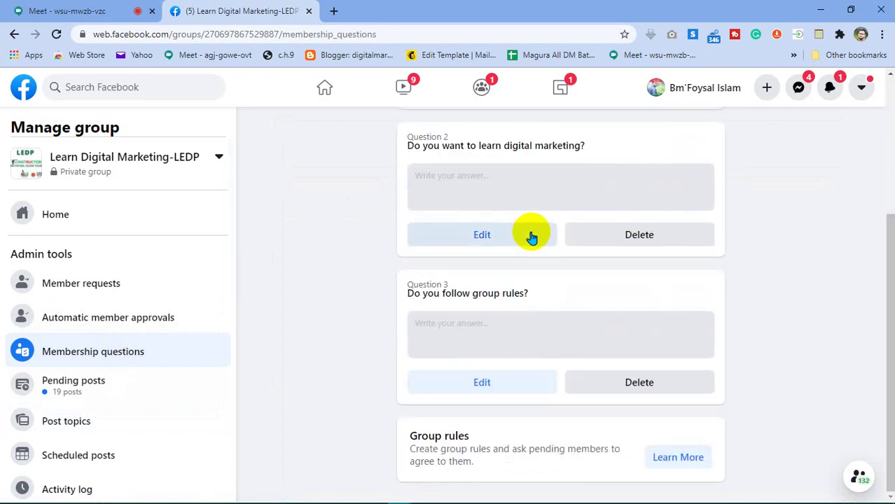
pyautogui.scroll(3, 573, 353)
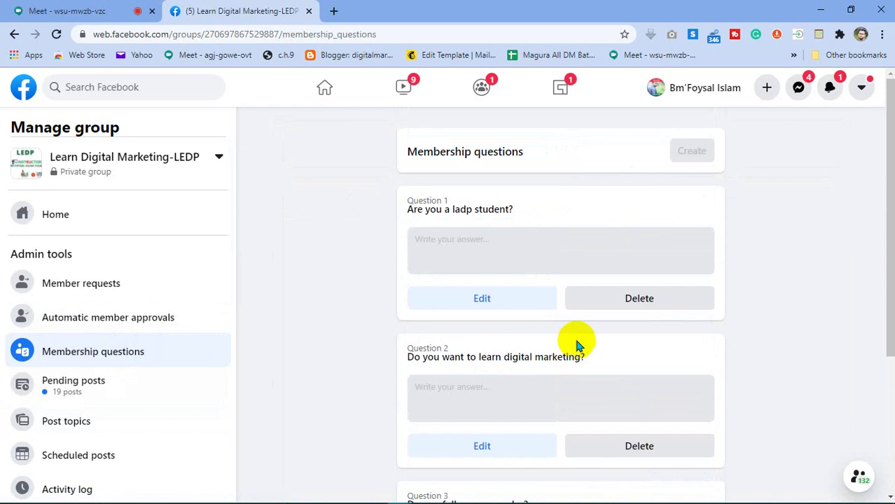
# Revisit the group's pending posts and post topics and look over the admin tools listed around them.
pyautogui.click(90, 388)
pyautogui.click(88, 424)
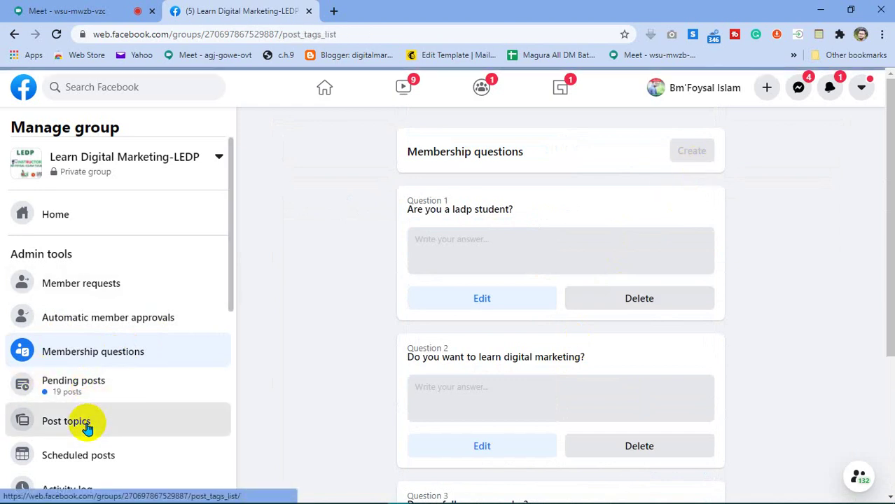
pyautogui.scroll(-2, 232, 309)
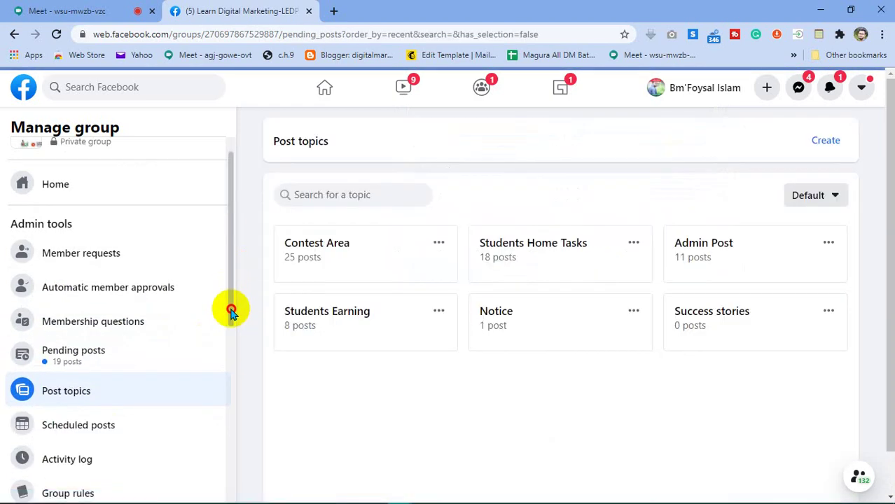
pyautogui.scroll(-3, 147, 340)
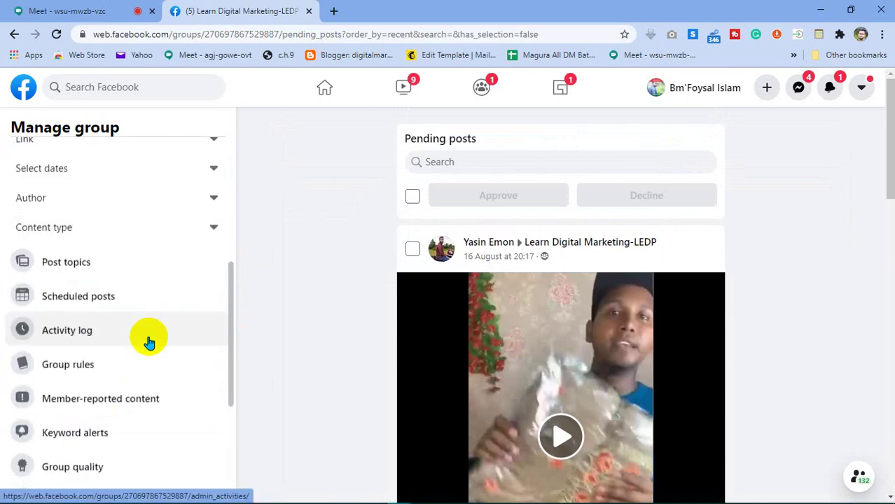
pyautogui.scroll(3, 149, 340)
pyautogui.scroll(-3, 149, 340)
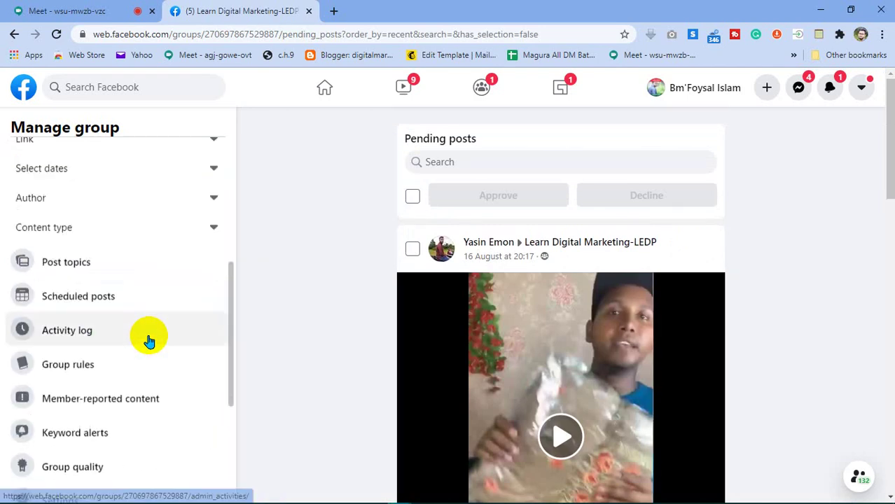
pyautogui.click(79, 274)
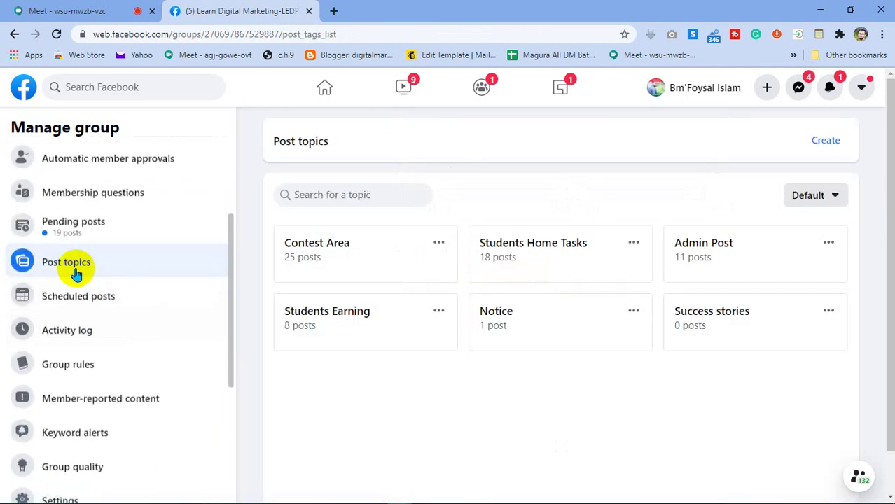
# Open the group's scheduled posts and examine the page alongside the other admin tools.
pyautogui.click(84, 300)
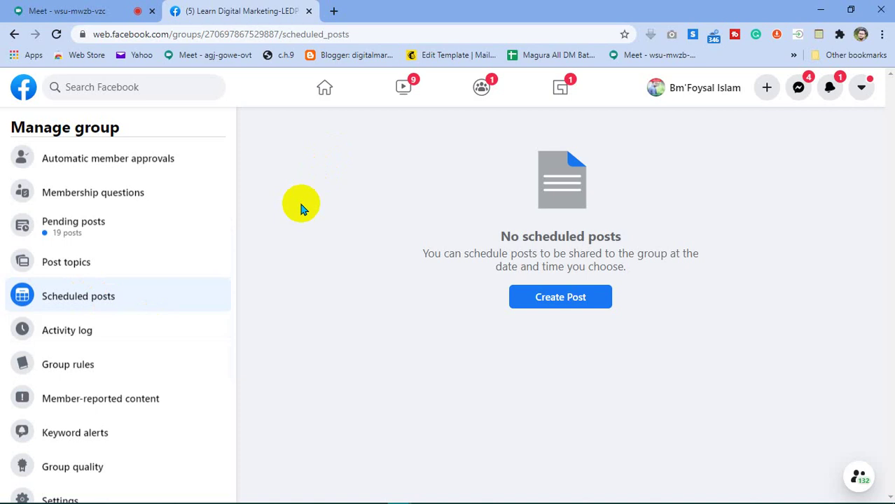
pyautogui.moveTo(228, 256); pyautogui.dragTo(232, 174)
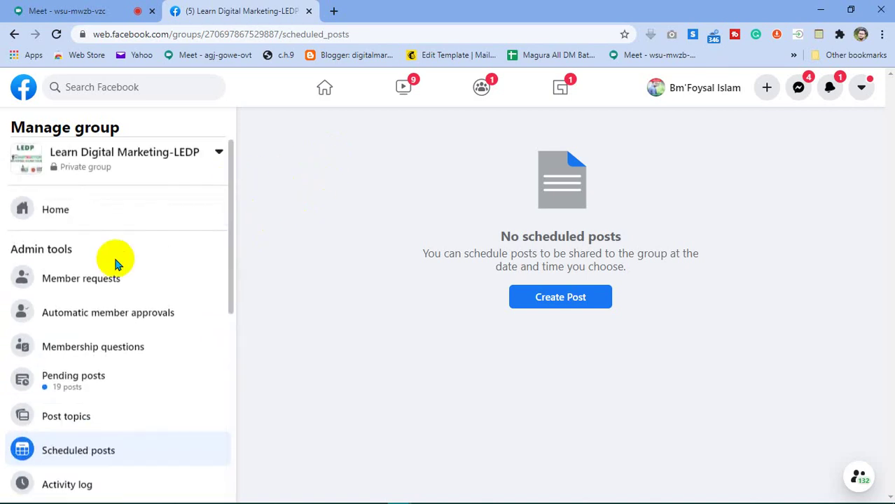
pyautogui.scroll(-3, 114, 260)
pyautogui.scroll(3, 116, 248)
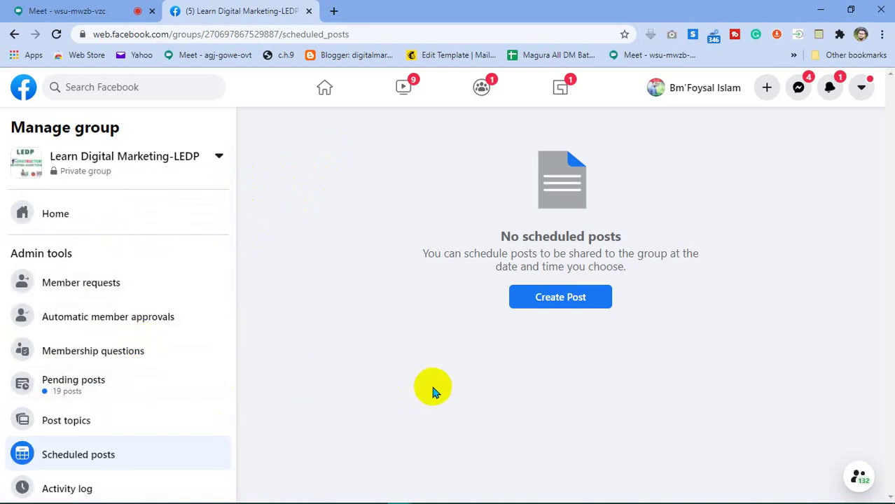
pyautogui.scroll(-3, 133, 376)
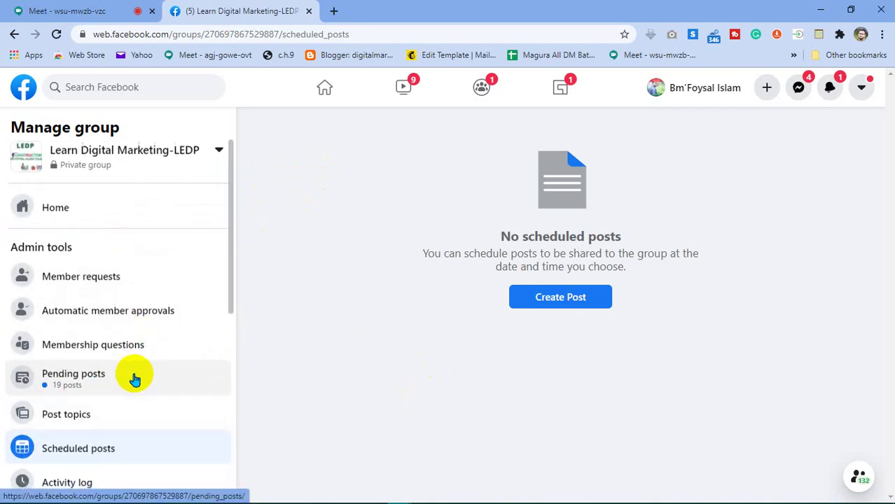
pyautogui.scroll(3, 150, 380)
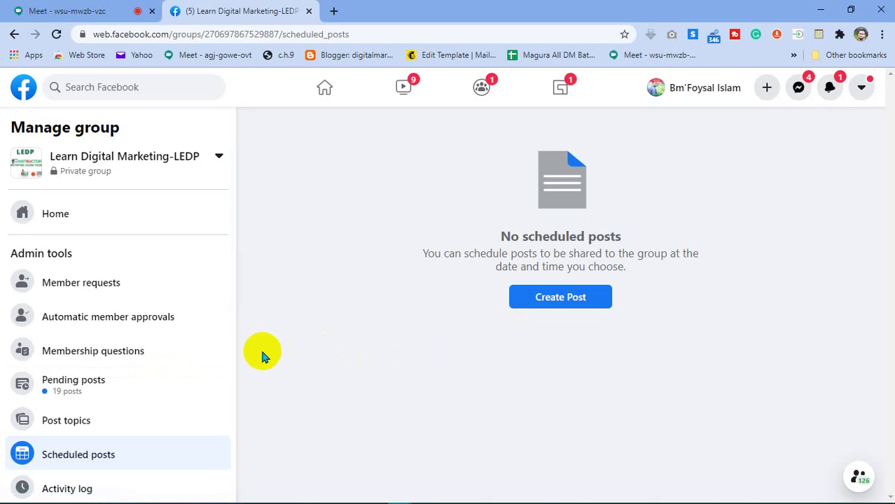
# Start a new post from the scheduled posts page and view the types of content that can be added to it.
pyautogui.click(523, 296)
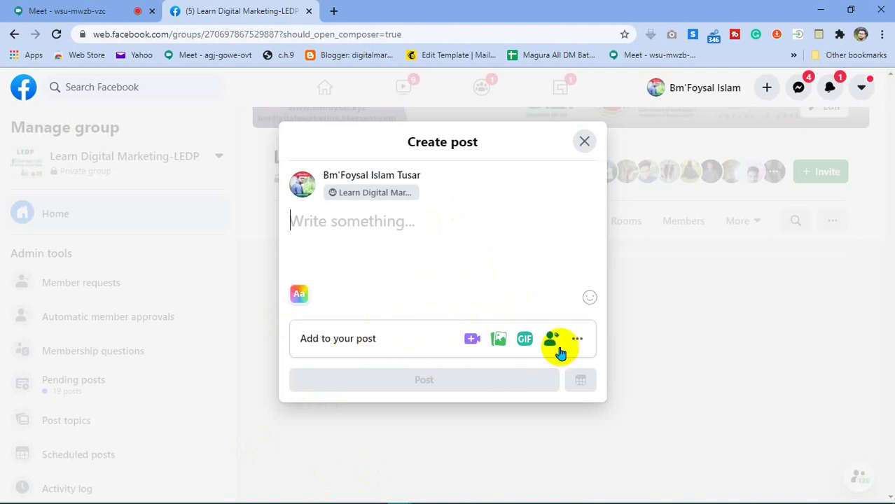
pyautogui.click(580, 339)
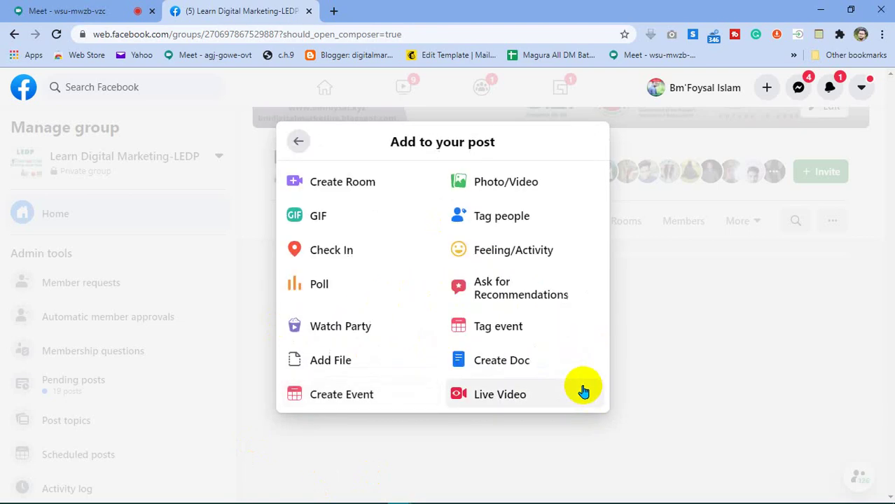
pyautogui.click(296, 144)
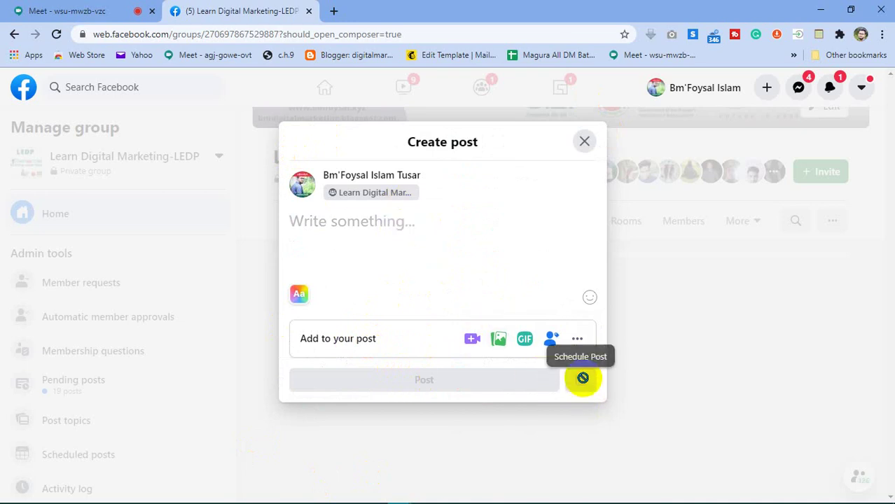
# Draft the post text "dsfre", open its scheduling options and browse the available publishing times.
pyautogui.write('dsfre')
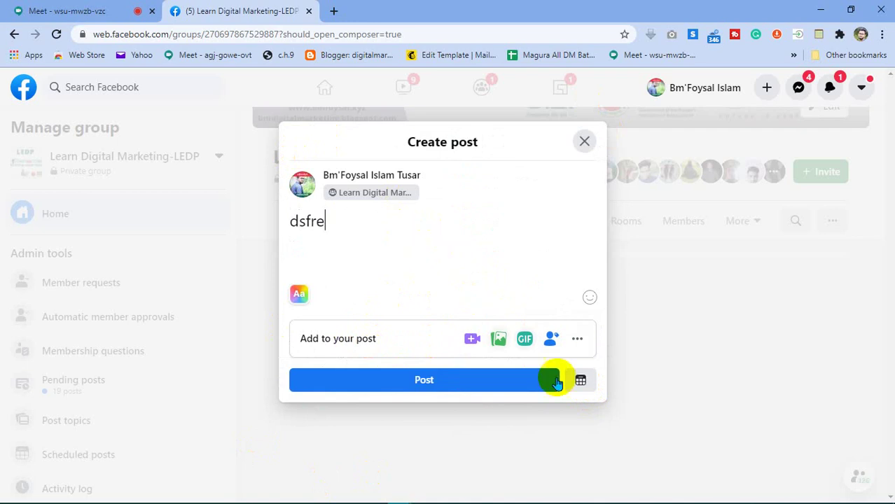
pyautogui.click(580, 380)
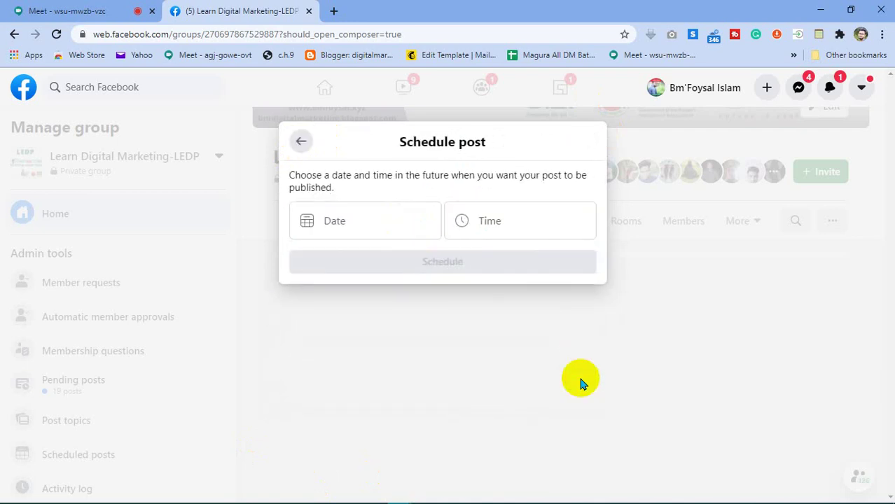
pyautogui.click(413, 224)
pyautogui.click(511, 215)
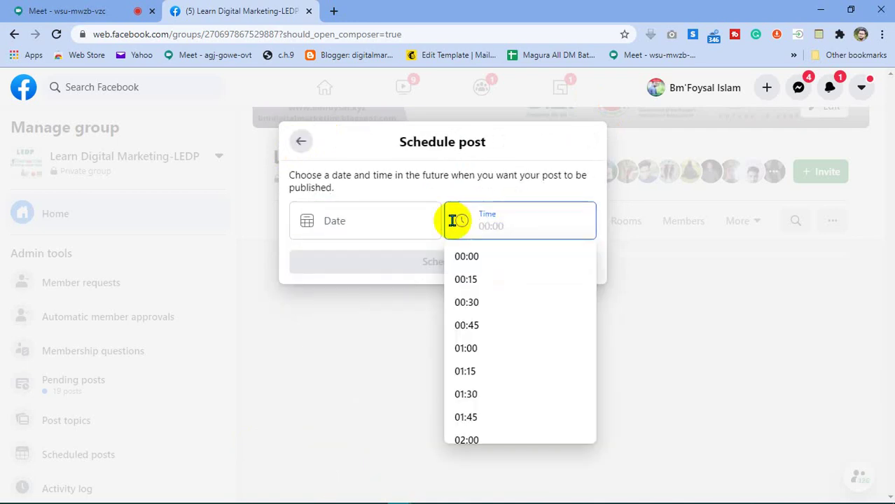
pyautogui.scroll(-6, 487, 308)
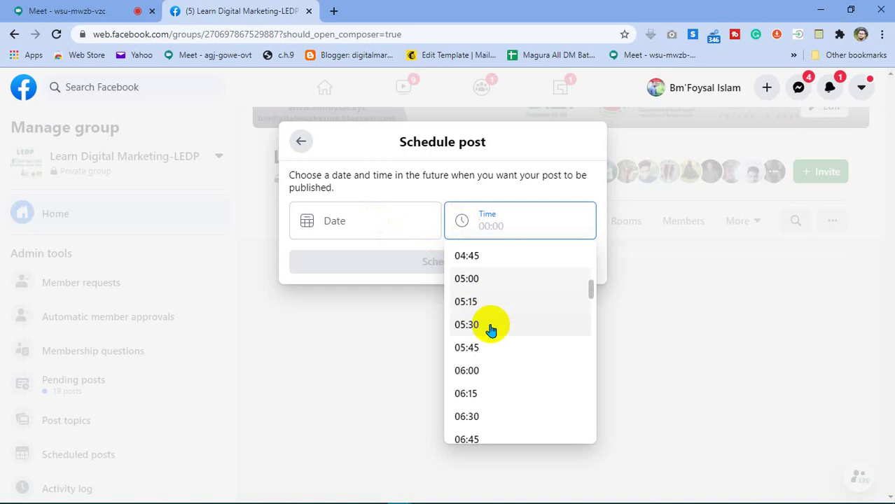
# Check the date and time fields of the post schedule again and discard the draft without scheduling it.
pyautogui.click(373, 220)
pyautogui.click(520, 222)
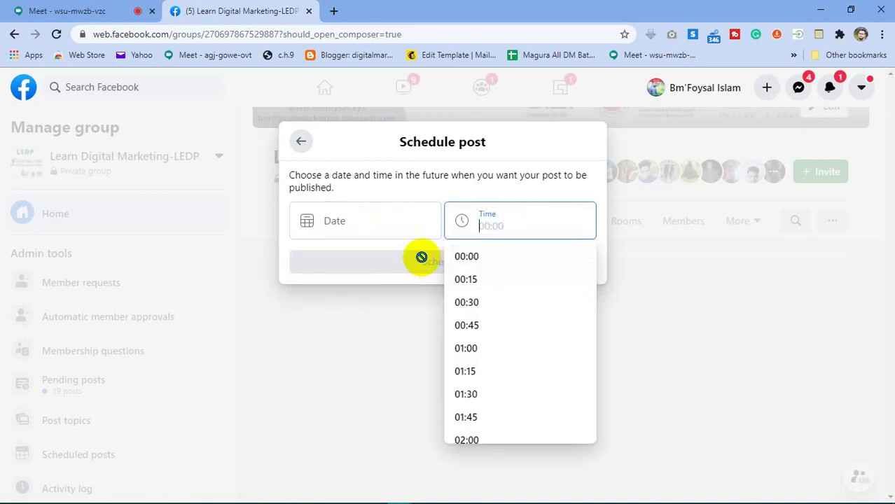
pyautogui.click(379, 210)
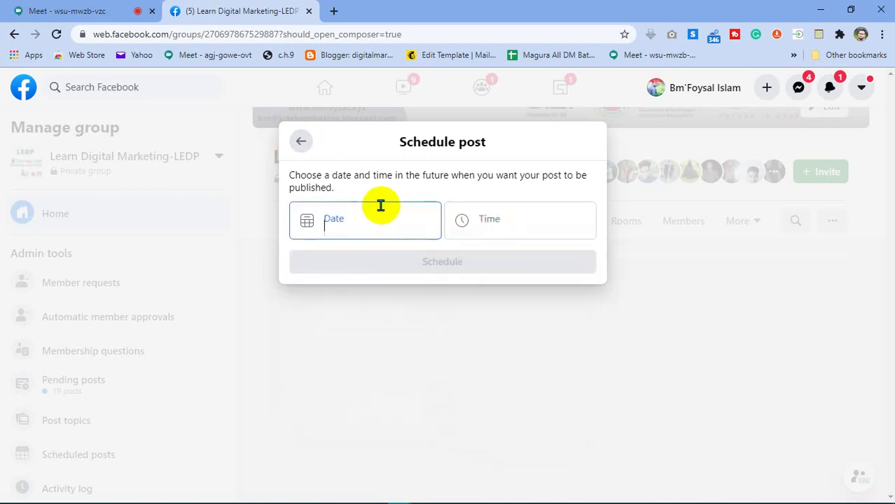
pyautogui.click(557, 219)
pyautogui.click(420, 219)
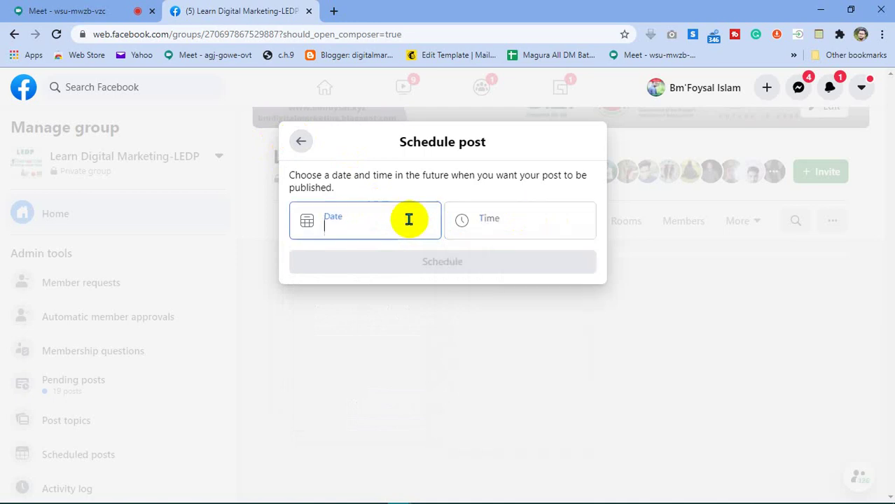
pyautogui.click(301, 145)
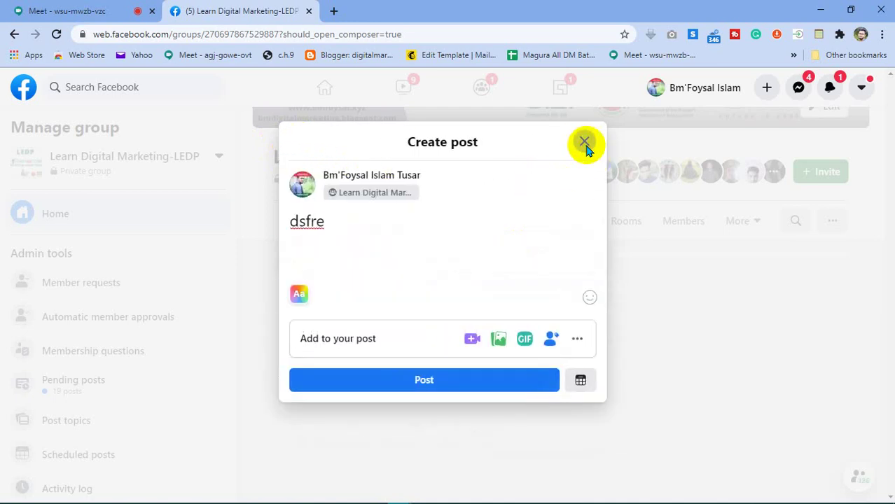
pyautogui.click(584, 143)
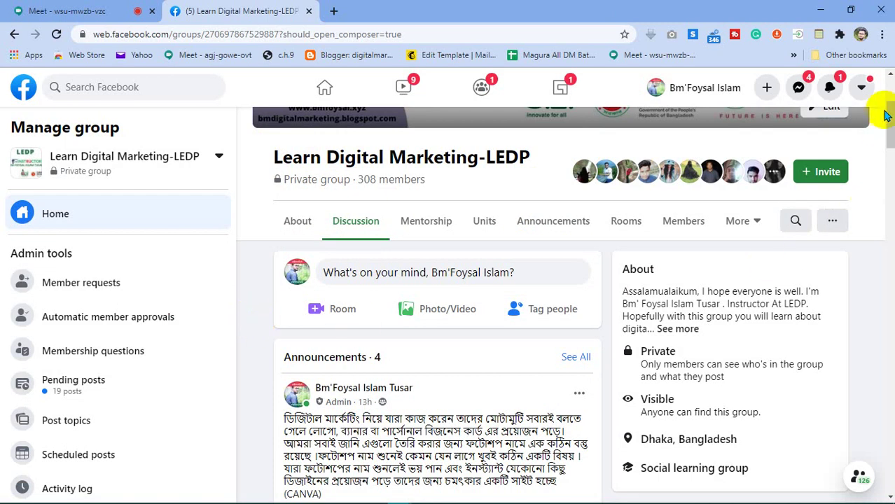
# Look over the group's home page and open the keyword alerts among its admin tools.
pyautogui.moveTo(887, 114); pyautogui.dragTo(889, 133)
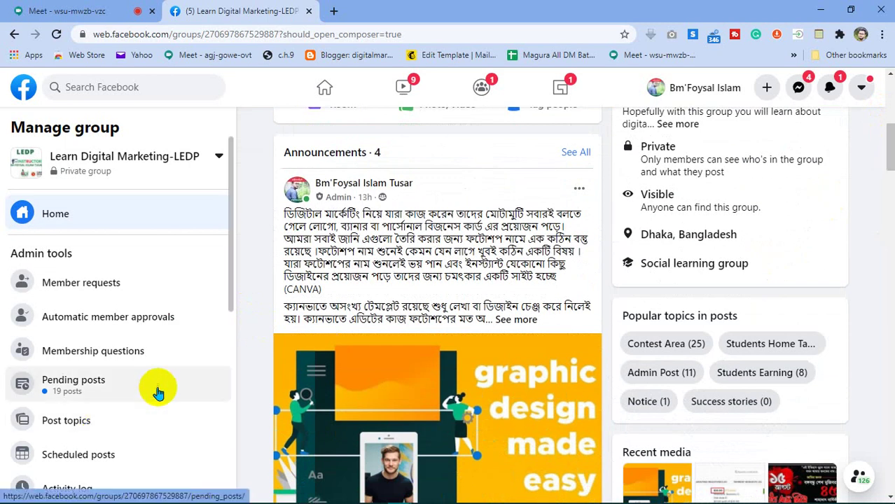
pyautogui.scroll(-2, 156, 389)
pyautogui.scroll(-2, 178, 375)
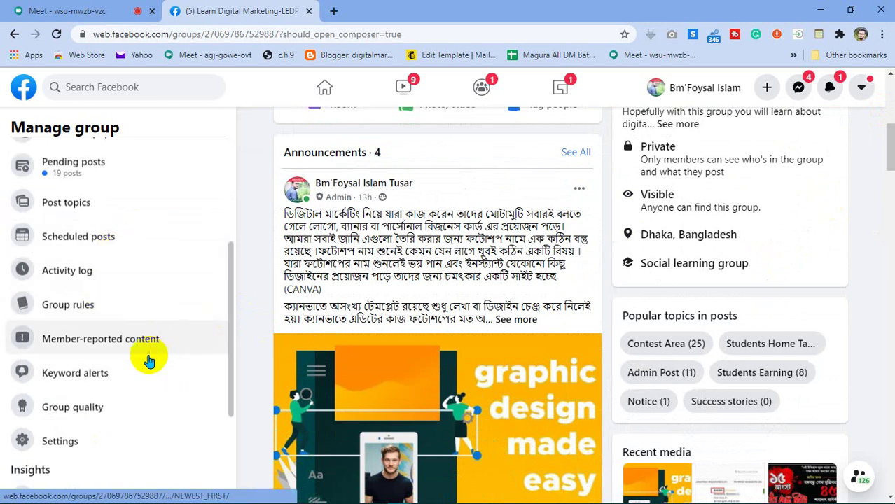
pyautogui.click(139, 378)
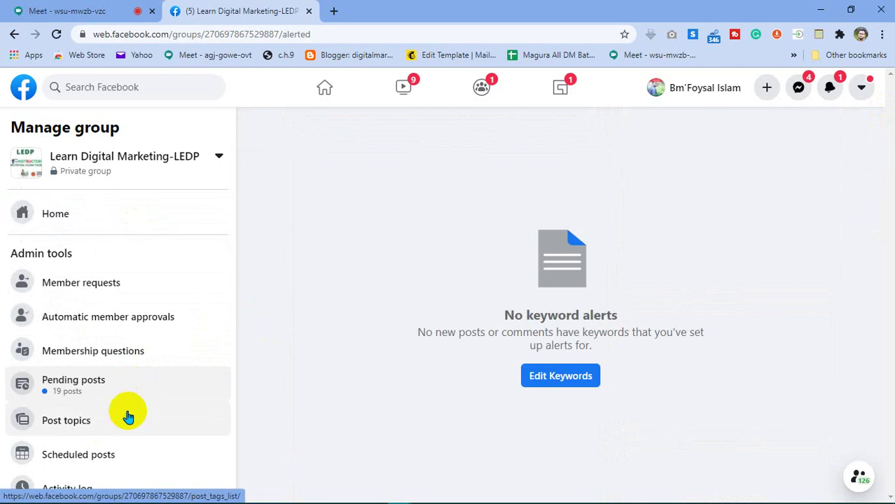
pyautogui.scroll(-3, 152, 397)
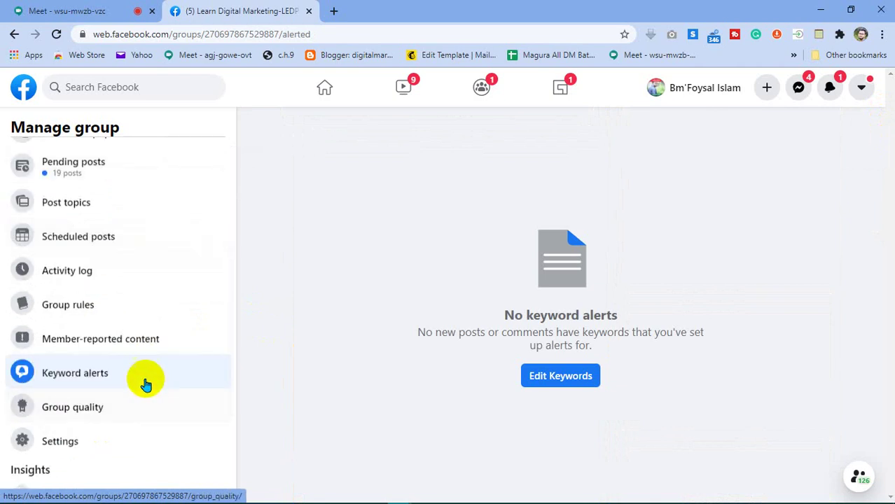
pyautogui.click(140, 380)
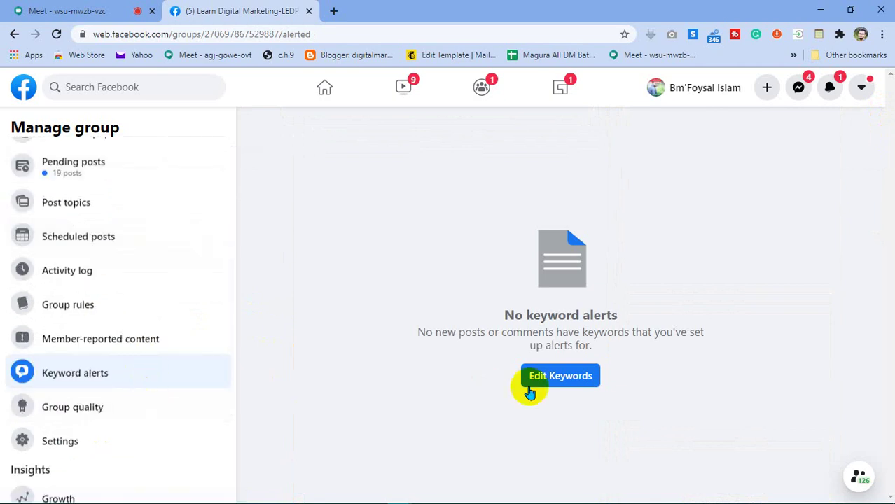
# View the group's alert keywords and the field for adding a new one, and close the keyword editor without changes.
pyautogui.click(558, 378)
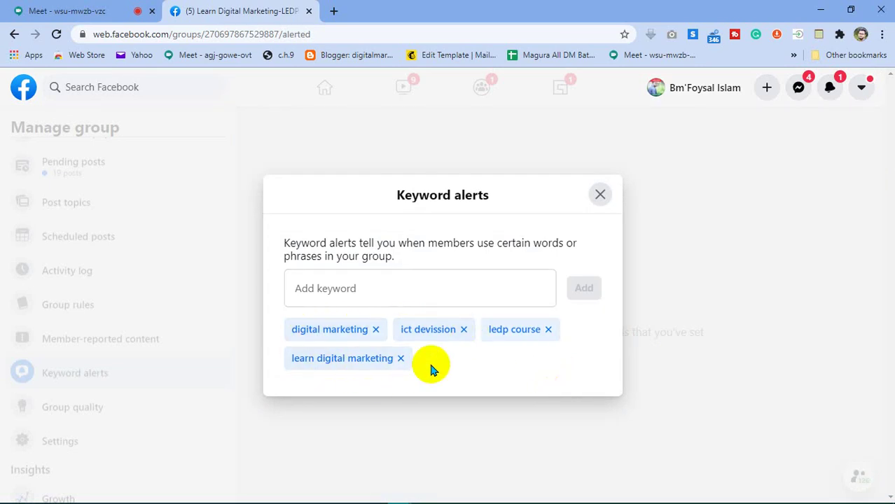
pyautogui.click(466, 296)
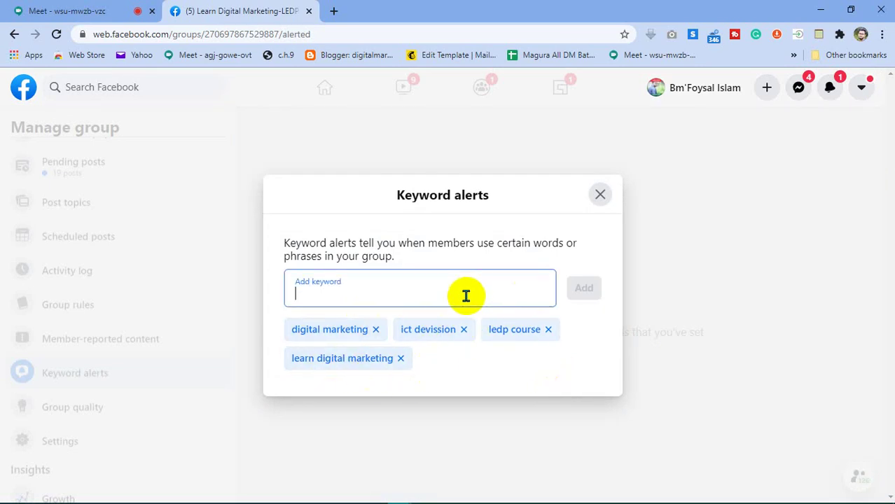
pyautogui.click(600, 197)
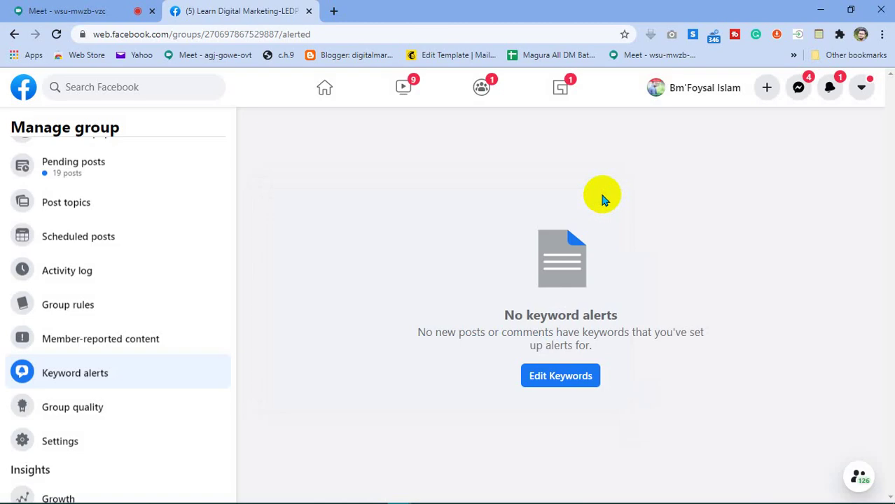
pyautogui.click(536, 382)
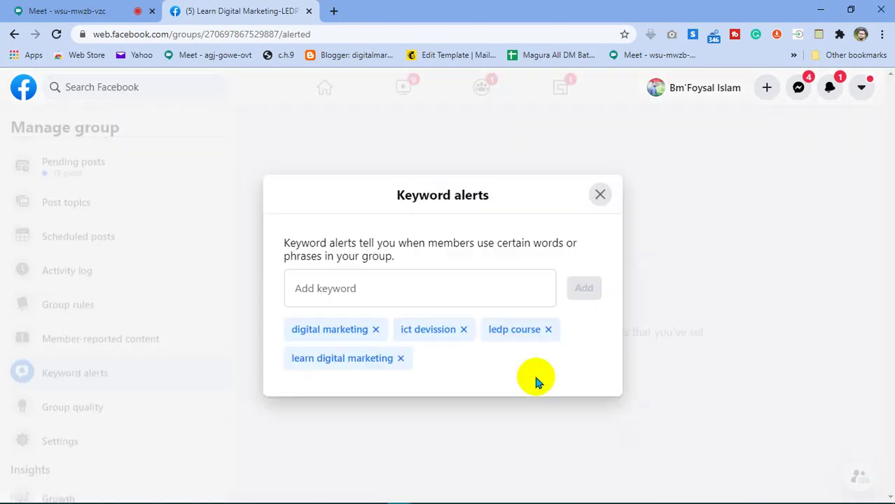
pyautogui.click(407, 289)
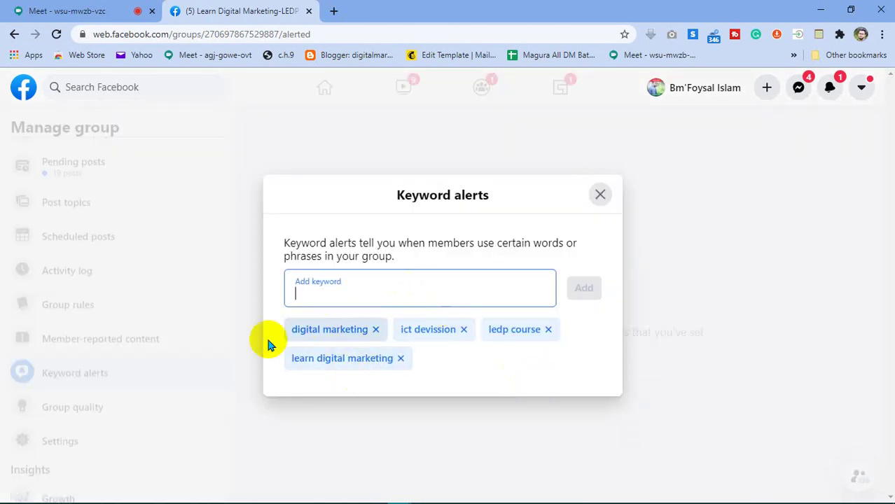
pyautogui.click(599, 199)
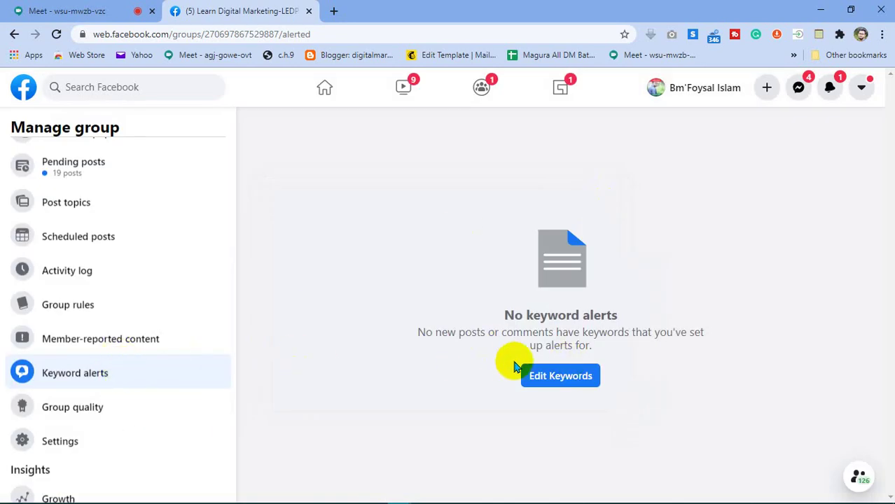
pyautogui.click(536, 374)
pyautogui.click(371, 298)
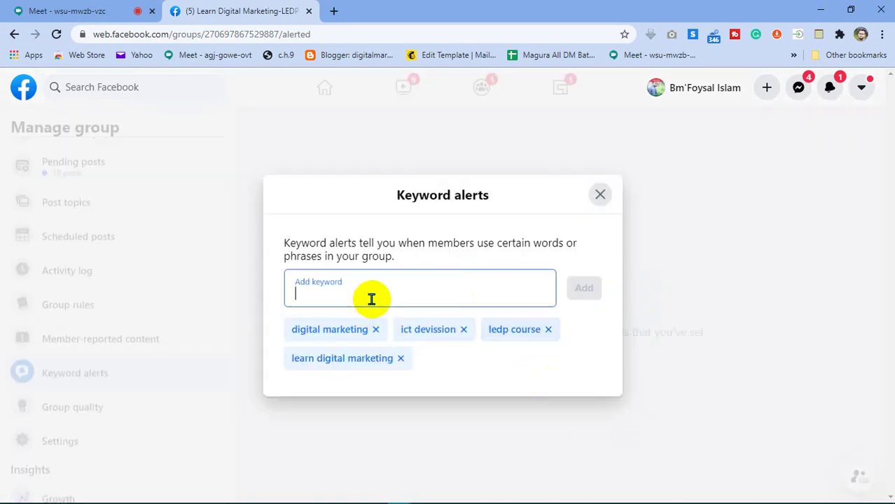
pyautogui.click(598, 197)
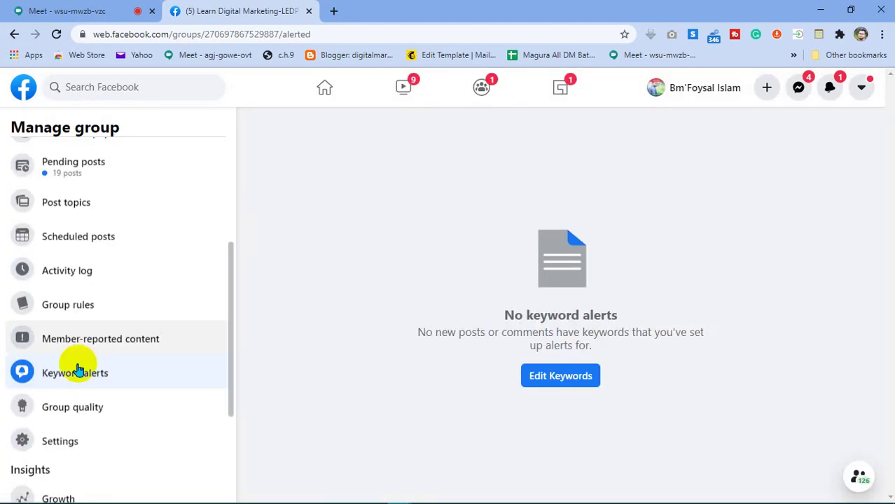
# Check the Group Quality page for updates and open the group's settings.
pyautogui.click(121, 418)
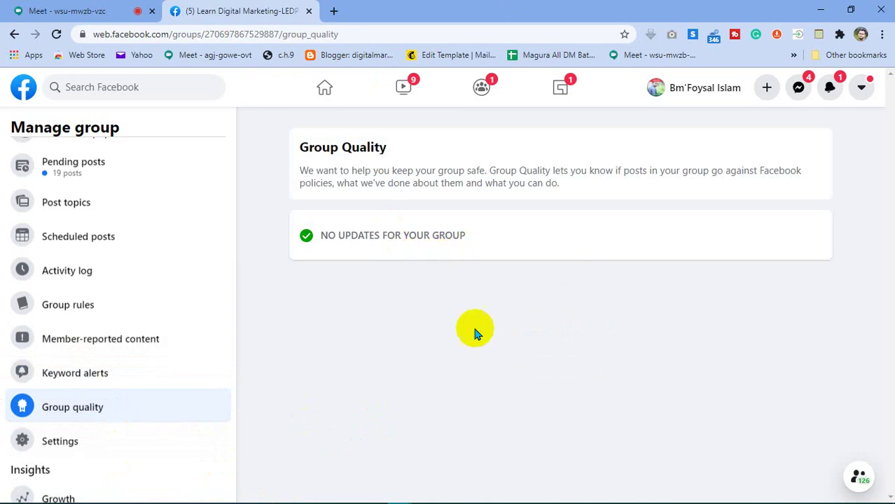
pyautogui.scroll(-3, 168, 368)
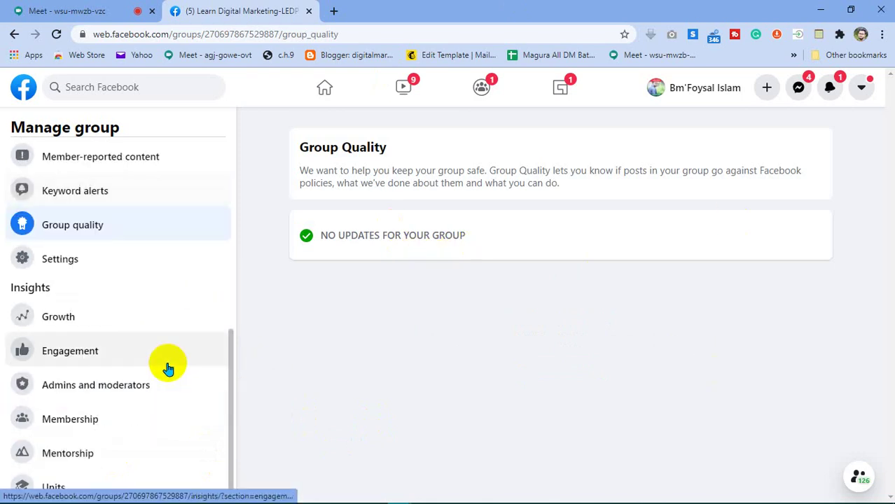
pyautogui.click(74, 273)
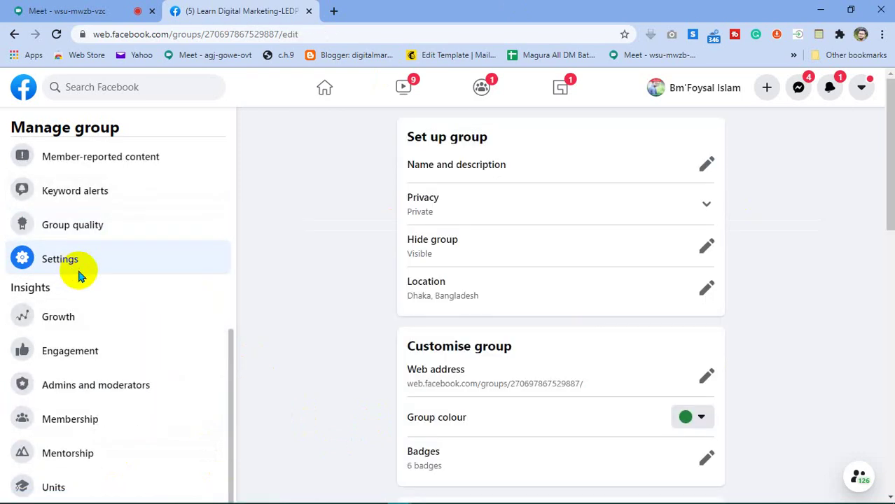
# View the group's editable name and description fields, and cancel the editing without changes.
pyautogui.click(704, 167)
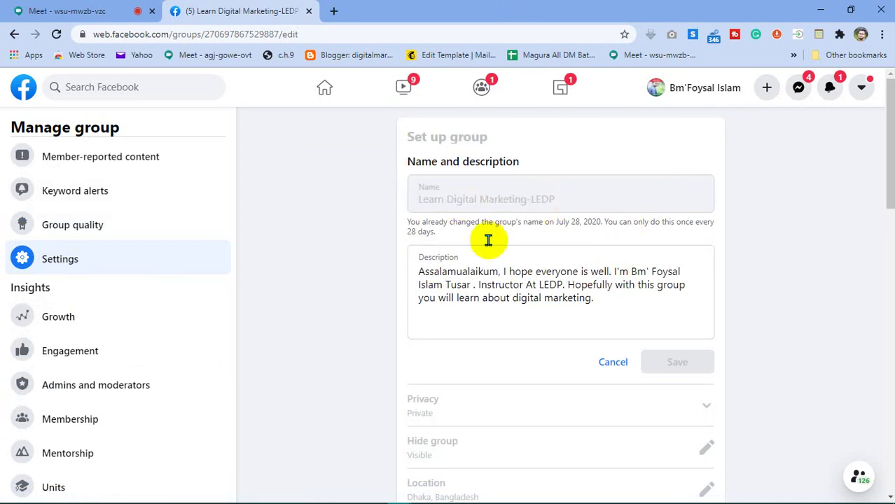
pyautogui.click(643, 299)
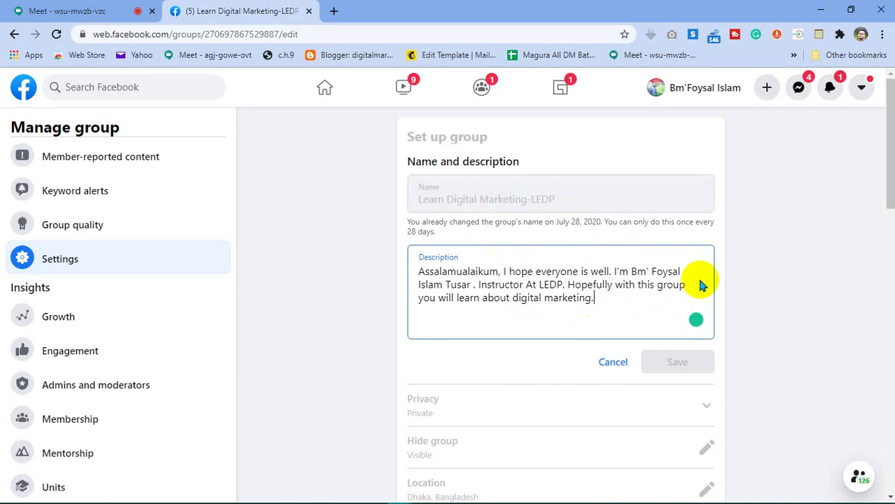
pyautogui.moveTo(885, 154); pyautogui.dragTo(884, 180)
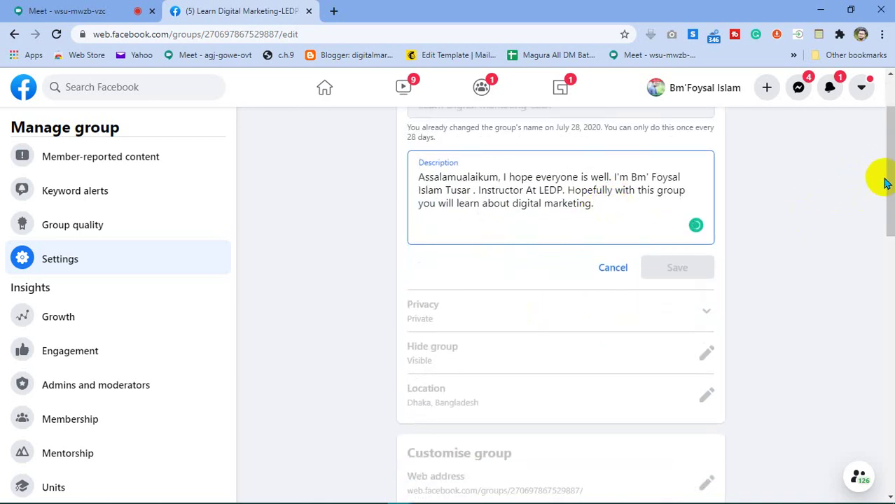
pyautogui.click(605, 268)
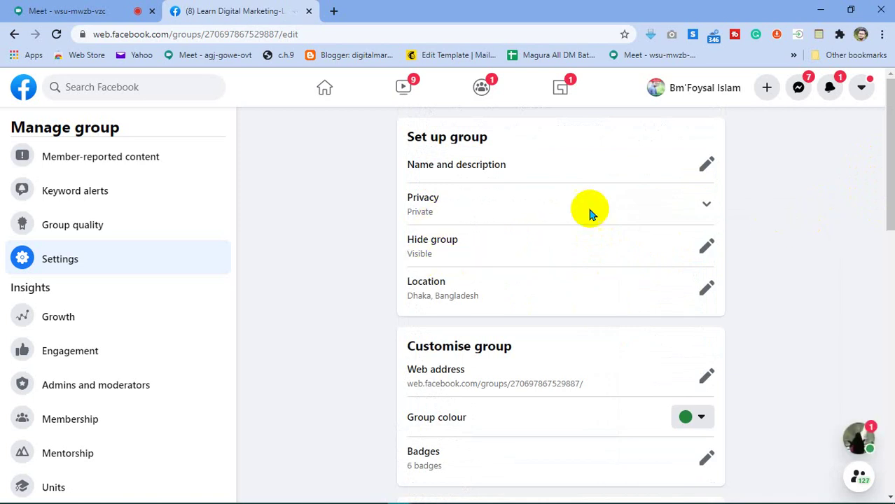
# Expand the group's Privacy setting, read its explanation of private groups, and collapse it again.
pyautogui.click(712, 205)
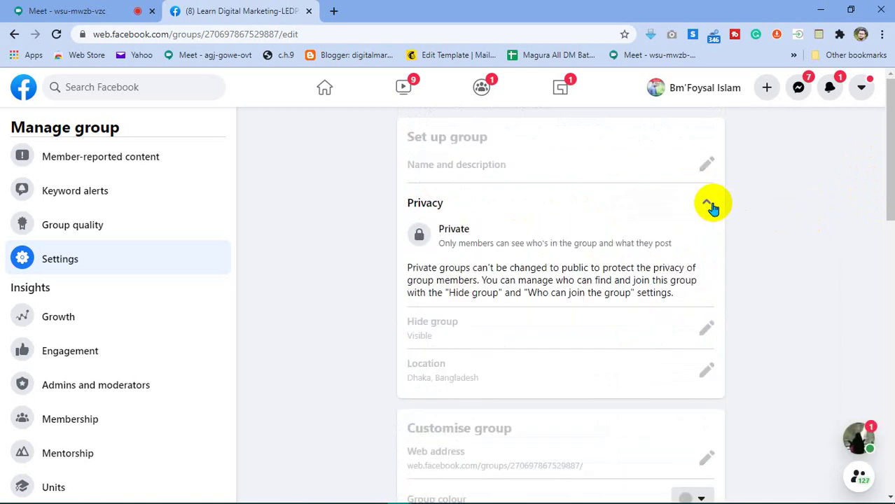
pyautogui.scroll(-3, 467, 308)
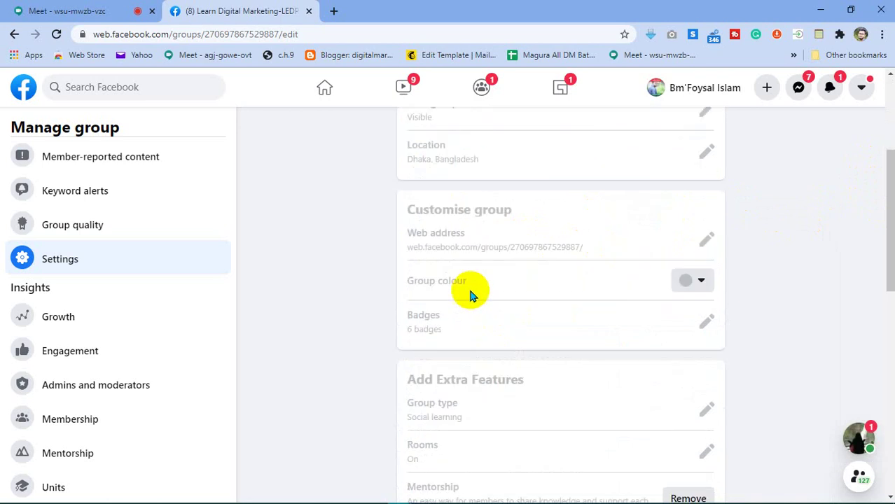
pyautogui.scroll(3, 471, 294)
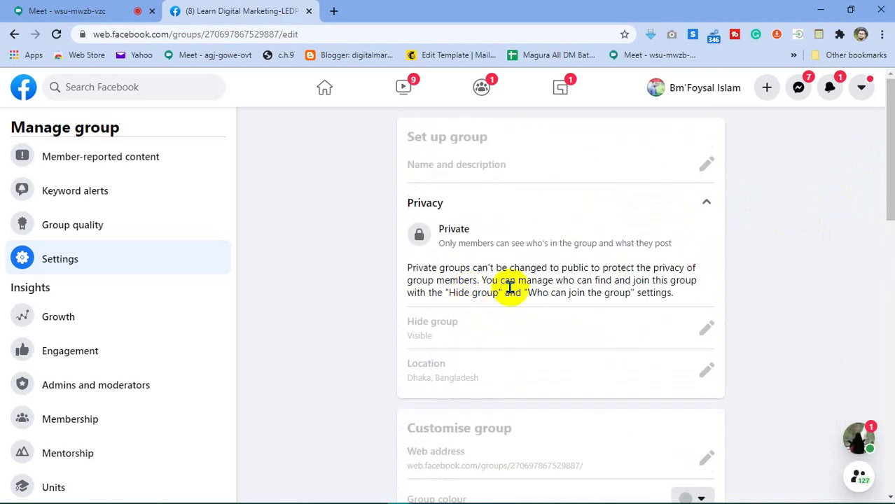
pyautogui.click(708, 202)
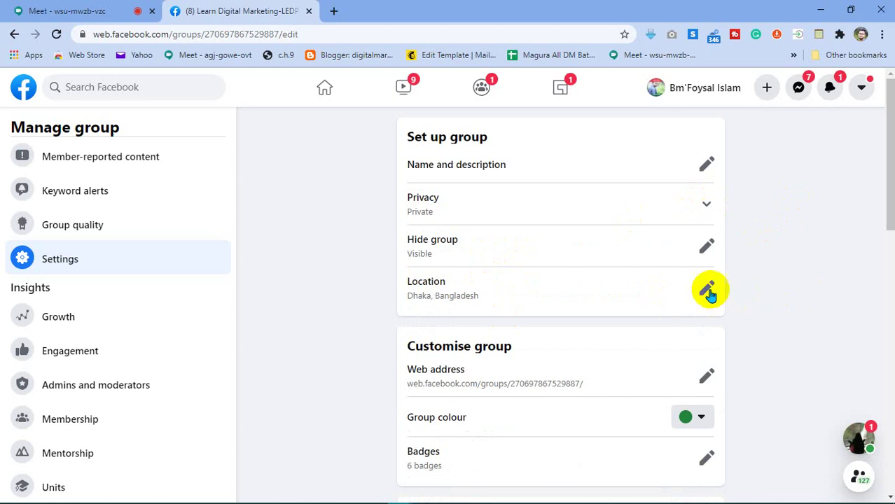
# Inspect the web address field and the group colour palette under Customise group, closing both without changes.
pyautogui.moveTo(883, 191); pyautogui.dragTo(884, 243)
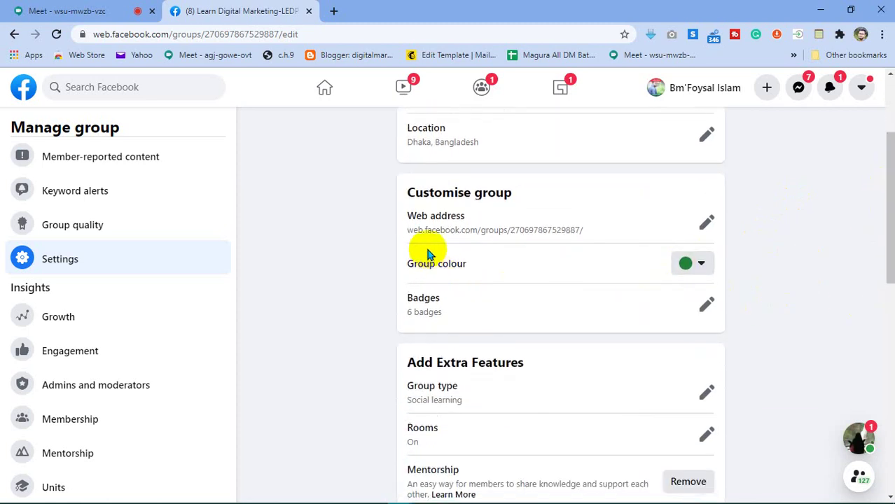
pyautogui.click(706, 222)
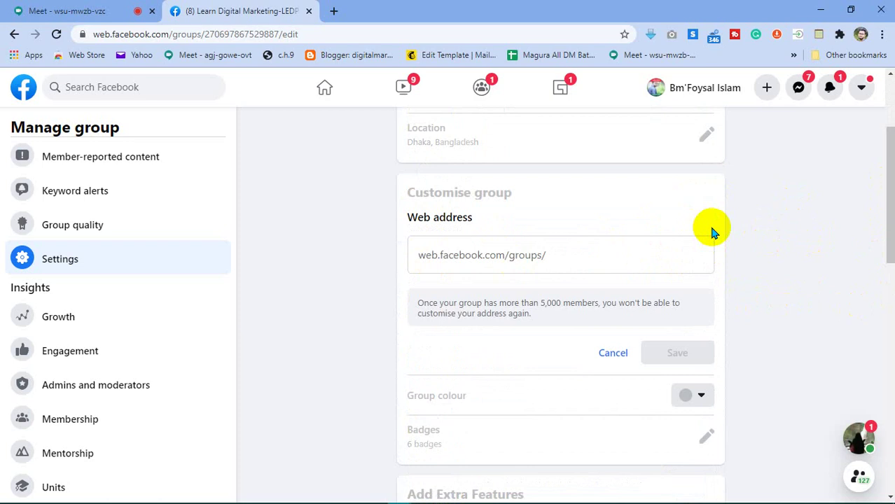
pyautogui.click(607, 253)
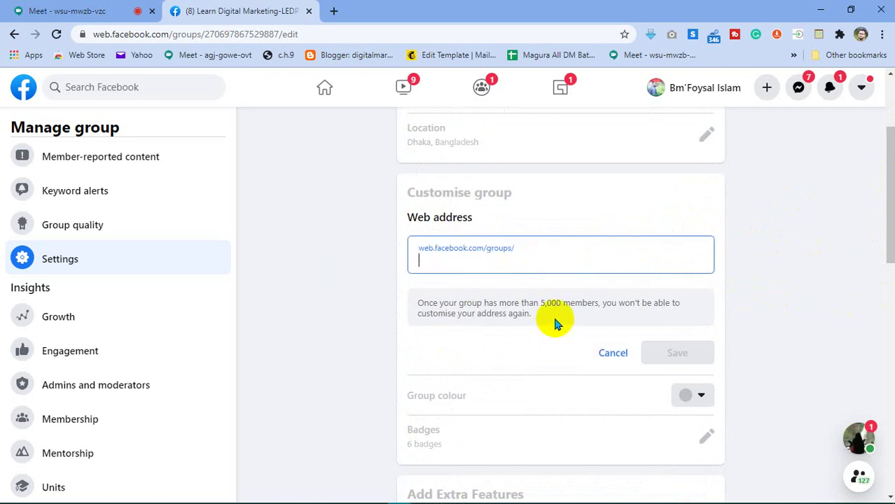
pyautogui.click(613, 354)
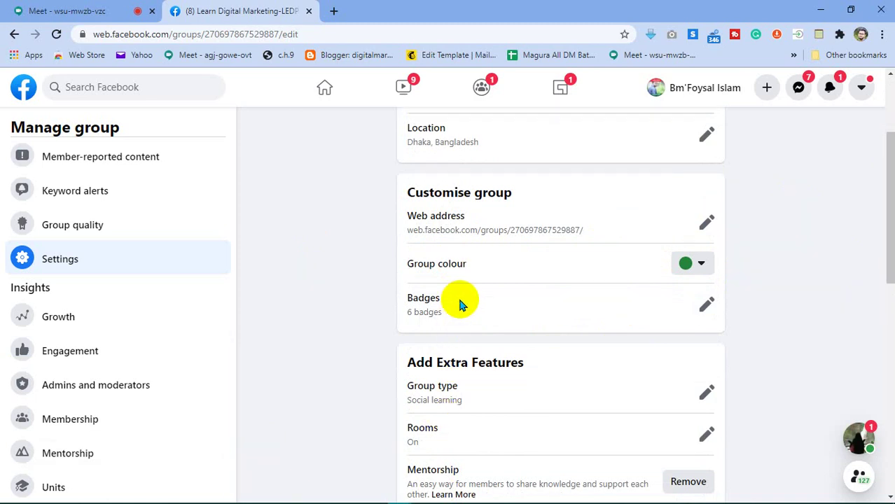
pyautogui.click(700, 265)
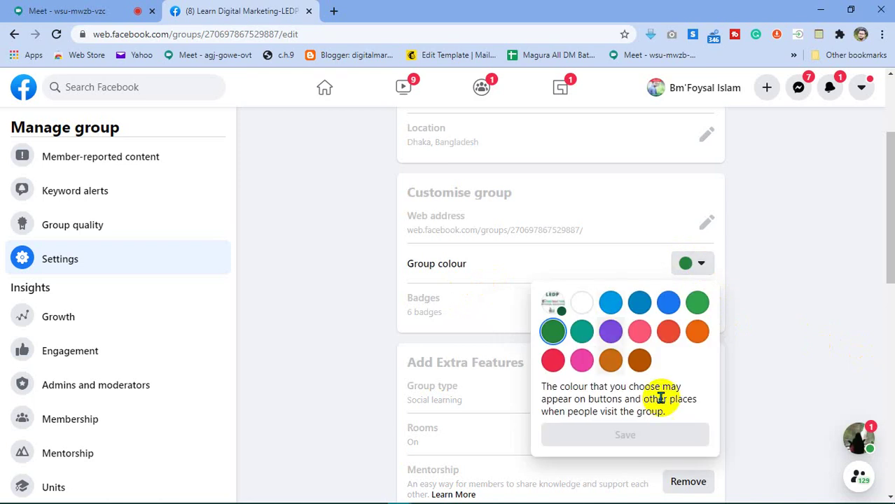
pyautogui.click(848, 331)
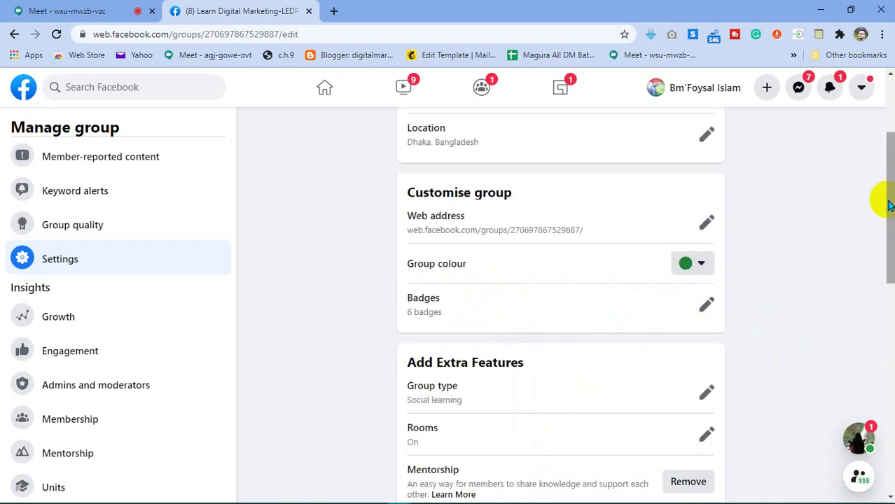
# Review the available group types under Add Extra Features, dismissing the chat pop-up and closing the dialog without changes.
pyautogui.moveTo(888, 200)
pyautogui.mouseDown()
pyautogui.moveTo(883, 240)
pyautogui.moveTo(833, 268)
pyautogui.mouseUp()
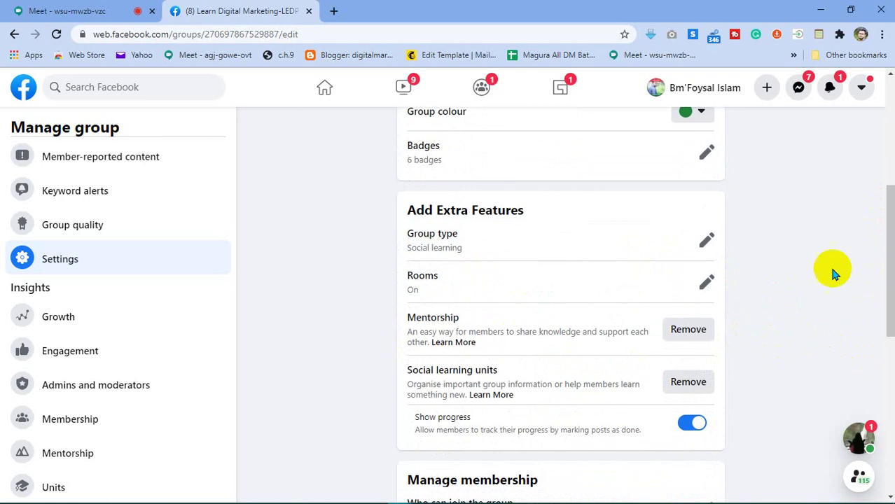
pyautogui.click(707, 240)
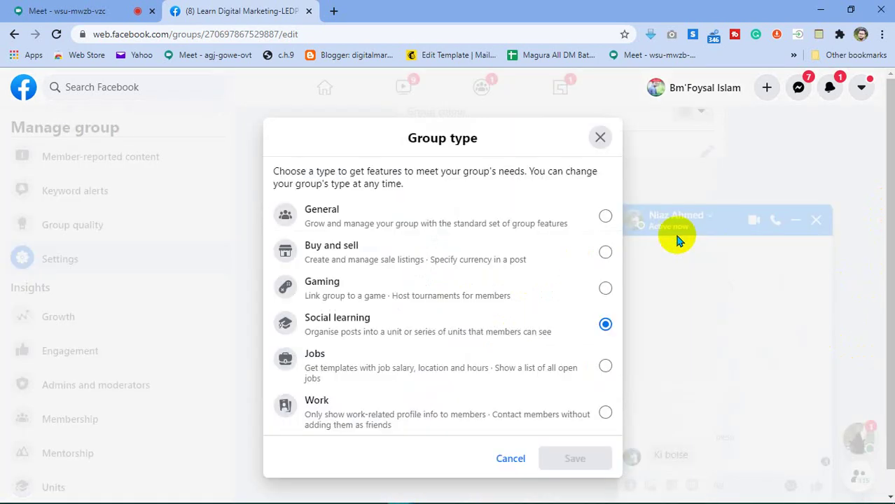
pyautogui.click(817, 221)
pyautogui.click(817, 221)
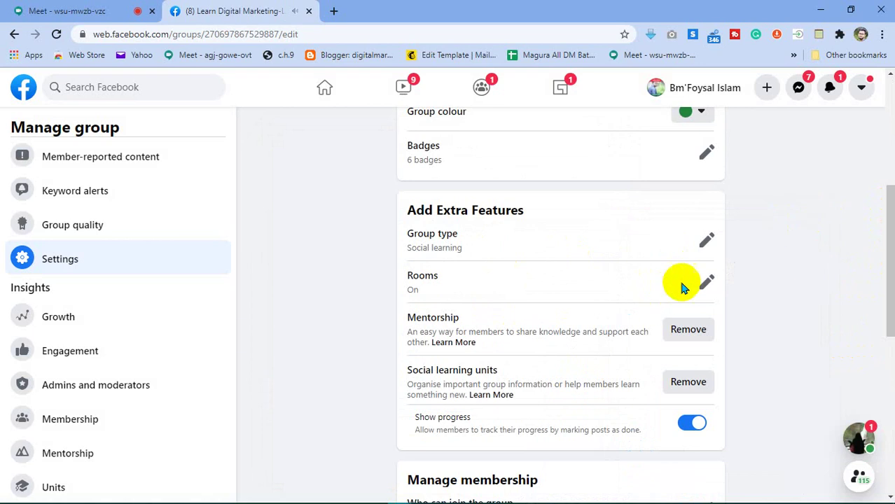
pyautogui.click(709, 238)
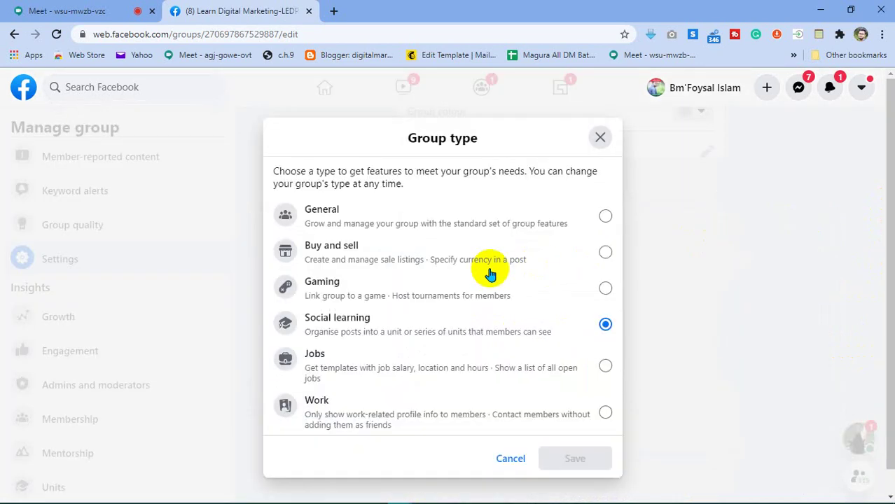
pyautogui.scroll(-1, 455, 287)
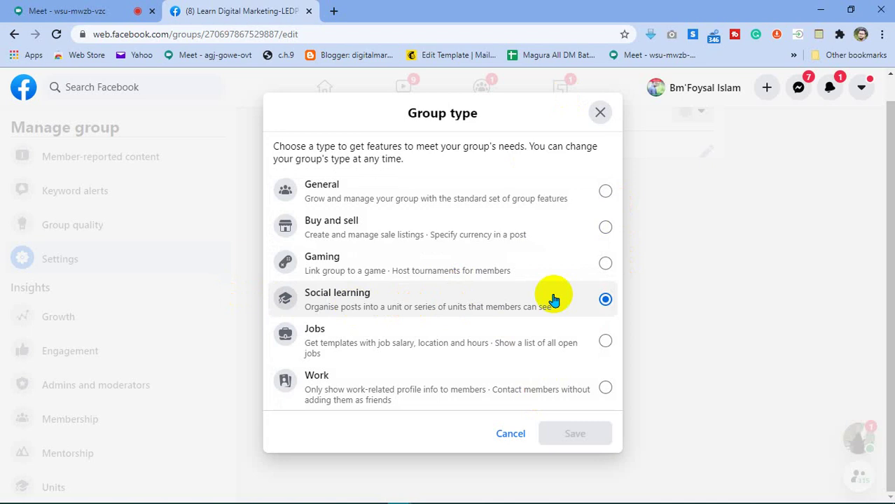
pyautogui.click(601, 111)
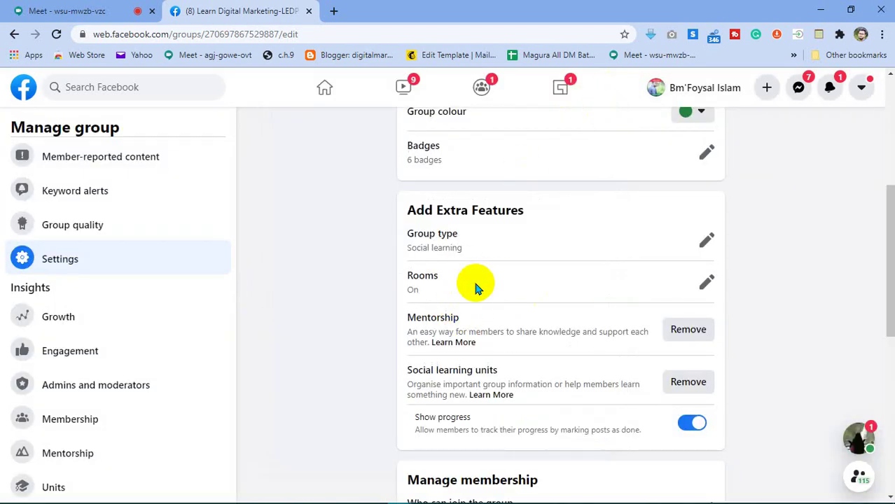
# Review the Rooms options and close them without saving, then look over the Mentorship and Social learning units features.
pyautogui.click(706, 284)
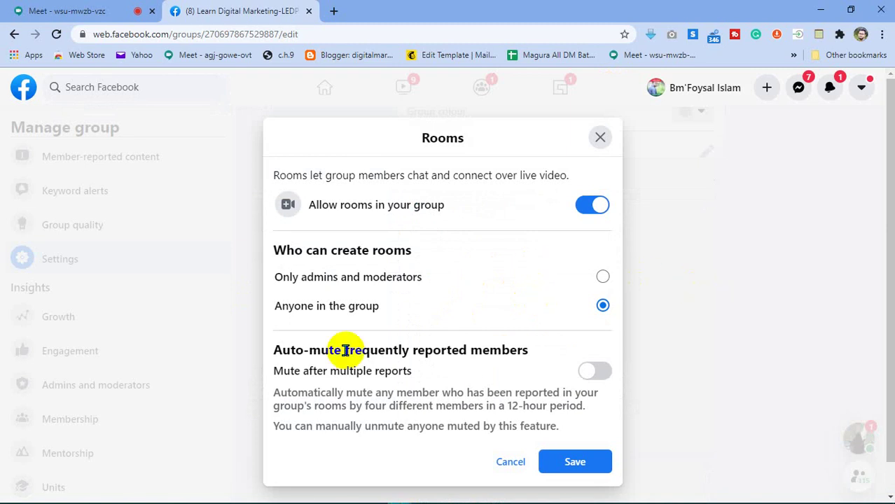
pyautogui.click(600, 137)
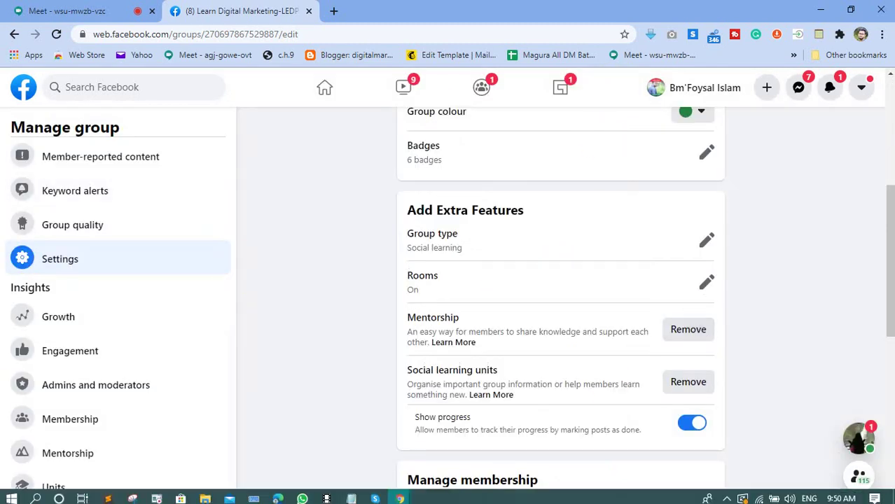
pyautogui.moveTo(891, 220); pyautogui.dragTo(891, 261)
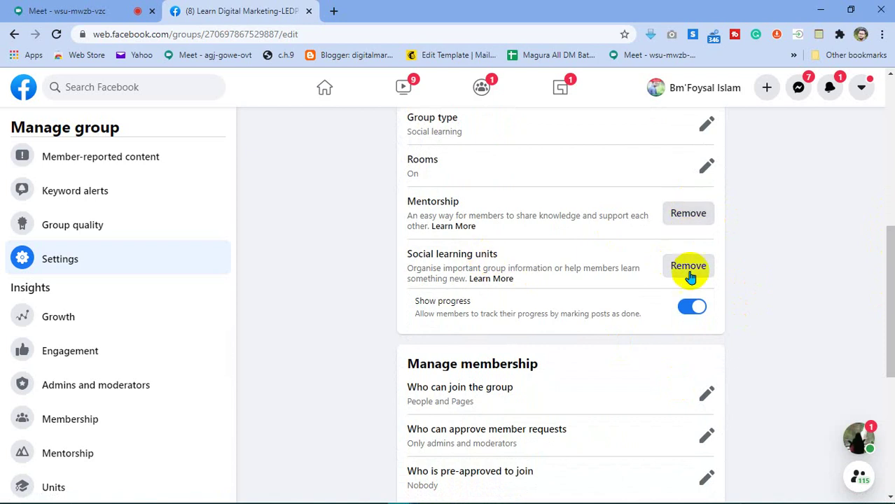
# Try the Only people option for who can join the group, reselect People and Pages, and cancel the edit.
pyautogui.moveTo(883, 258); pyautogui.dragTo(887, 318)
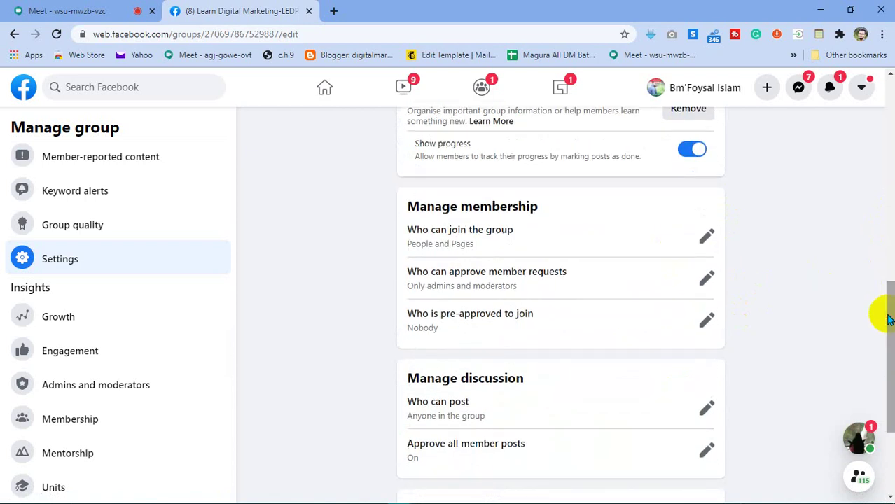
pyautogui.click(709, 238)
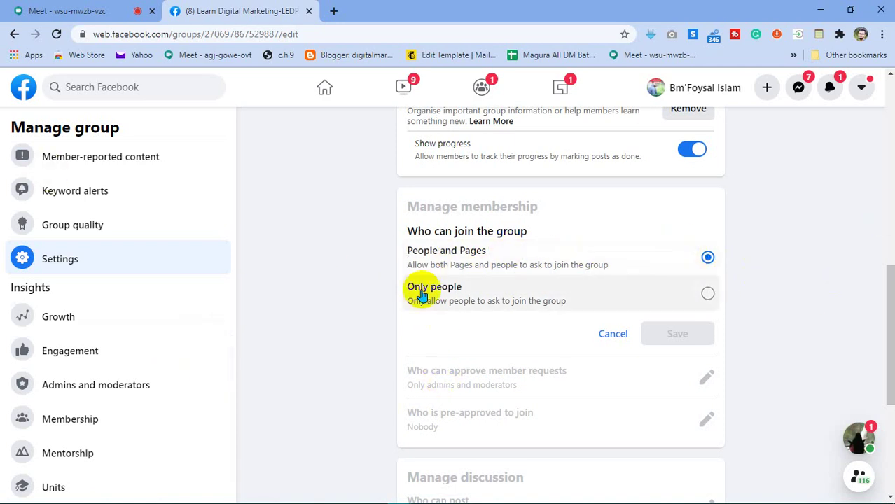
pyautogui.click(707, 295)
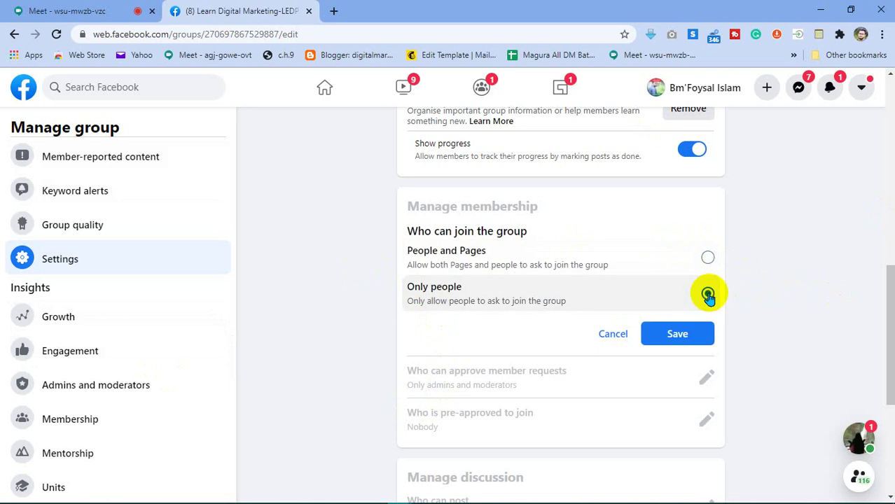
pyautogui.click(707, 262)
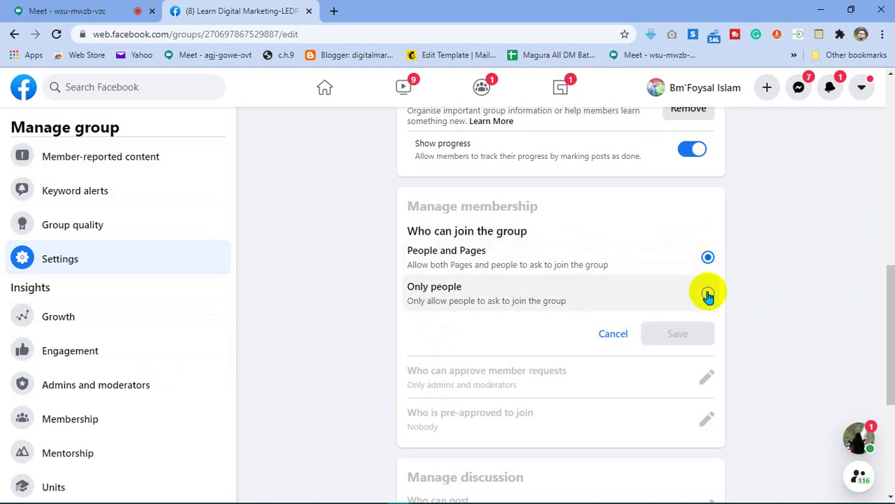
pyautogui.click(613, 334)
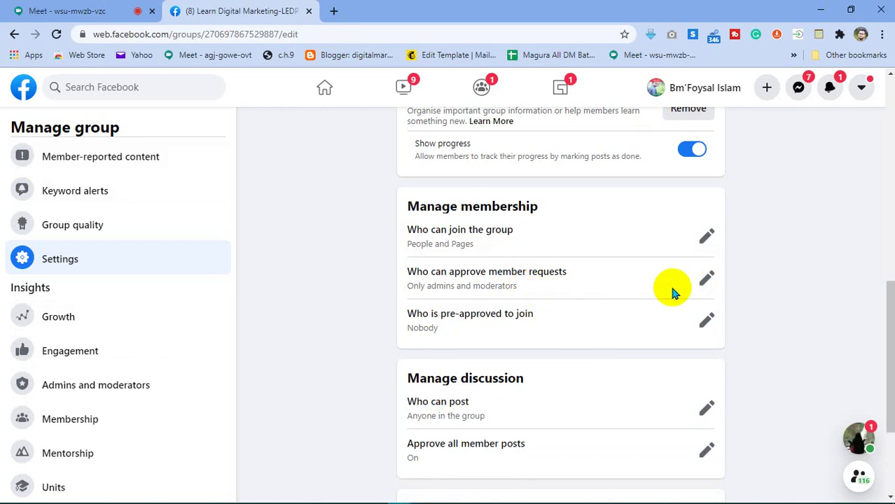
# Try Anyone in the group for approving member requests, reselect Only admins and moderators, and cancel the edit.
pyautogui.click(708, 277)
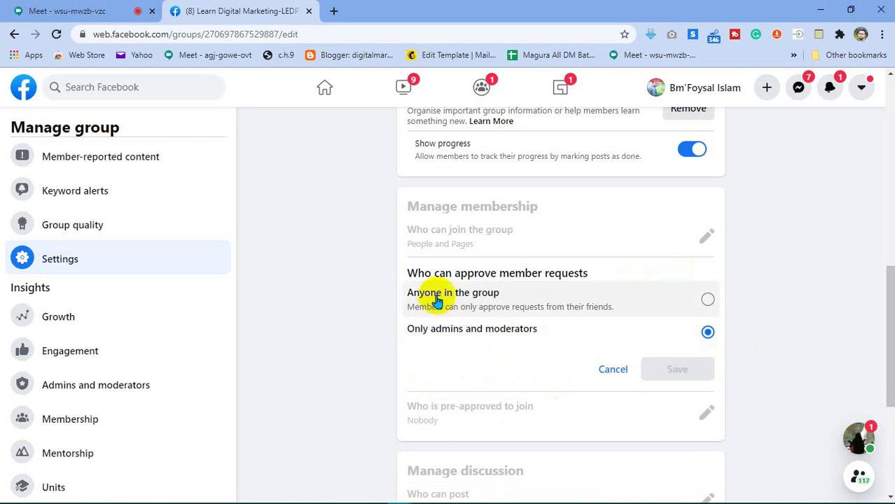
pyautogui.click(708, 300)
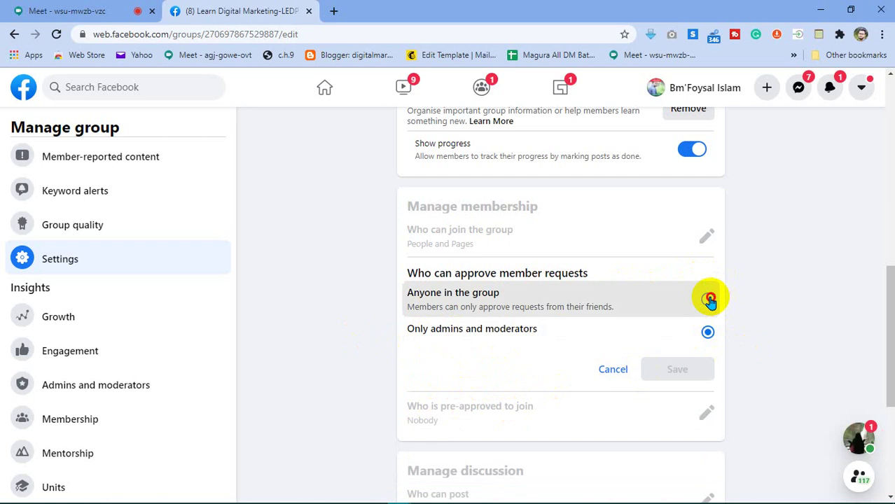
pyautogui.click(707, 332)
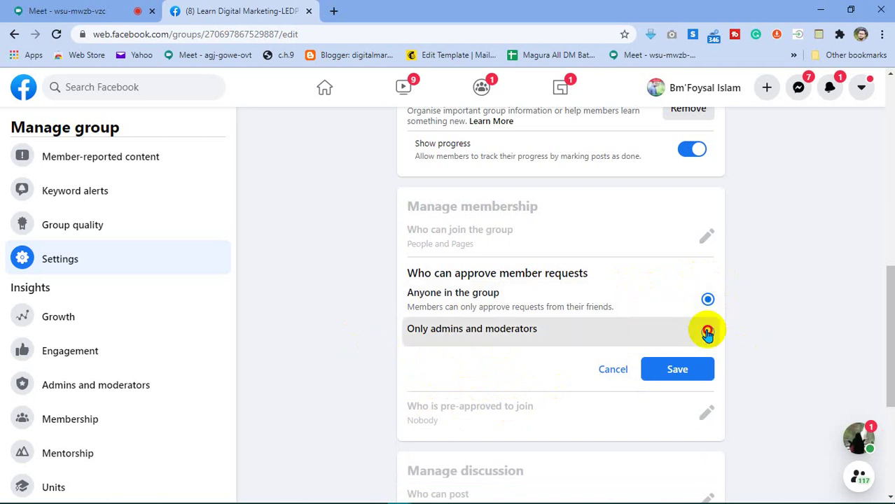
pyautogui.click(607, 370)
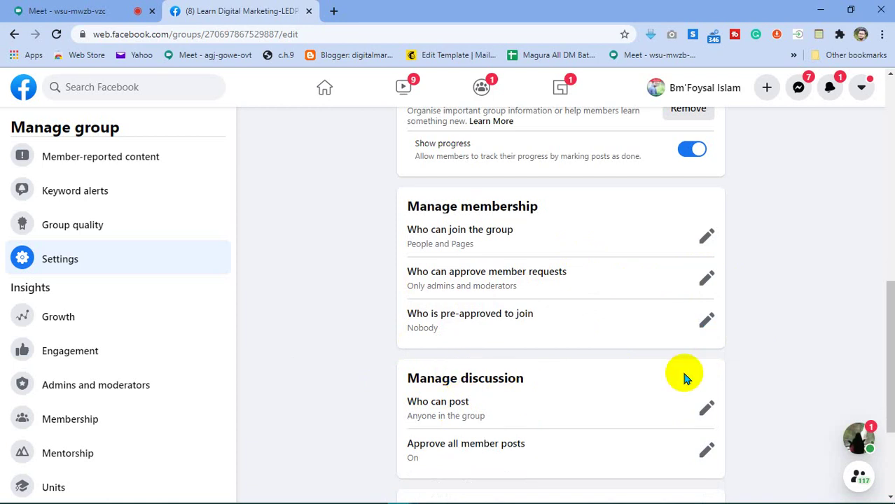
# Review the Who can post options under Manage discussion and cancel the edit without changes.
pyautogui.moveTo(889, 302); pyautogui.dragTo(871, 379)
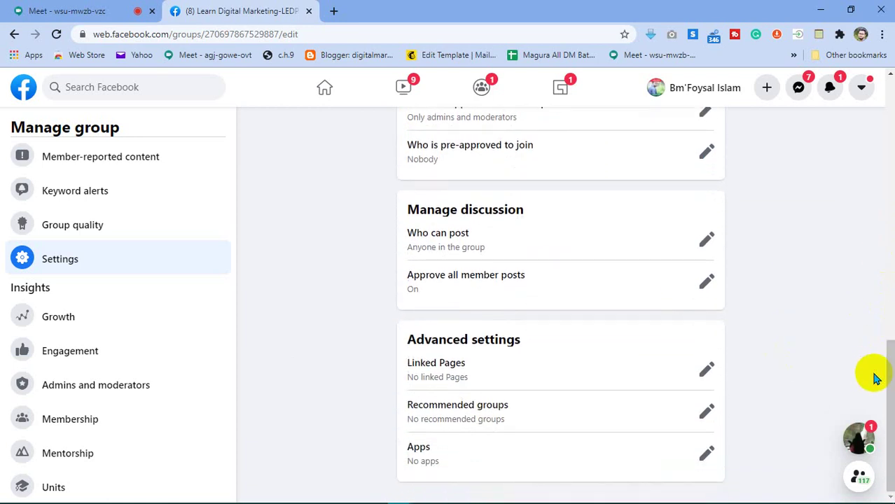
pyautogui.click(707, 240)
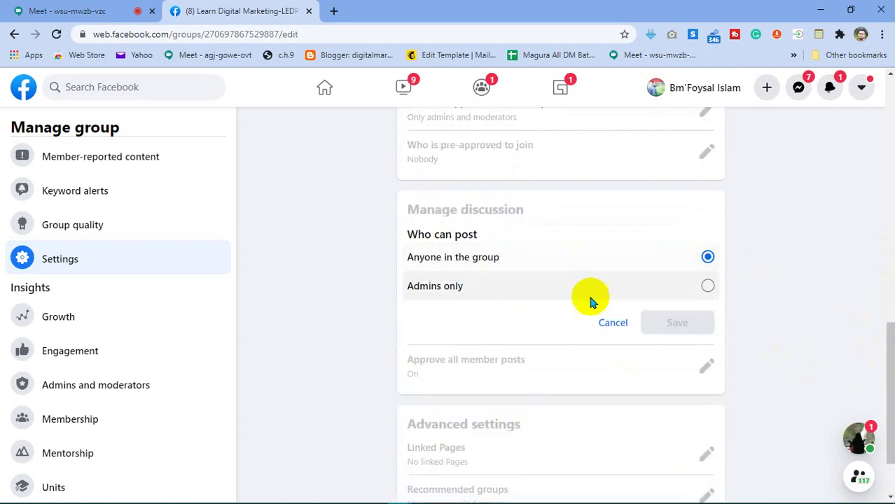
pyautogui.click(622, 323)
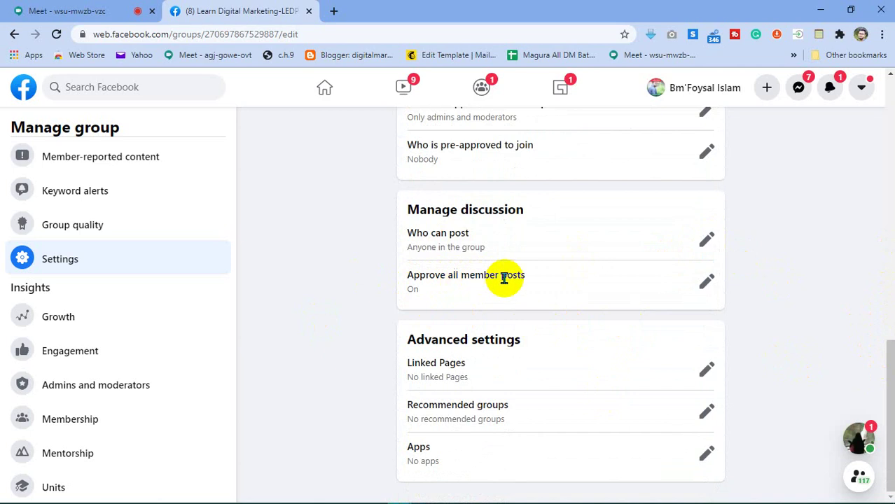
# Review the On and Off options for approving all member posts, locate Pending posts among the admin tools, and cancel the edit.
pyautogui.click(706, 283)
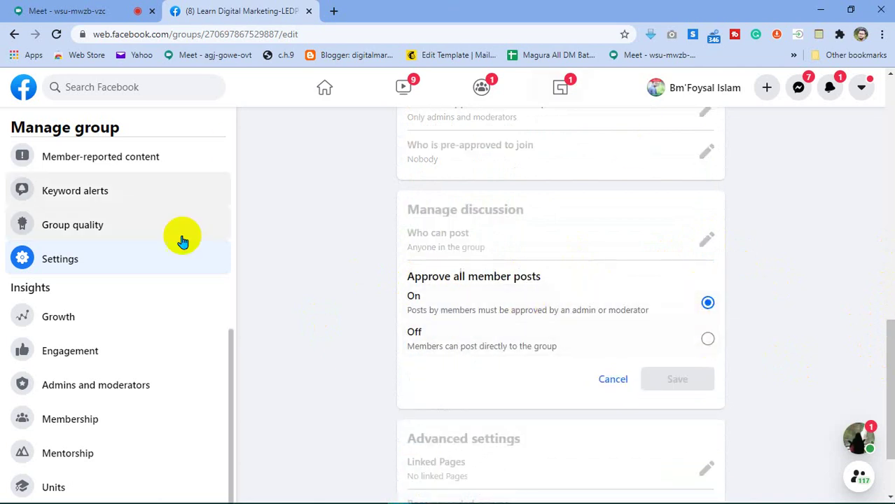
pyautogui.scroll(5, 129, 315)
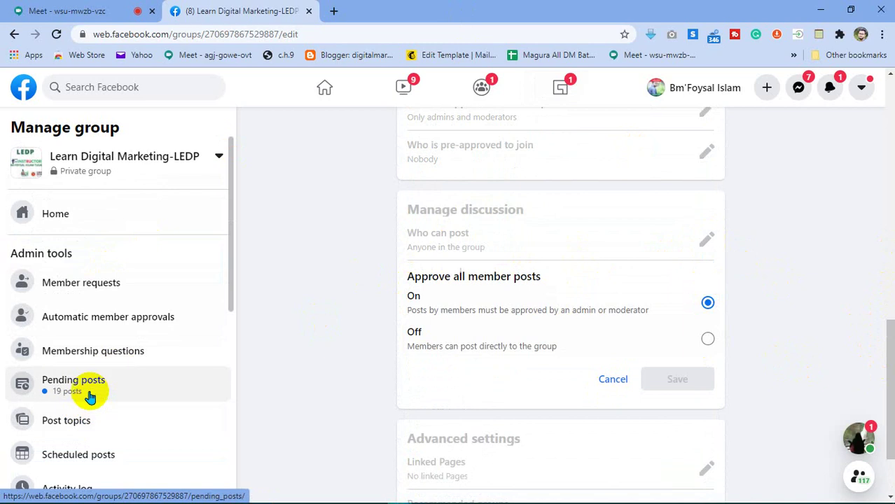
pyautogui.scroll(-3, 114, 460)
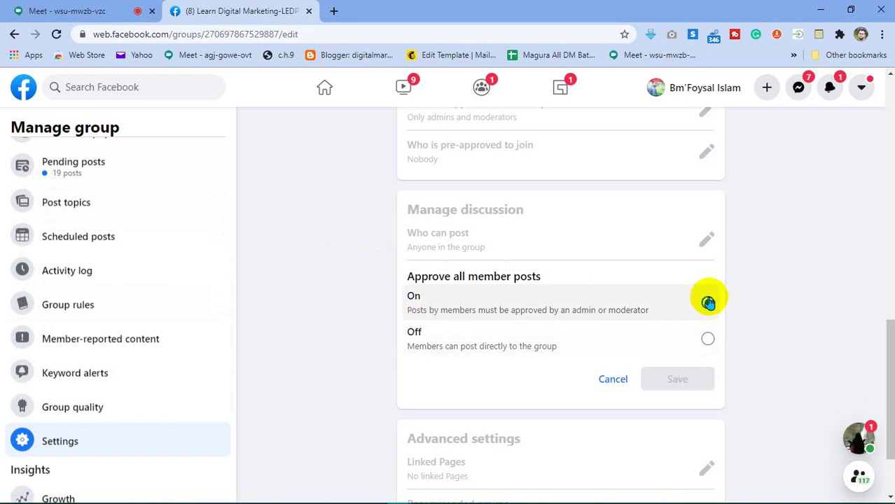
pyautogui.click(613, 382)
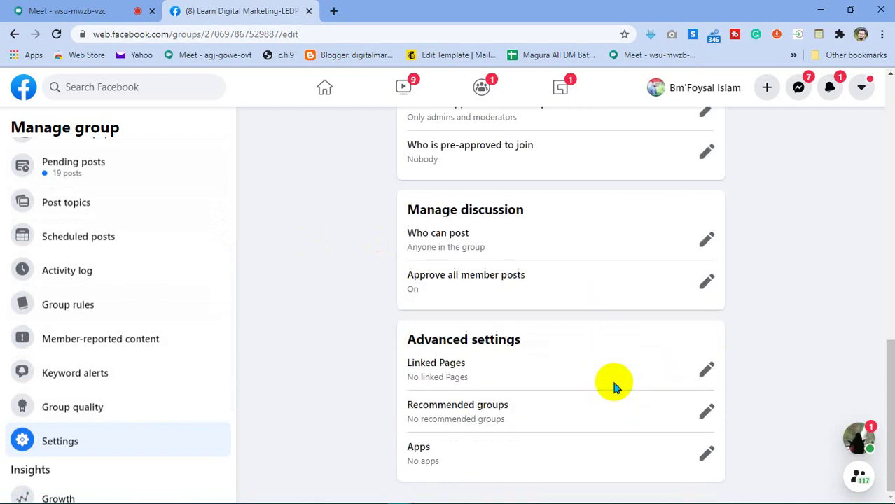
# Review the Linked Pages dialog under Advanced settings and close it without linking a Page.
pyautogui.click(705, 372)
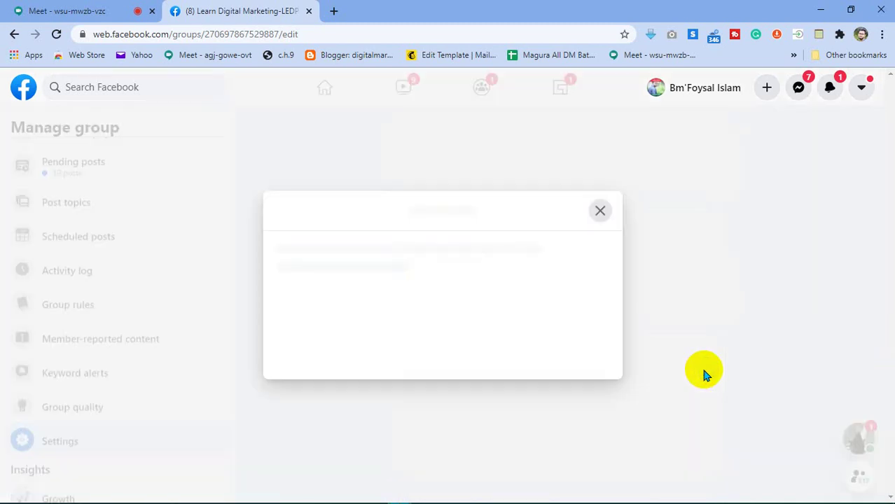
pyautogui.scroll(-3, 437, 383)
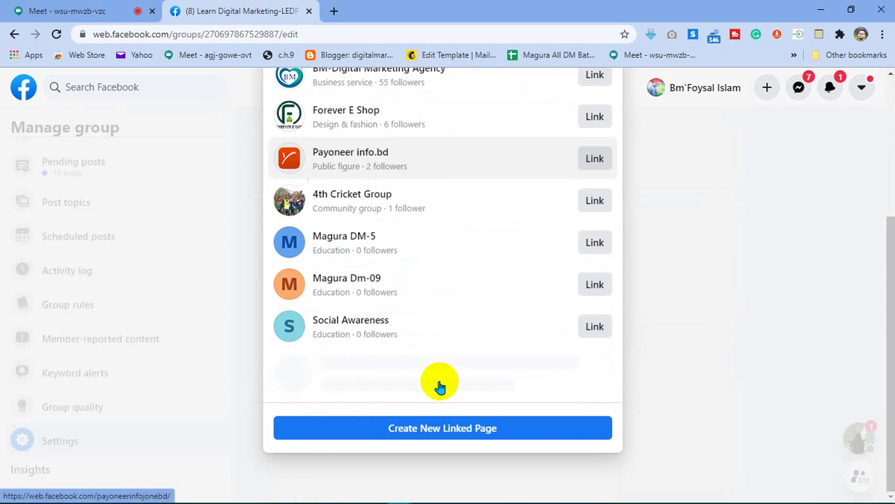
pyautogui.scroll(5, 495, 309)
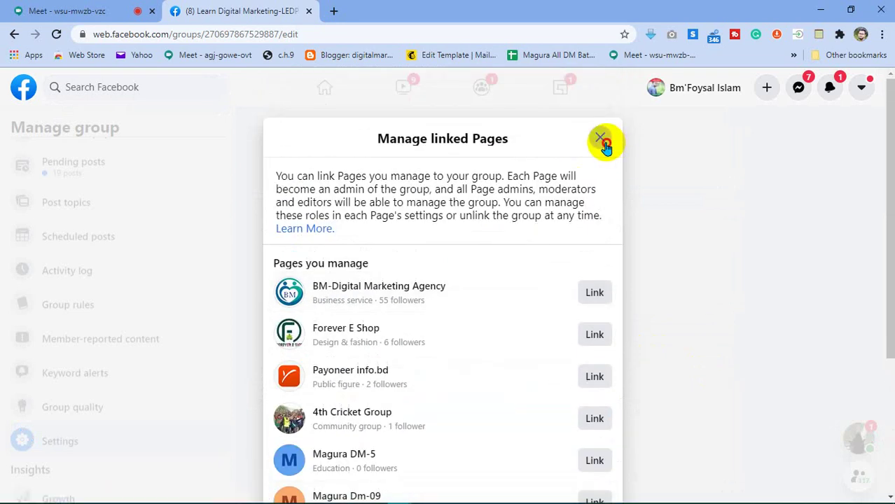
pyautogui.click(601, 137)
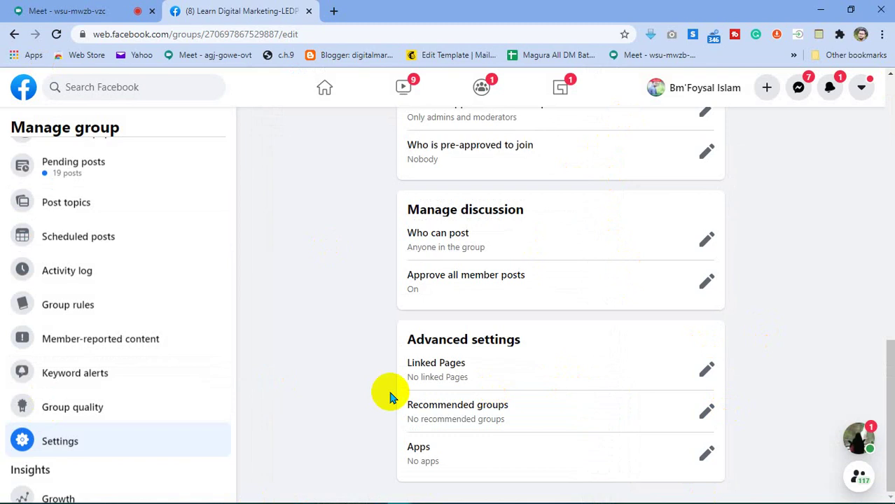
# Look back over the group settings, then check the full list of Pages available for linking and close it unchanged.
pyautogui.scroll(3, 211, 310)
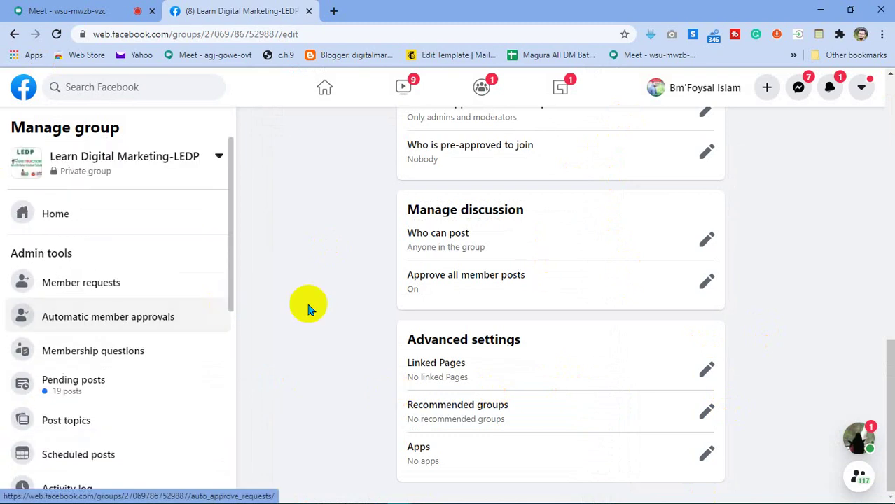
pyautogui.scroll(10, 335, 308)
pyautogui.scroll(2, 415, 313)
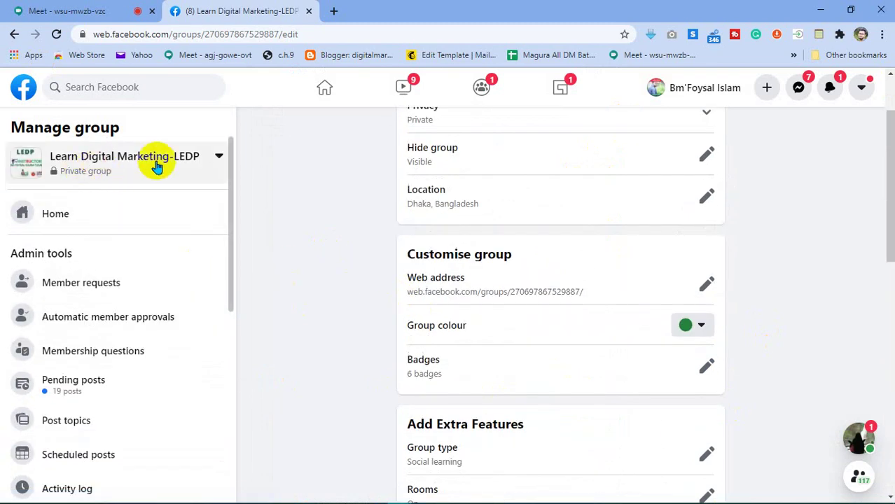
pyautogui.scroll(-8, 591, 330)
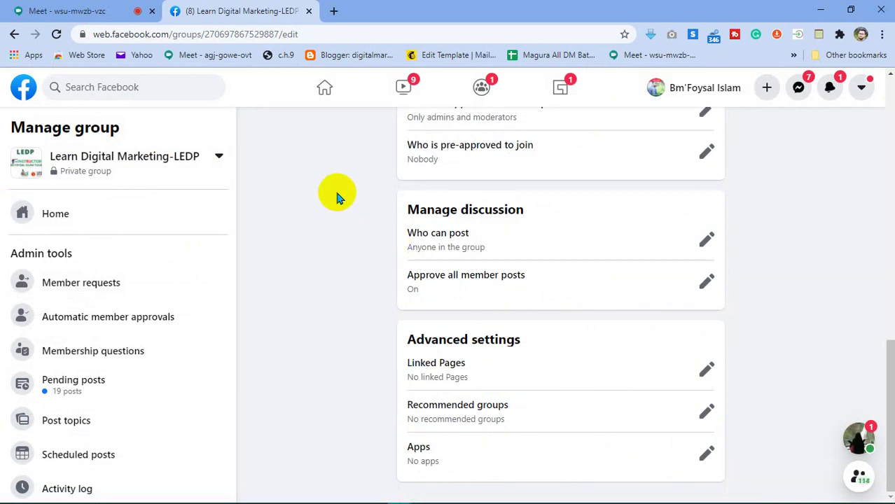
pyautogui.click(707, 372)
pyautogui.scroll(-5, 413, 356)
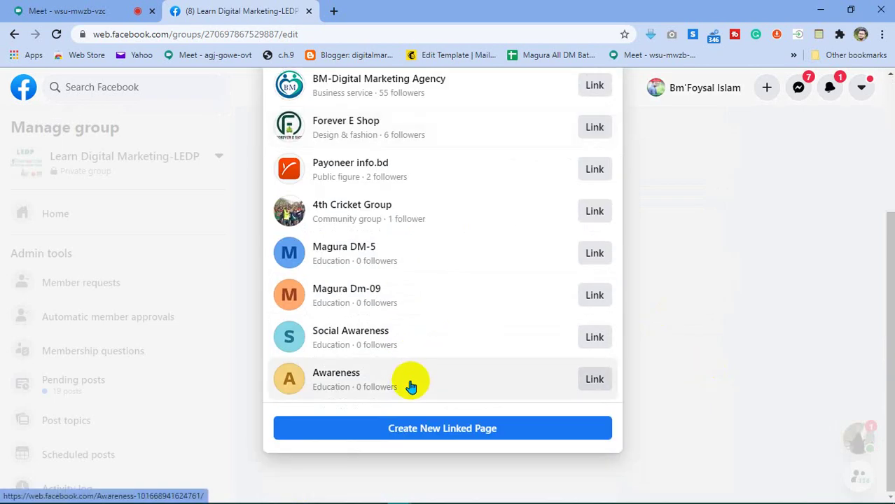
pyautogui.scroll(3, 374, 398)
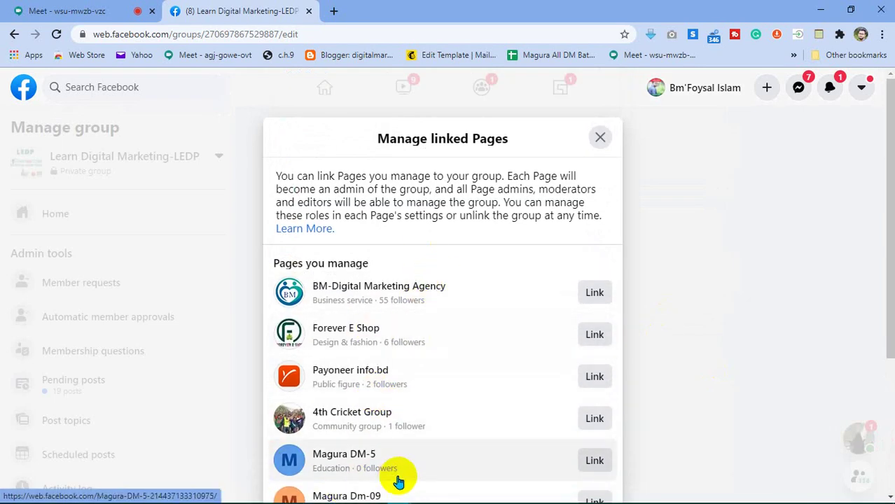
pyautogui.click(602, 138)
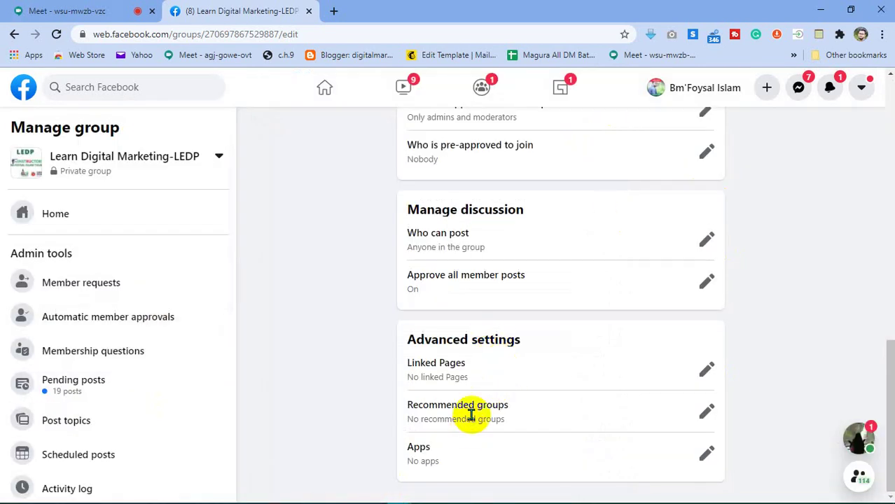
# Open the group's pending posts and look through the posts awaiting approval, returning to the start of the list.
pyautogui.scroll(8, 468, 428)
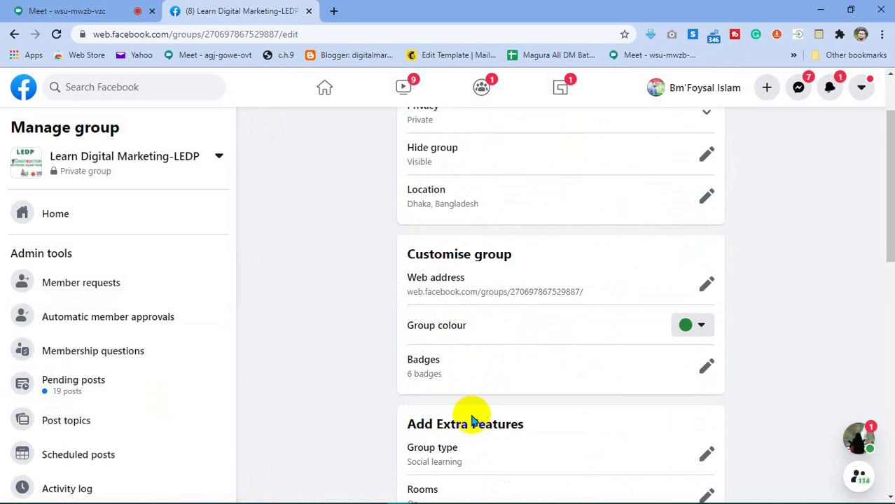
pyautogui.scroll(2, 471, 419)
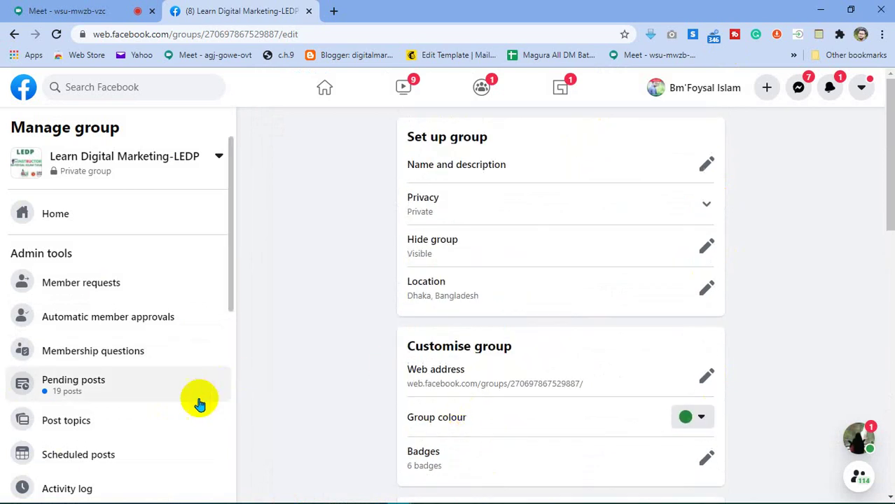
pyautogui.scroll(-3, 189, 406)
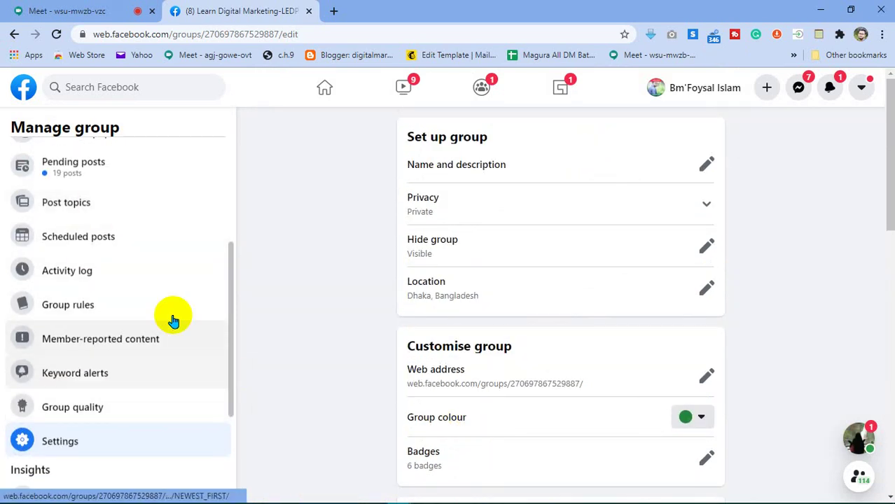
pyautogui.moveTo(232, 316); pyautogui.dragTo(228, 255)
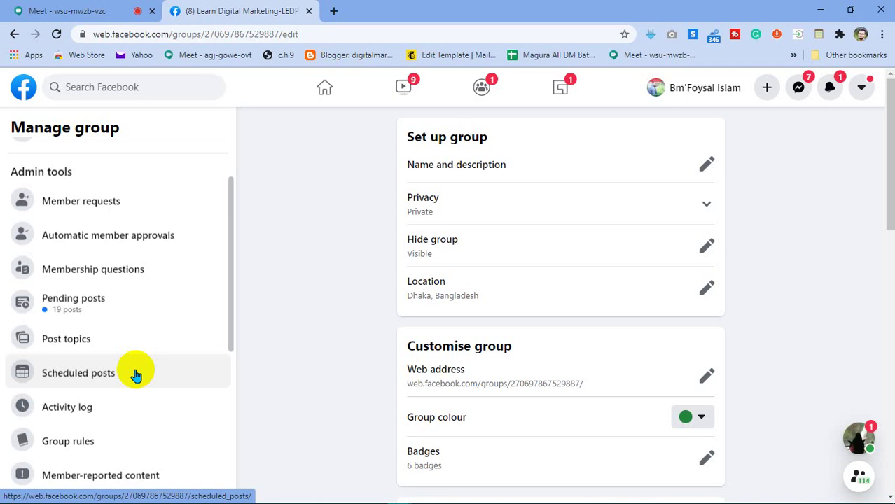
pyautogui.click(102, 315)
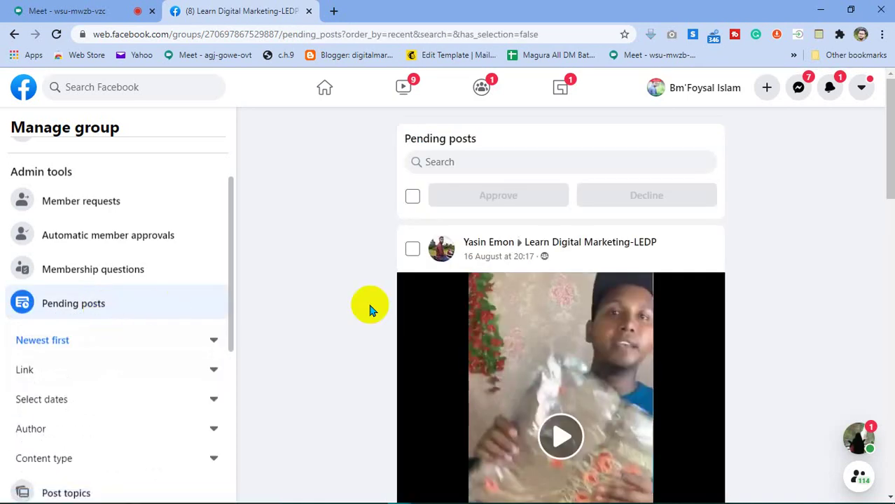
pyautogui.moveTo(887, 168); pyautogui.dragTo(886, 199)
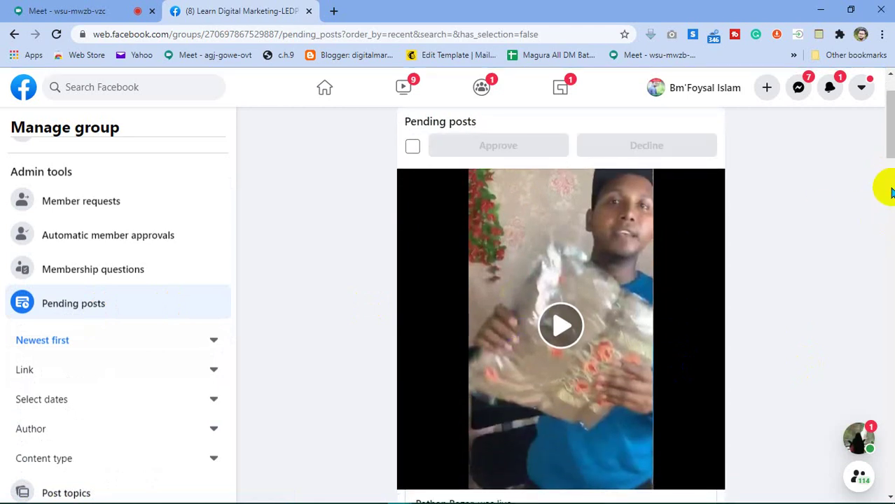
pyautogui.moveTo(889, 119); pyautogui.dragTo(876, 331)
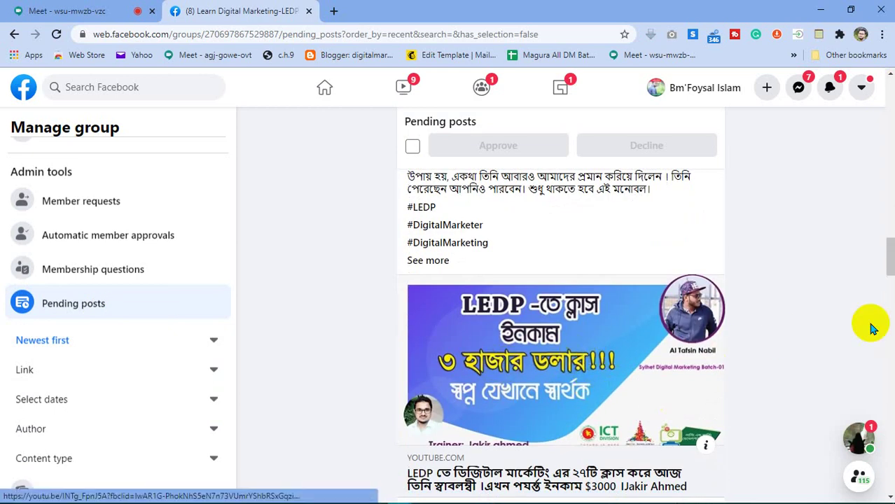
pyautogui.moveTo(882, 235); pyautogui.dragTo(873, 372)
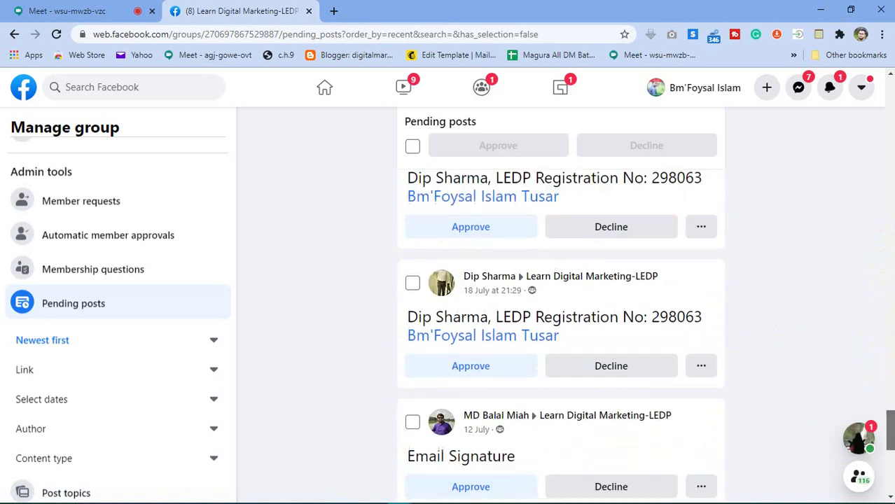
pyautogui.moveTo(889, 147); pyautogui.dragTo(889, 105)
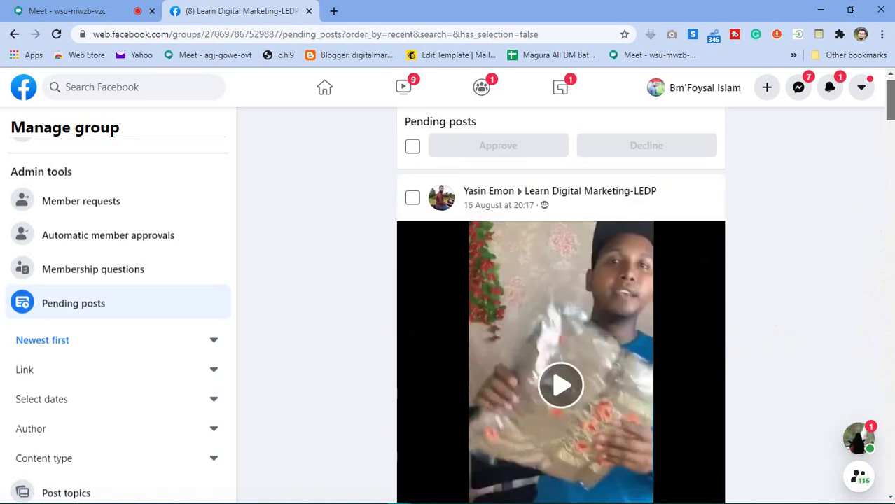
pyautogui.scroll(1, 603, 384)
pyautogui.scroll(1, 603, 384)
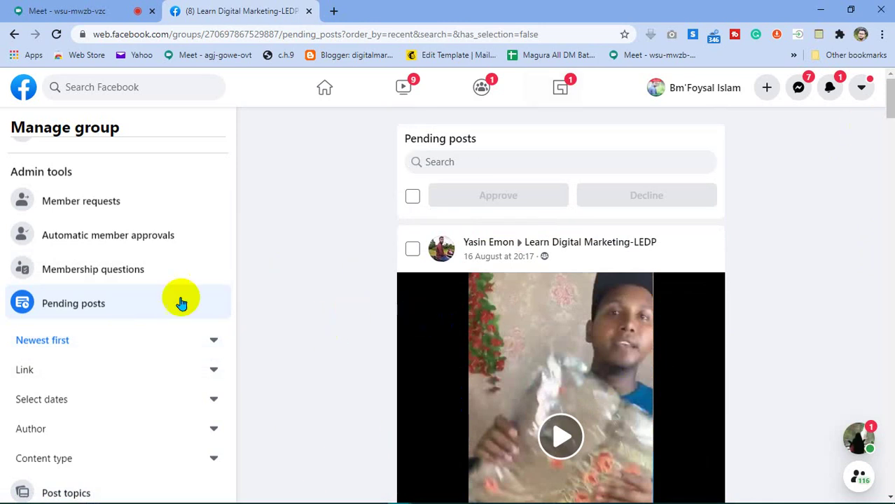
# Check the date filter for the pending posts and close its calendar without choosing a date.
pyautogui.click(47, 312)
pyautogui.click(45, 405)
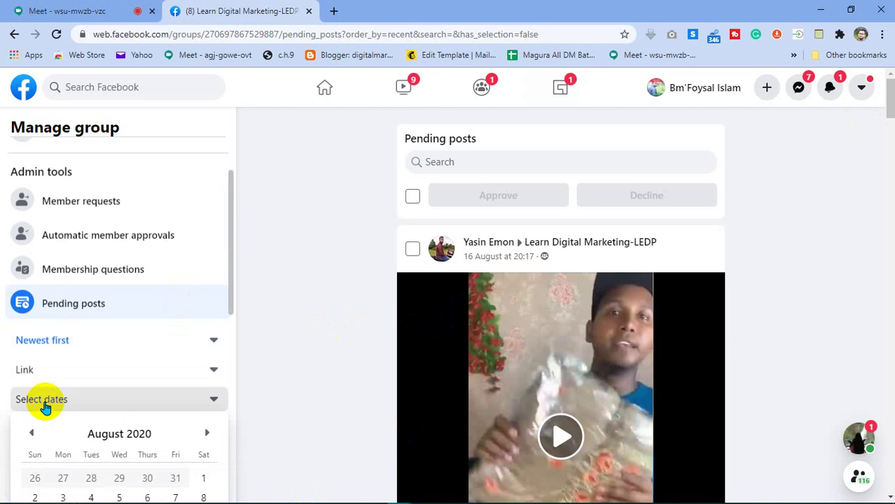
pyautogui.click(44, 405)
pyautogui.scroll(-2, 276, 321)
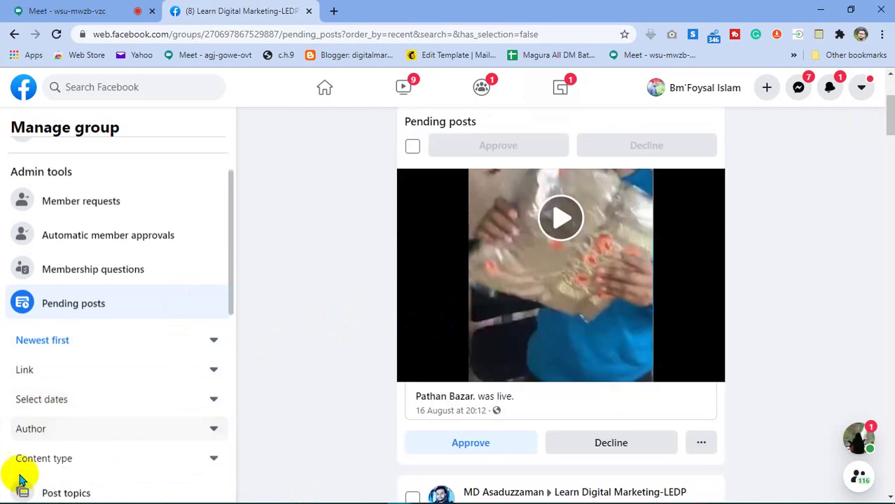
# Open the group's membership questions and review the questions asked of people requesting to join.
pyautogui.click(52, 278)
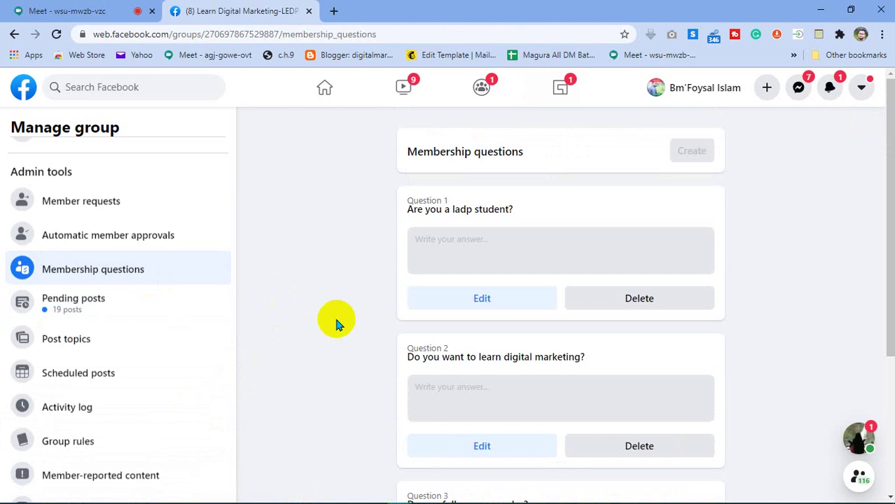
pyautogui.moveTo(427, 501)
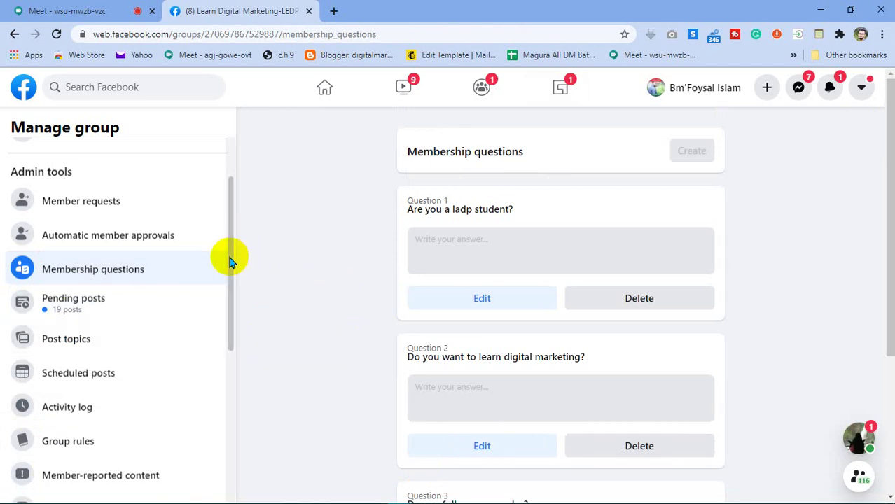
pyautogui.scroll(2, 231, 261)
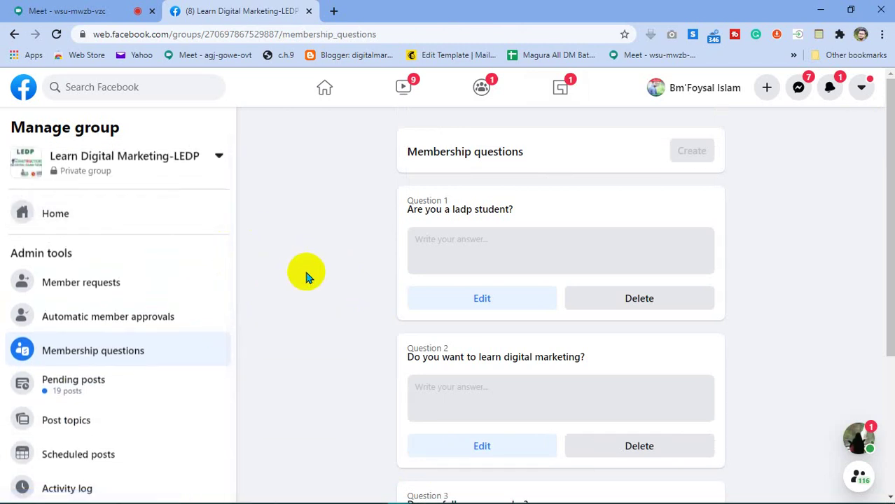
# Check the list of managed groups, keep Learn Digital Marketing-LEDP selected, and go to the Facebook home page.
pyautogui.click(92, 159)
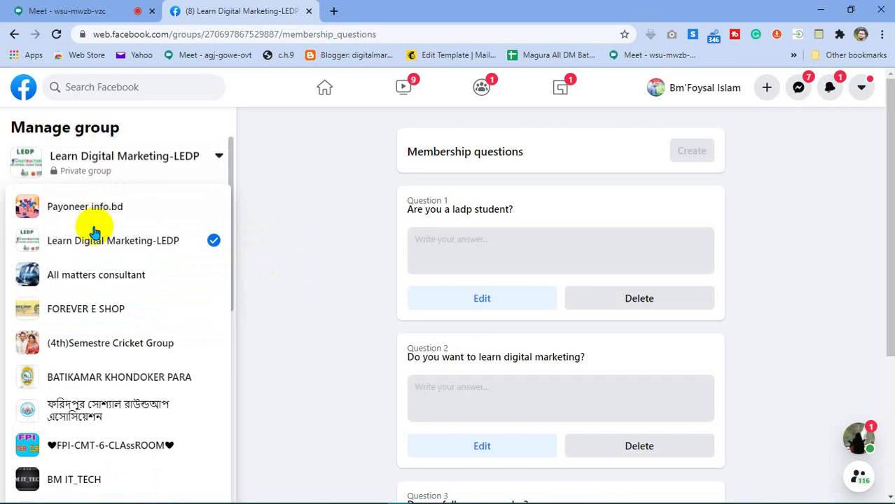
pyautogui.click(91, 233)
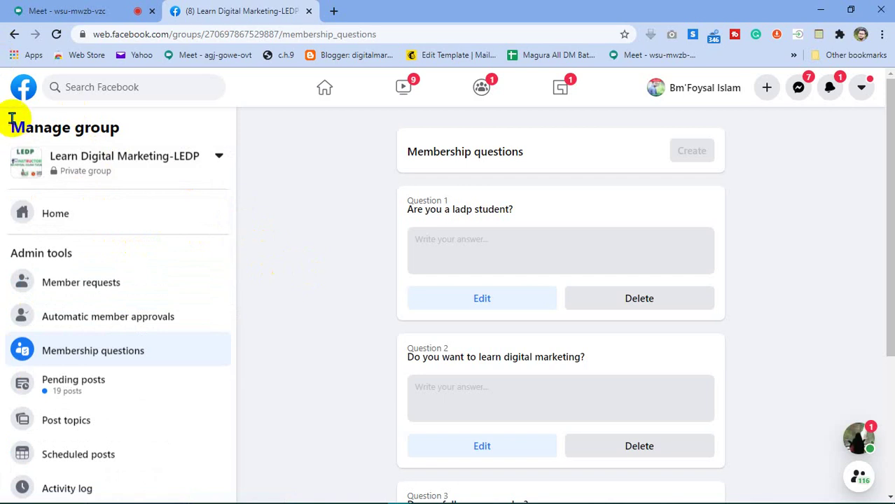
pyautogui.click(22, 86)
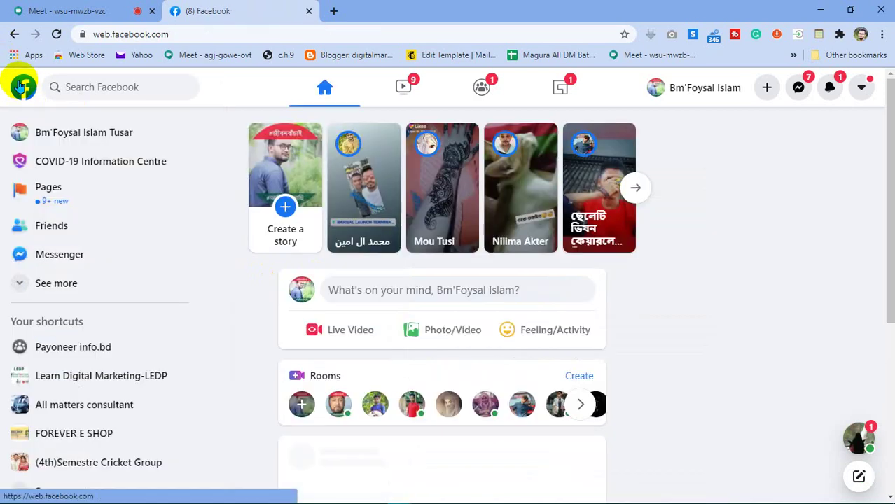
# Open the Learn Digital Marketing-LEDP group, check the Meet call briefly, and look over the group's cover and discussion header.
pyautogui.click(100, 374)
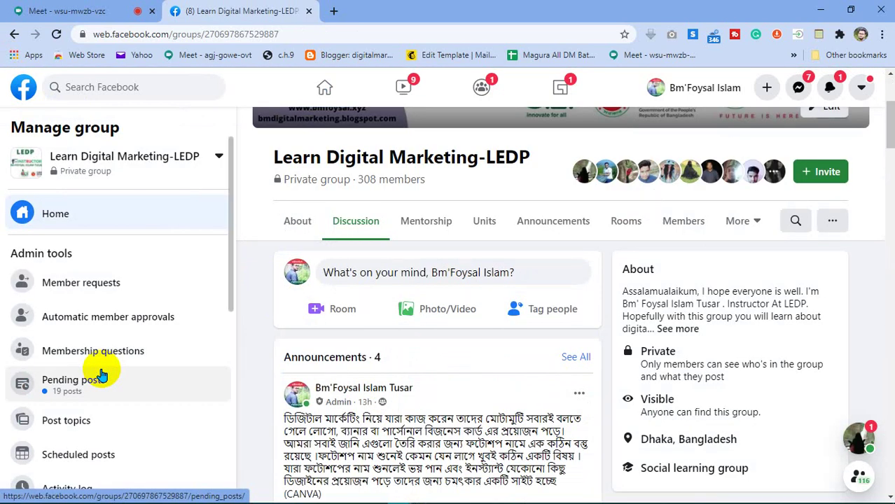
pyautogui.click(115, 8)
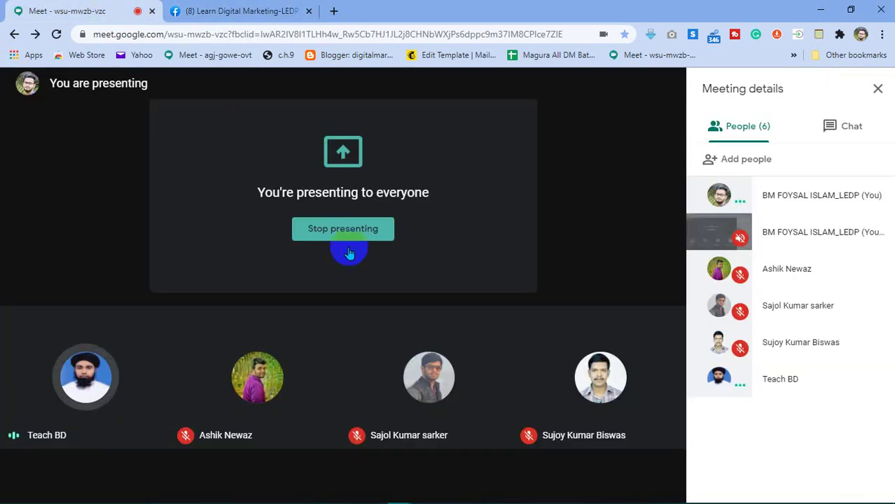
pyautogui.click(235, 9)
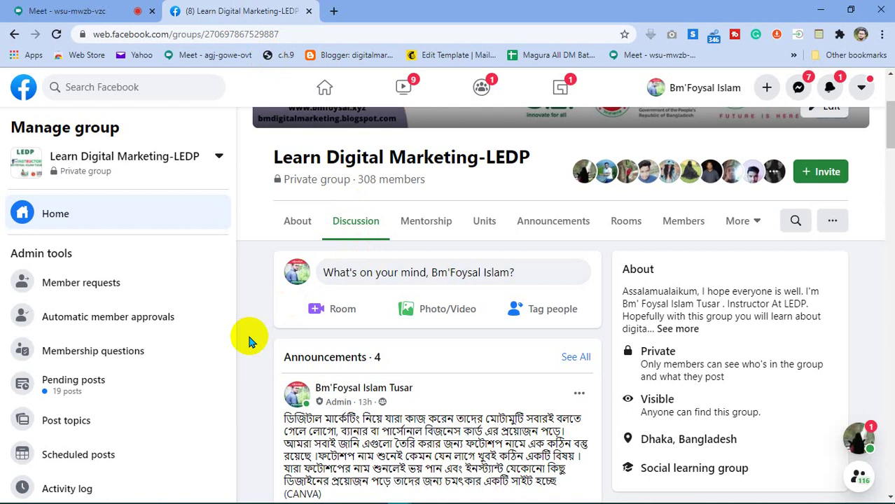
pyautogui.scroll(3, 250, 341)
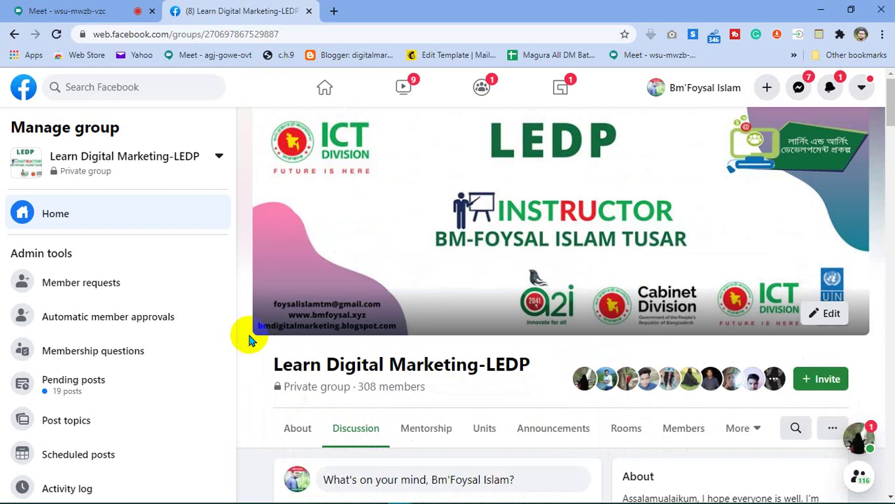
pyautogui.scroll(-3, 249, 340)
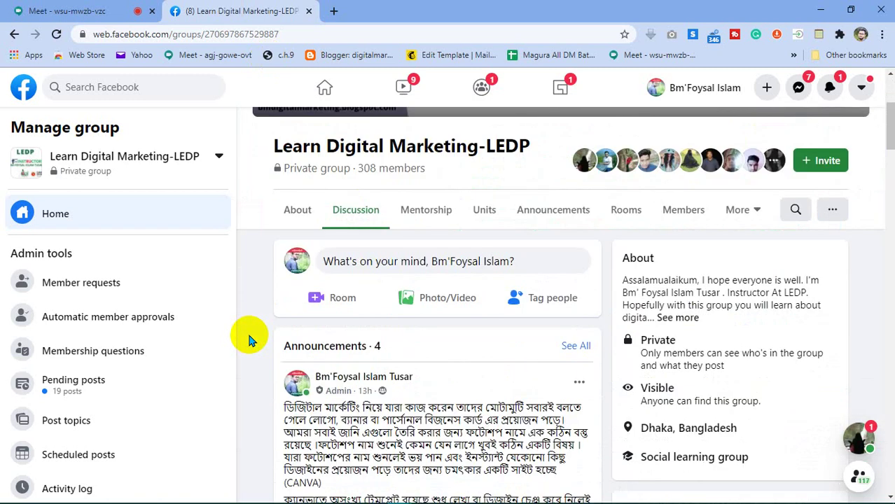
# Go to the Facebook home page, open the list of managed Pages, and look through it, returning to its start.
pyautogui.click(333, 12)
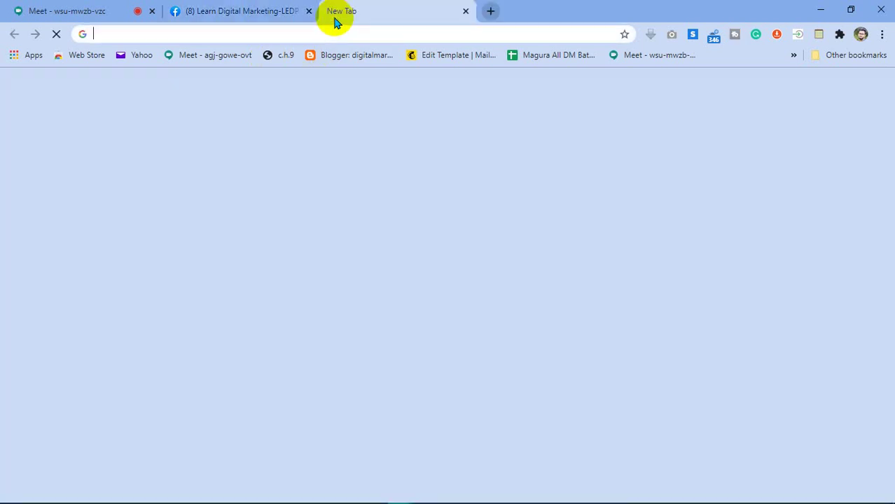
pyautogui.click(257, 11)
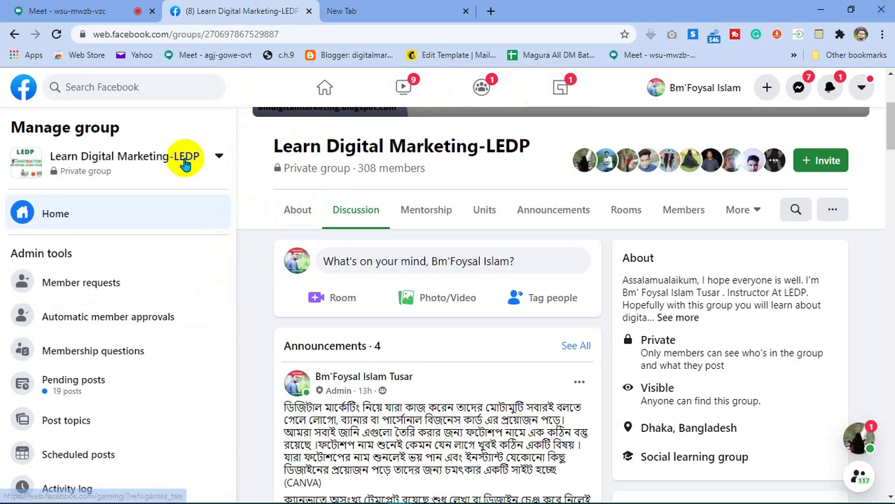
pyautogui.click(25, 87)
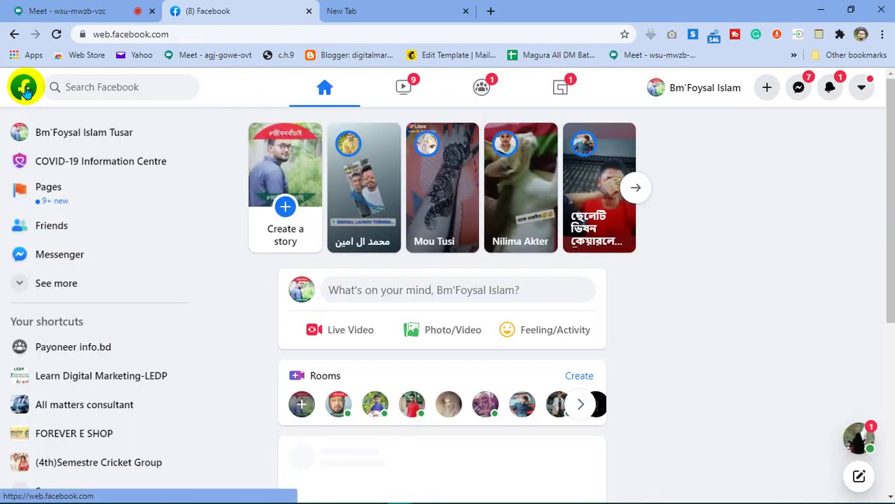
pyautogui.click(48, 188)
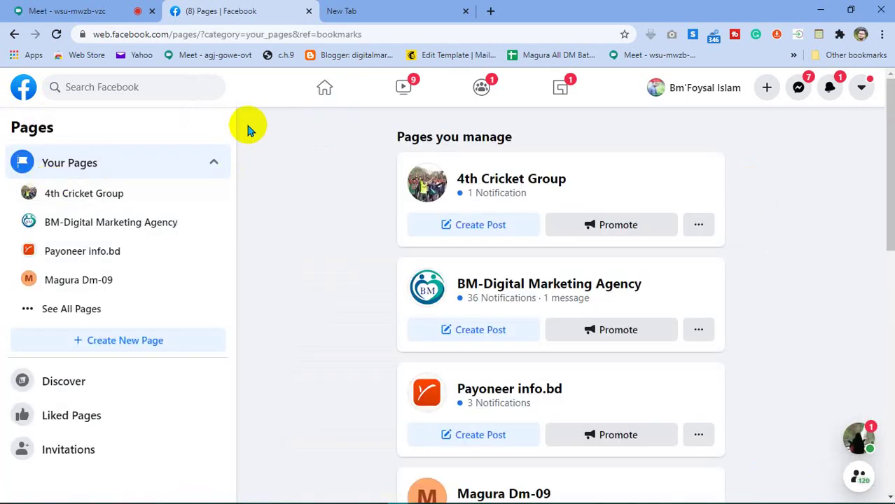
pyautogui.scroll(-9, 311, 258)
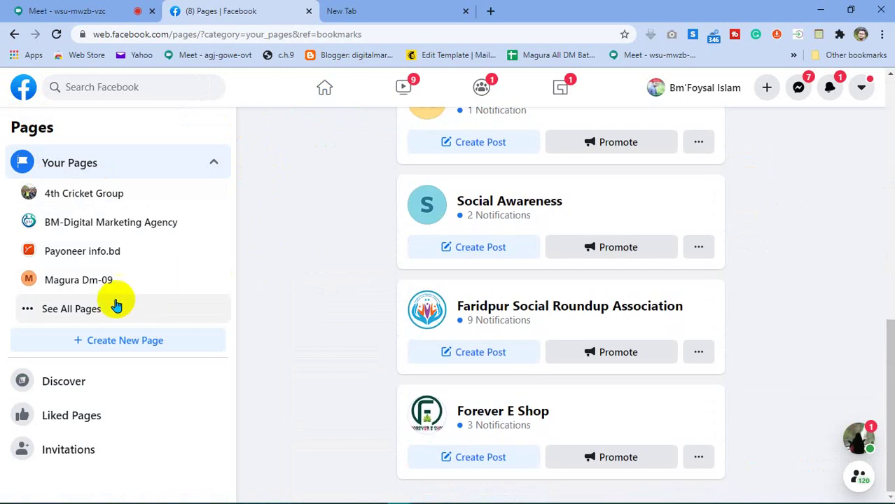
pyautogui.scroll(9, 355, 320)
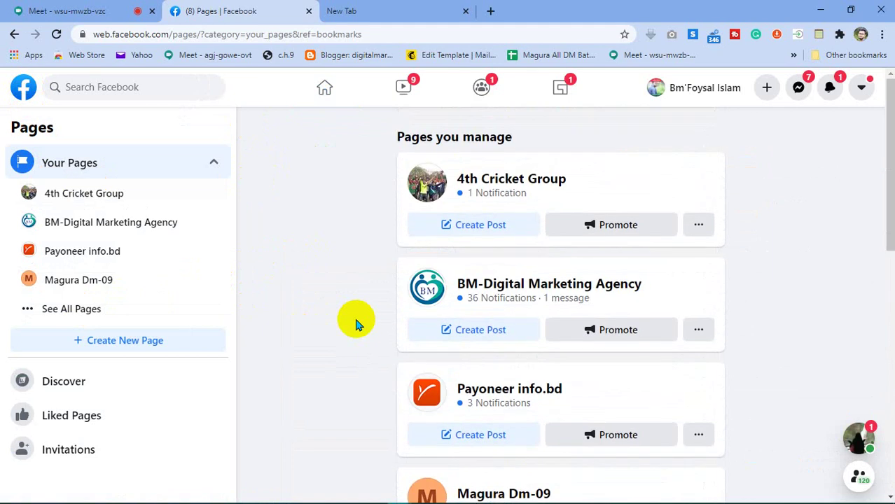
# Open the BM-Digital Marketing Agency Page, check the Meet call, close the empty browser tab and dismiss the presenting notification.
pyautogui.click(497, 280)
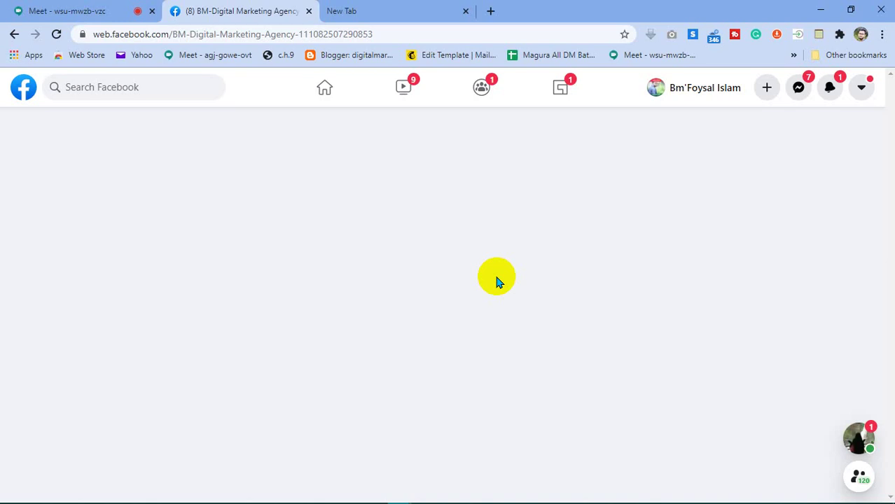
pyautogui.click(83, 9)
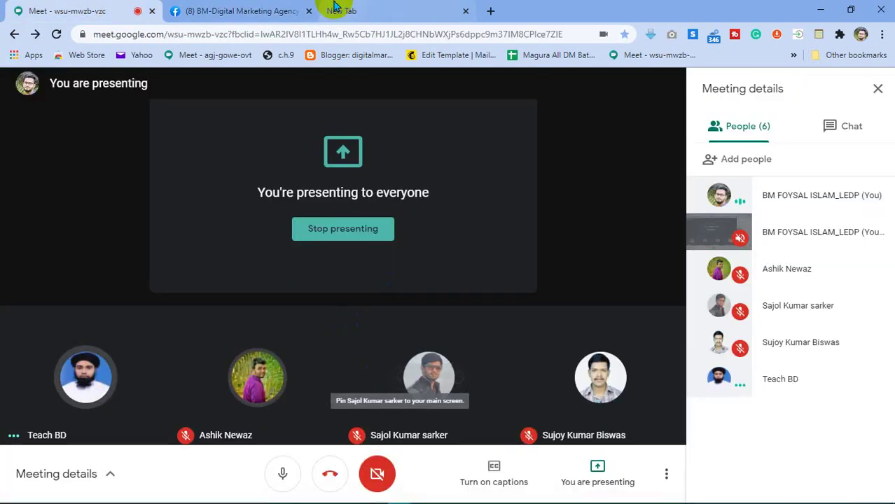
pyautogui.click(217, 8)
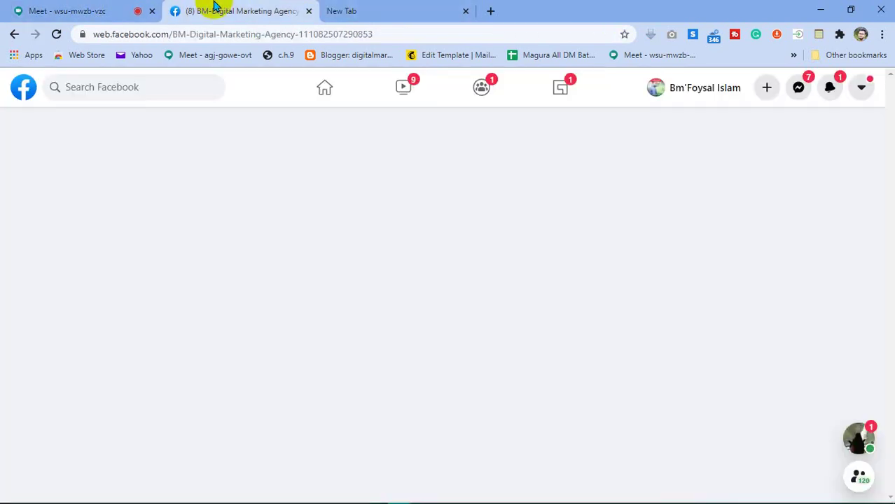
pyautogui.click(466, 12)
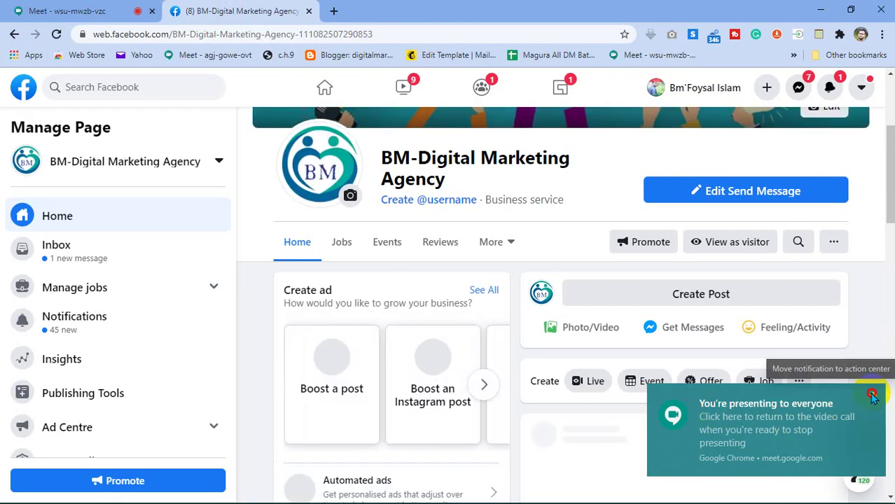
pyautogui.click(871, 396)
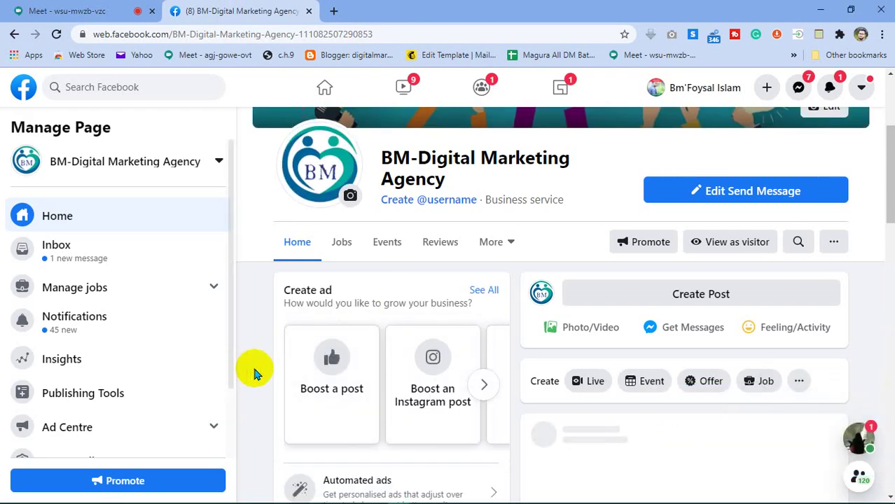
# Open the BM-Digital Marketing Agency Page's settings and bring the Page moderation entry of the General settings into view.
pyautogui.scroll(3, 254, 373)
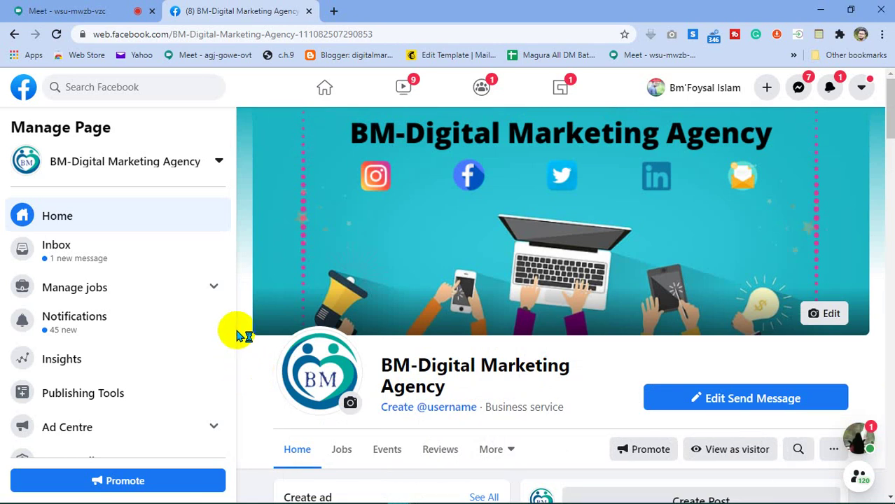
pyautogui.scroll(-1, 140, 354)
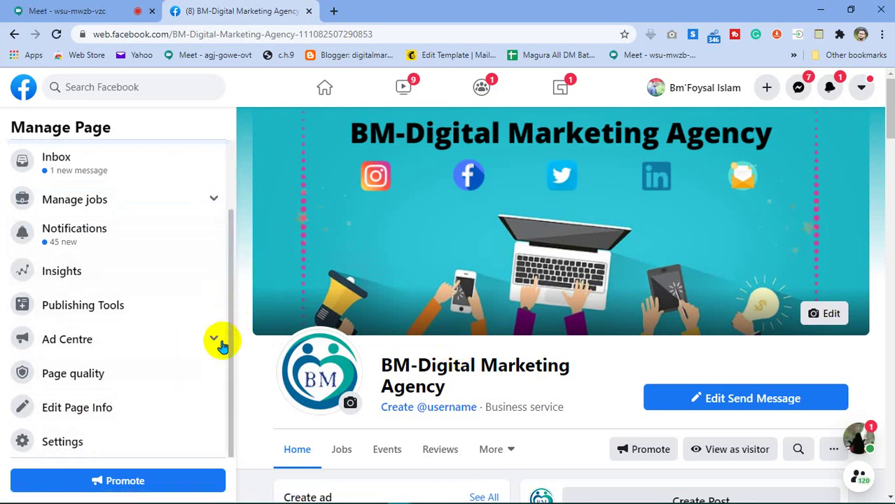
pyautogui.click(113, 444)
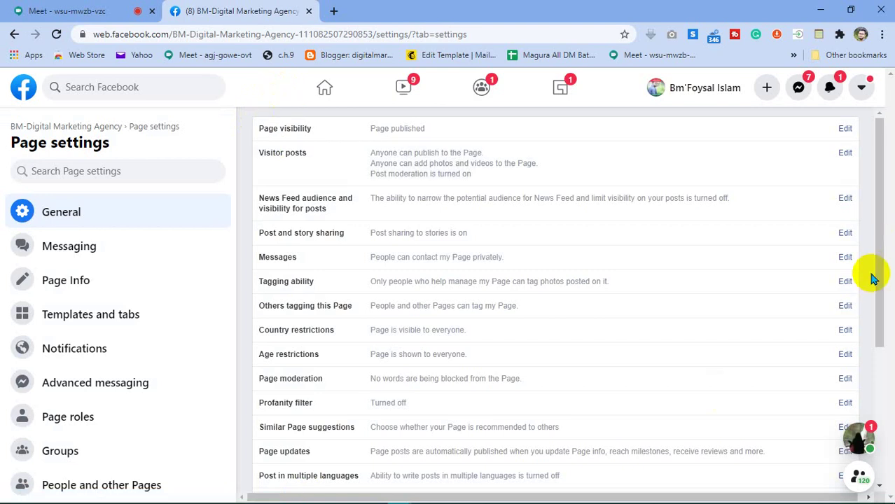
pyautogui.moveTo(874, 276); pyautogui.dragTo(873, 315)
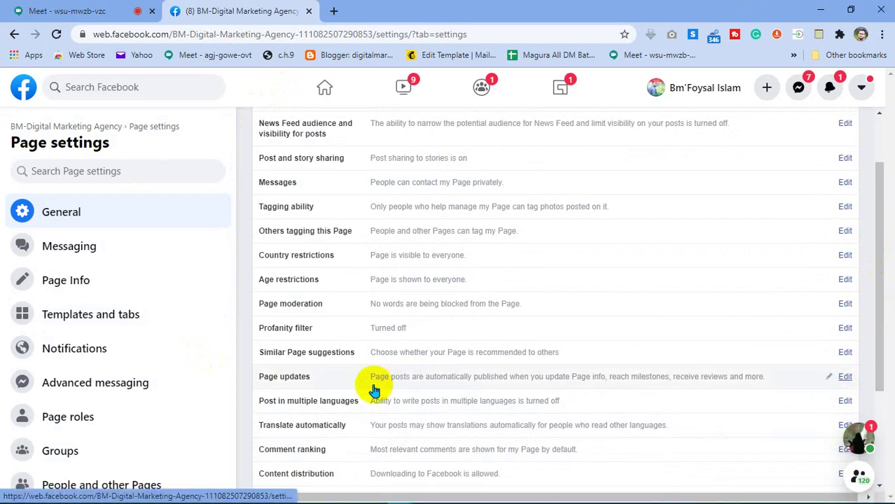
# Open the Page moderation setting for editing and read the help text about blocking keywords.
pyautogui.click(309, 311)
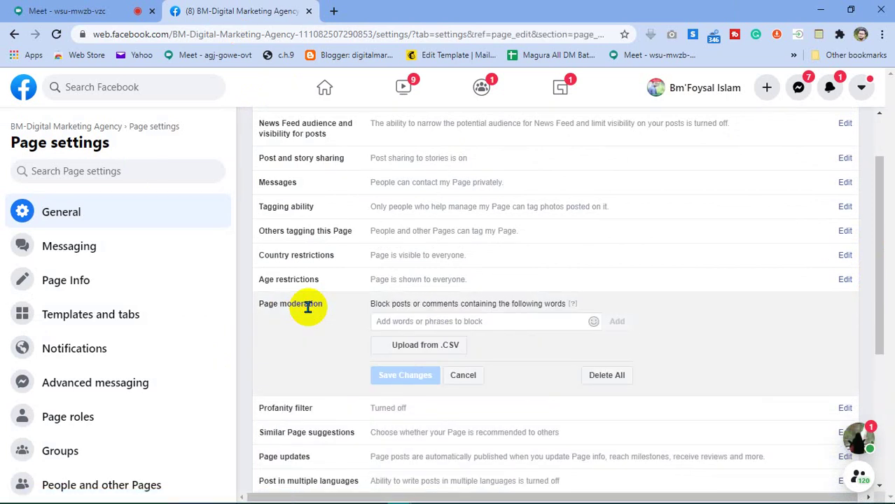
pyautogui.click(483, 322)
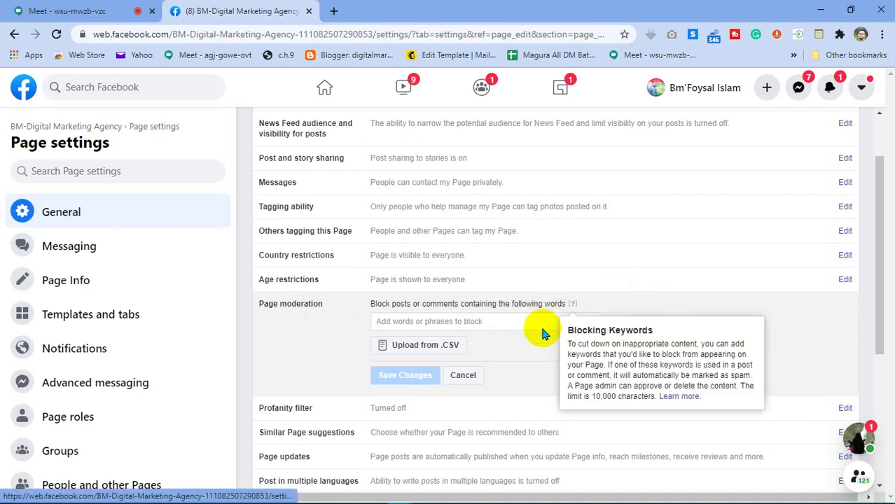
pyautogui.click(676, 336)
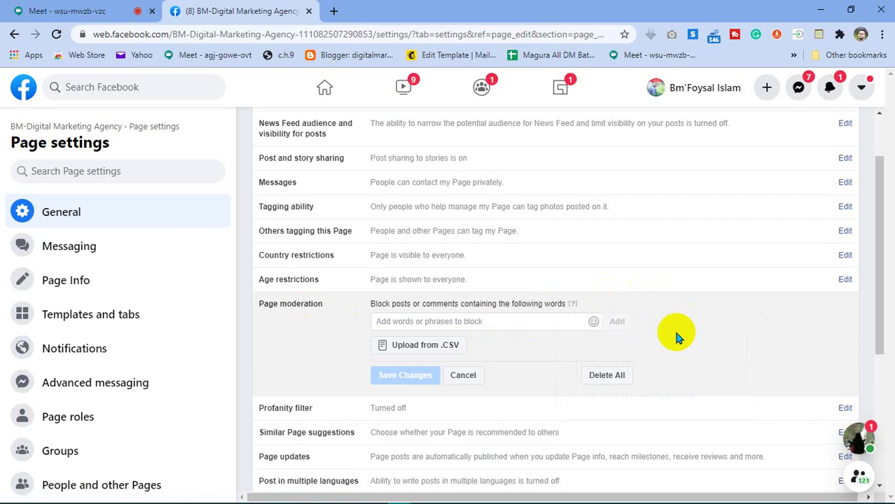
pyautogui.click(559, 319)
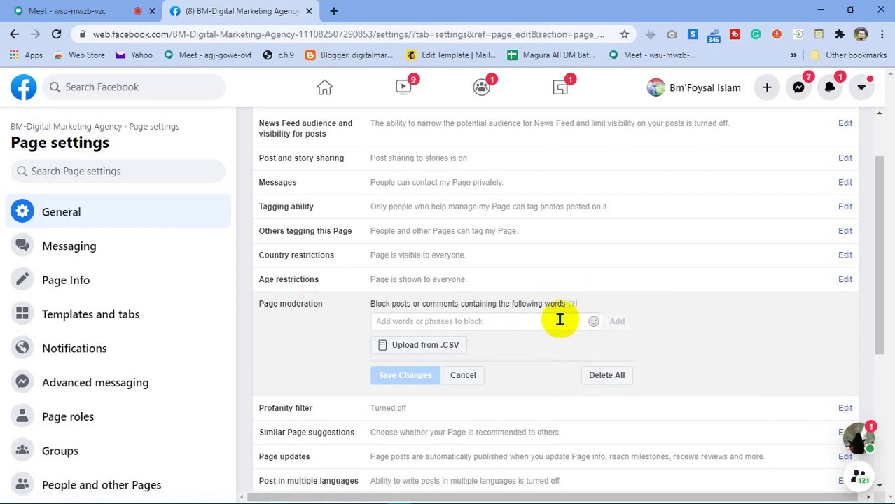
# Check in on the Meet call, return to the Page settings, and add "abc" to the Page moderation blocked words.
pyautogui.click(28, 11)
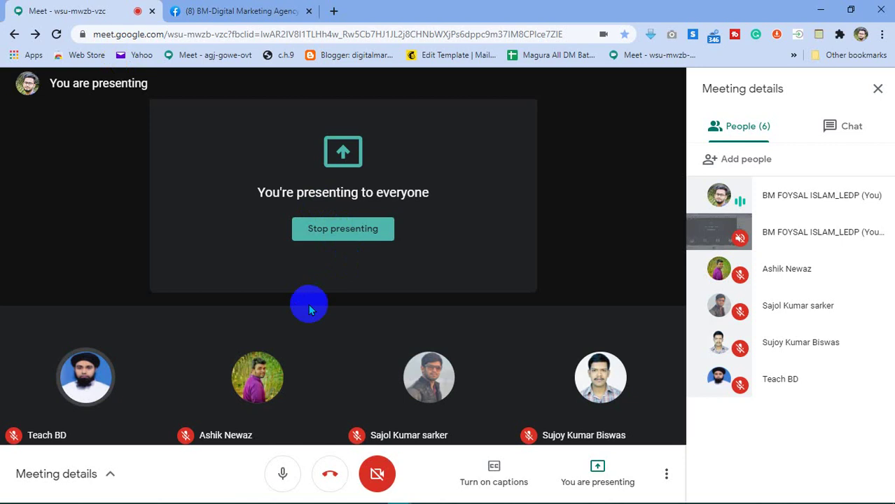
pyautogui.moveTo(313, 309)
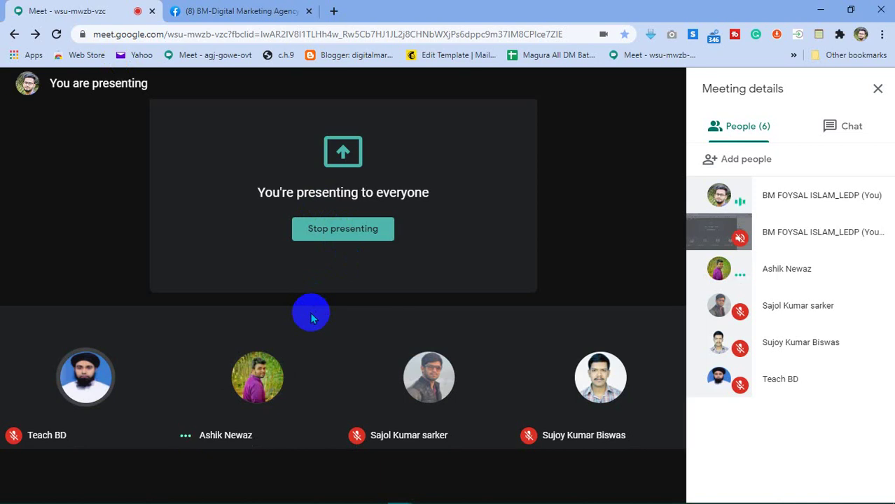
pyautogui.click(231, 10)
pyautogui.click(424, 320)
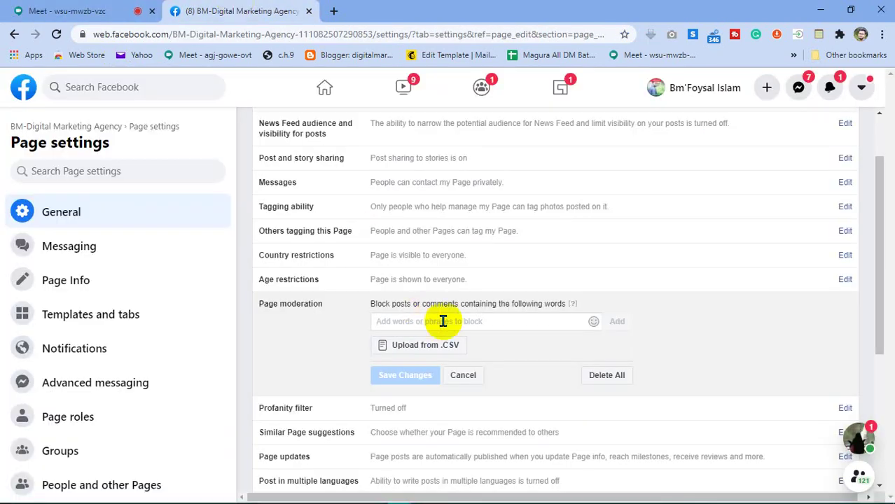
pyautogui.write('Abc')
pyautogui.click(618, 331)
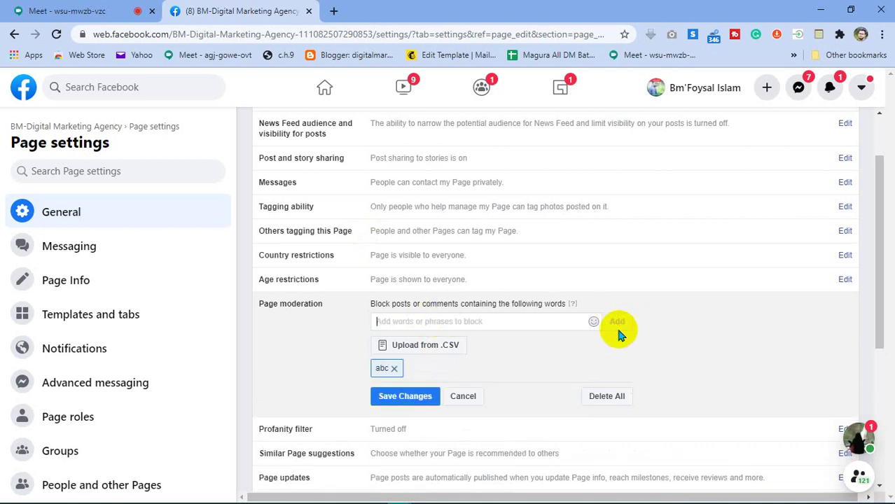
pyautogui.click(471, 369)
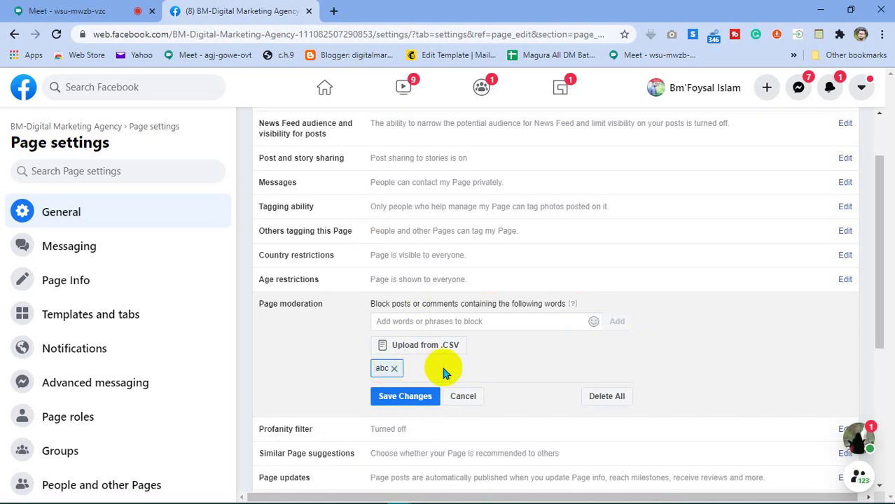
pyautogui.click(443, 320)
pyautogui.click(548, 366)
pyautogui.click(465, 320)
pyautogui.click(528, 369)
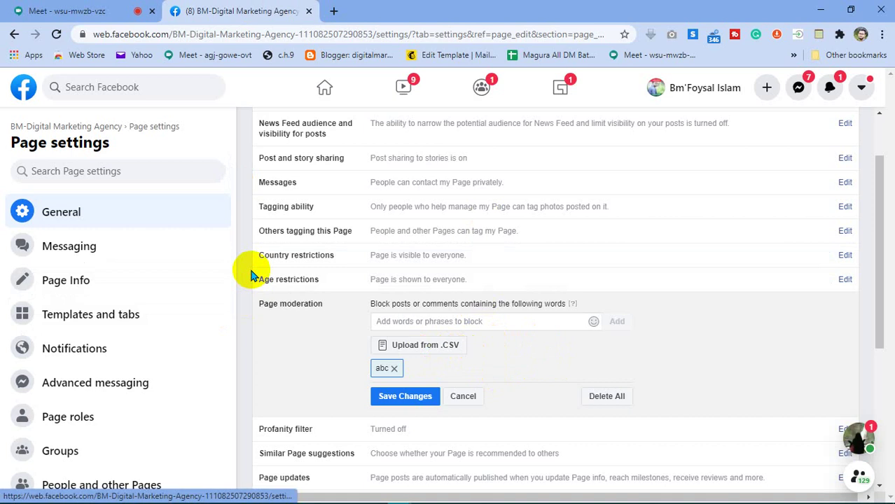
# Try the .CSV upload for blocked words, dismissing the file picker without choosing a file.
pyautogui.click(413, 344)
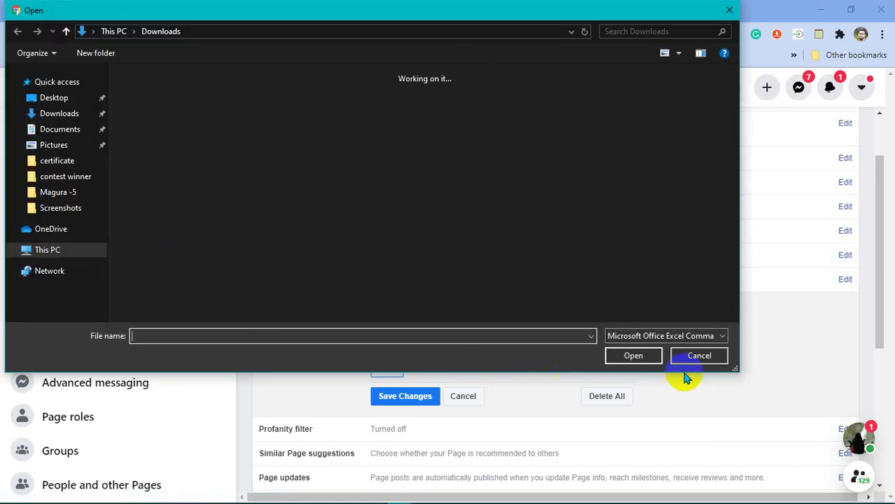
pyautogui.click(690, 355)
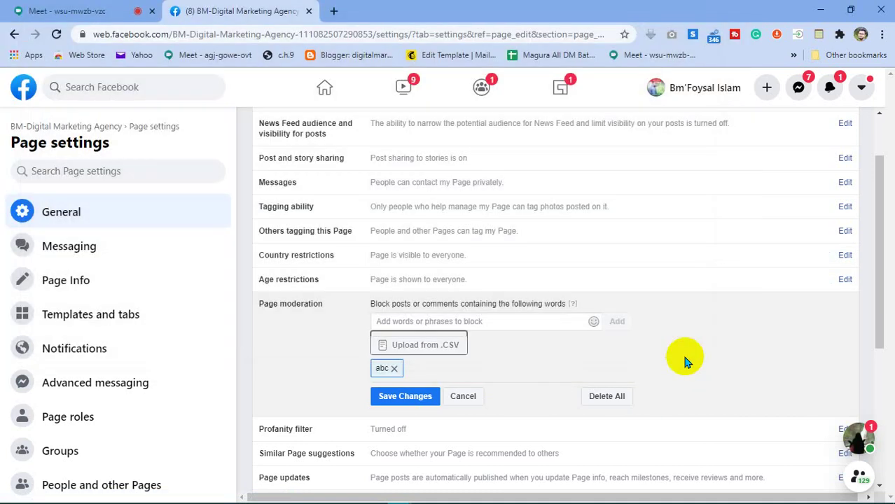
pyautogui.click(476, 321)
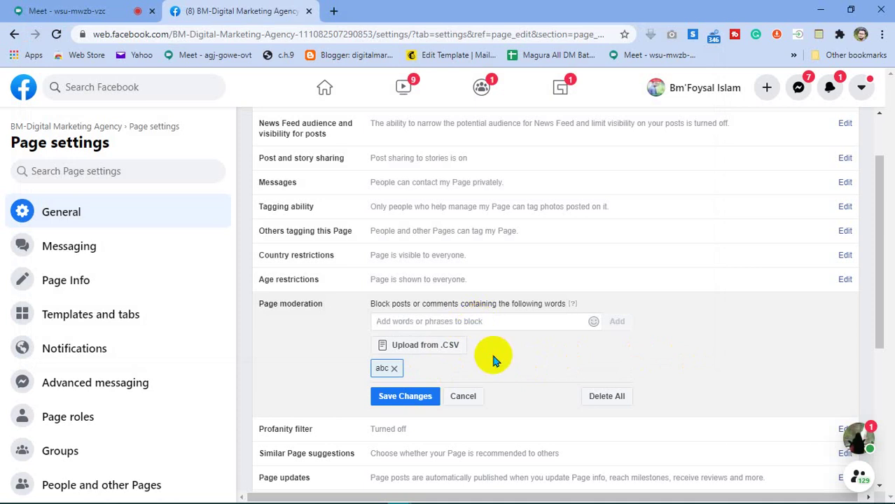
pyautogui.click(494, 347)
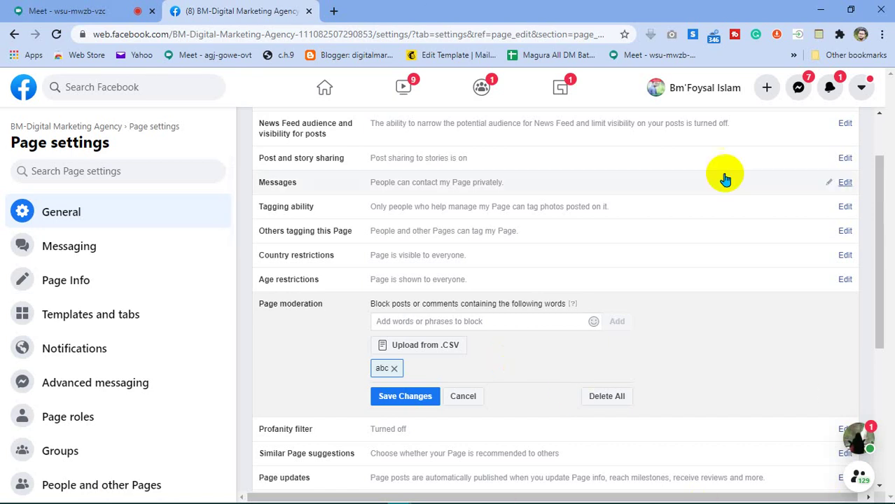
# Reopen the .CSV upload for blocked words and dismiss the file picker without choosing a file.
pyautogui.click(424, 350)
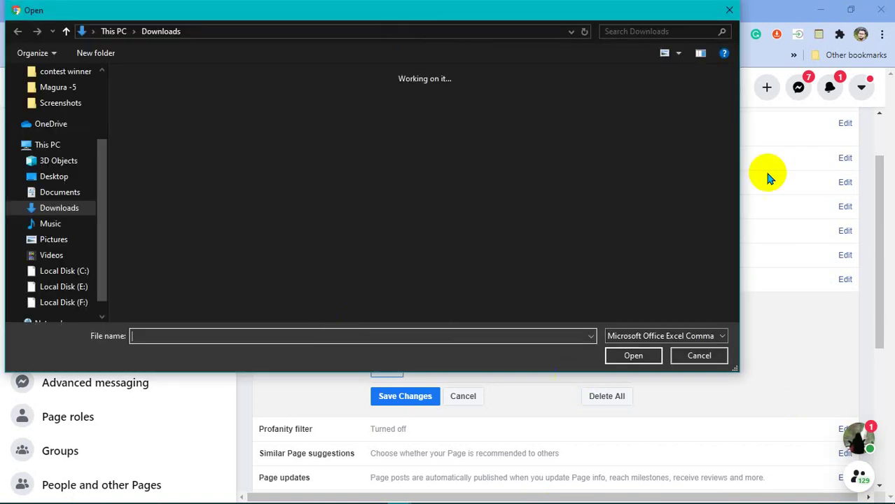
pyautogui.click(699, 356)
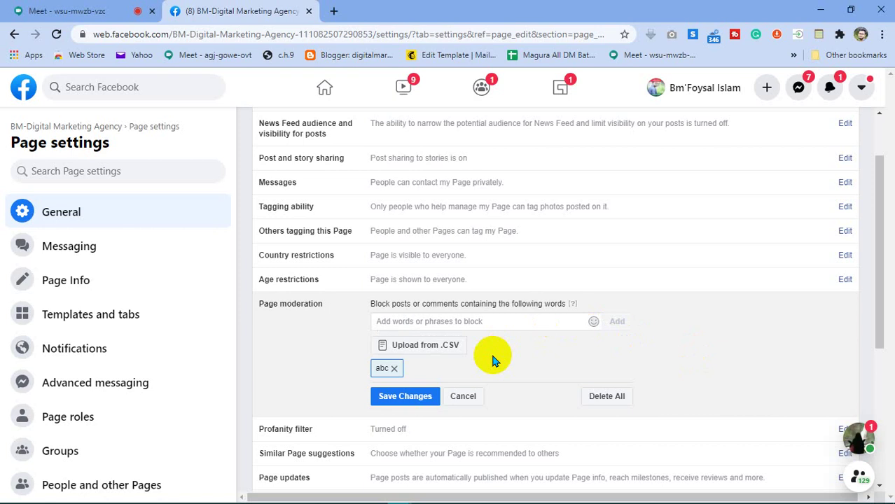
pyautogui.scroll(1, 492, 358)
pyautogui.scroll(-3, 492, 358)
pyautogui.scroll(3, 492, 357)
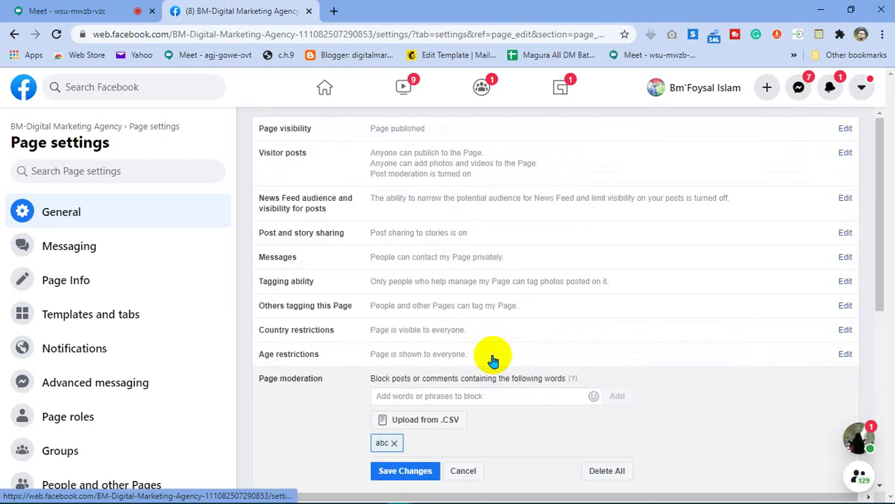
# Remove "abc" from the Page moderation blocked words and close the setting without saving.
pyautogui.click(394, 444)
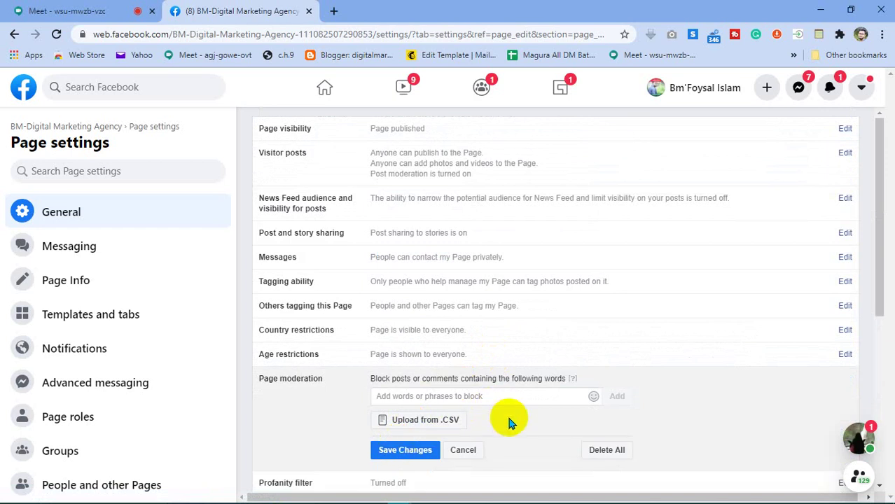
pyautogui.scroll(-3, 509, 421)
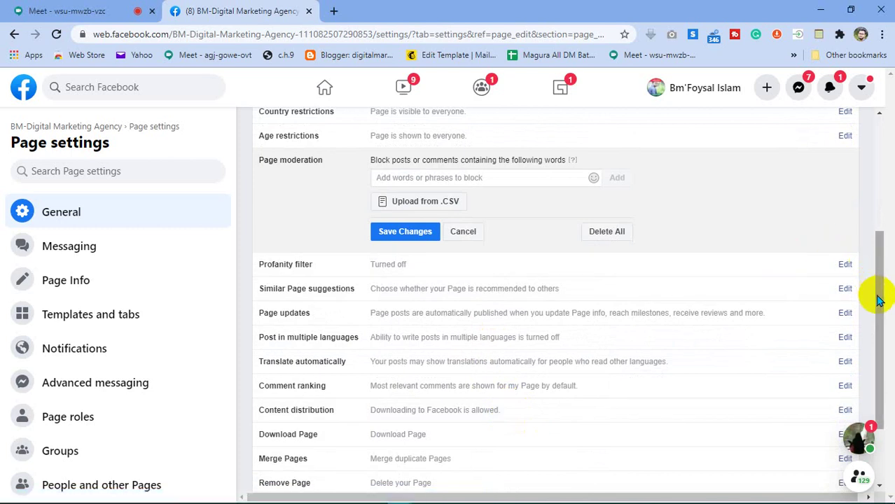
pyautogui.click(551, 177)
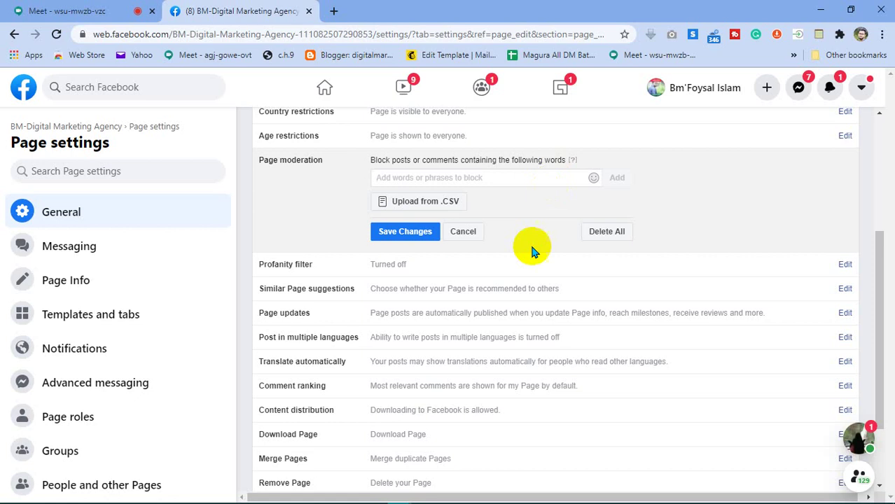
pyautogui.click(488, 202)
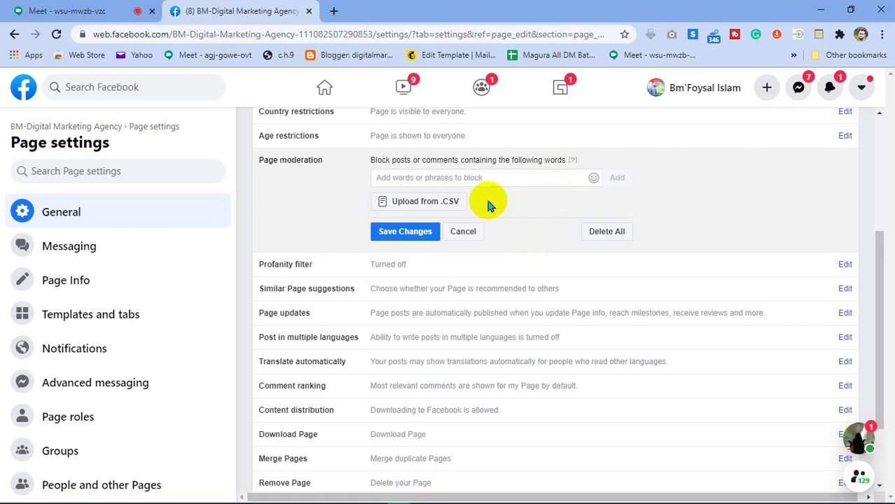
pyautogui.click(490, 180)
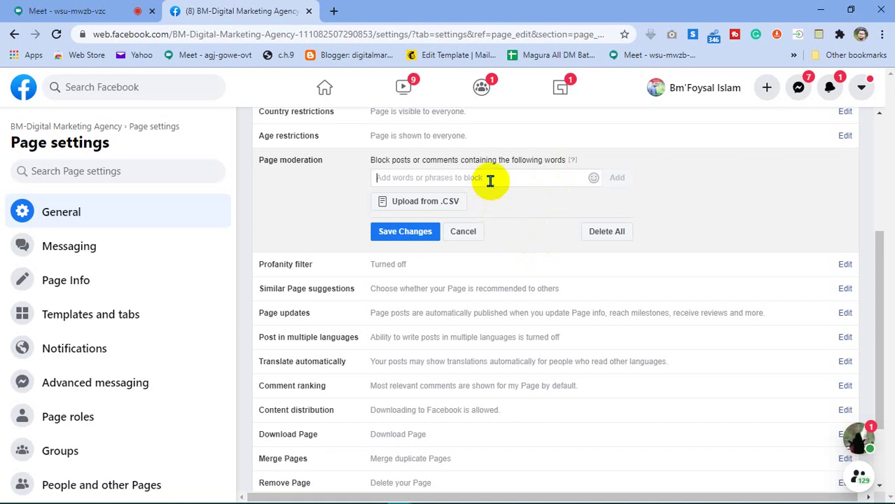
pyautogui.click(501, 202)
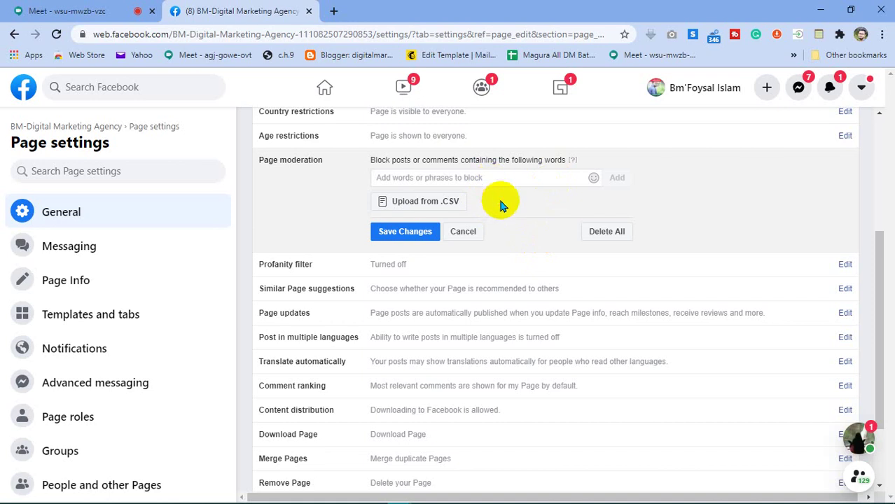
pyautogui.click(543, 175)
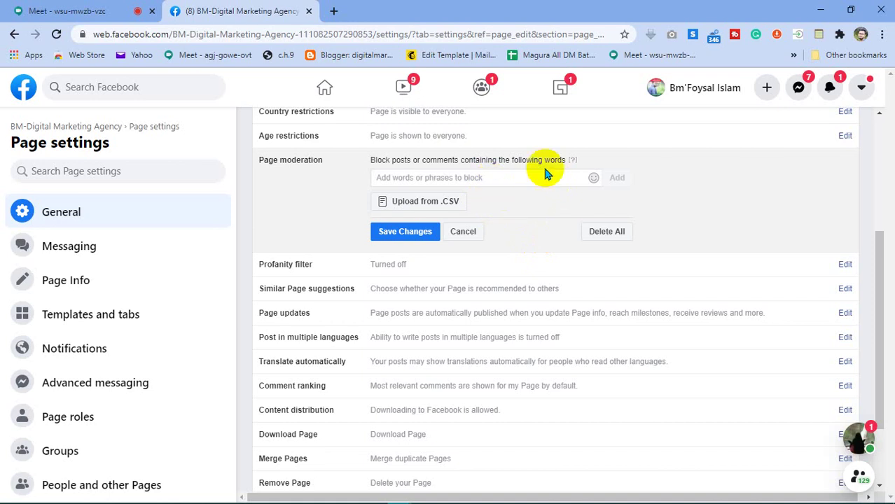
pyautogui.click(530, 200)
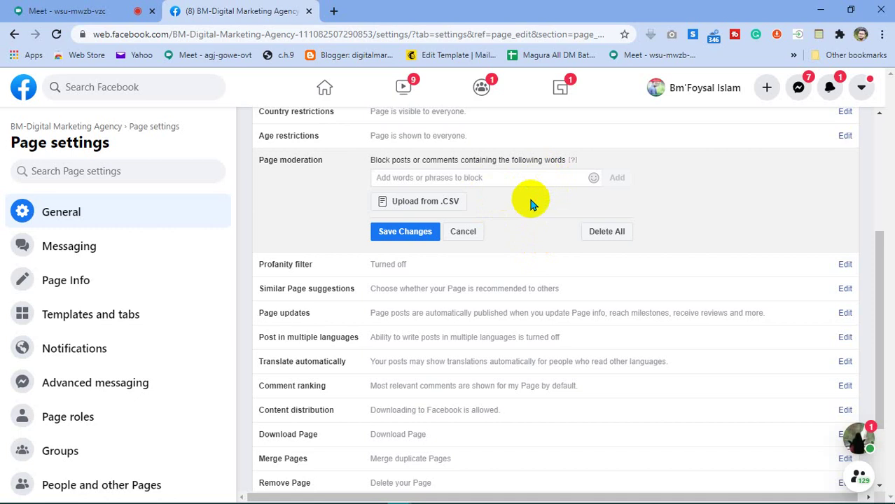
pyautogui.click(463, 232)
# Switch to the Meet call and stop presenting the screen.
pyautogui.click(119, 10)
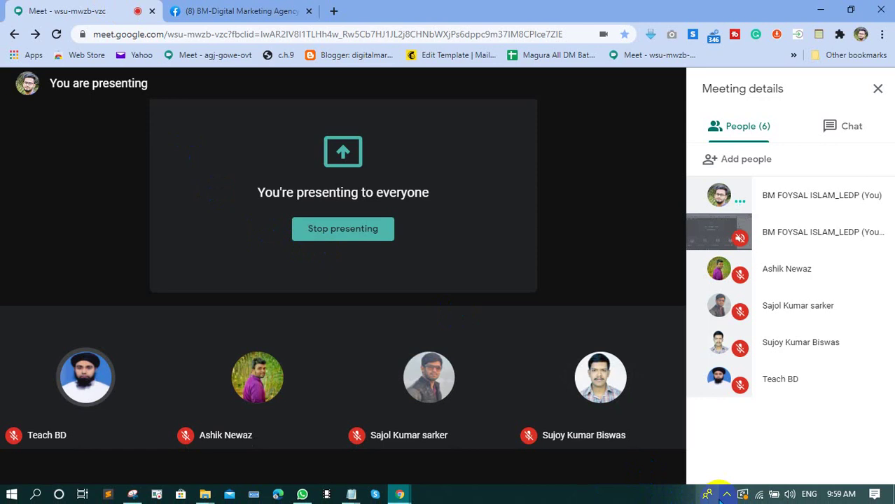
pyautogui.click(727, 494)
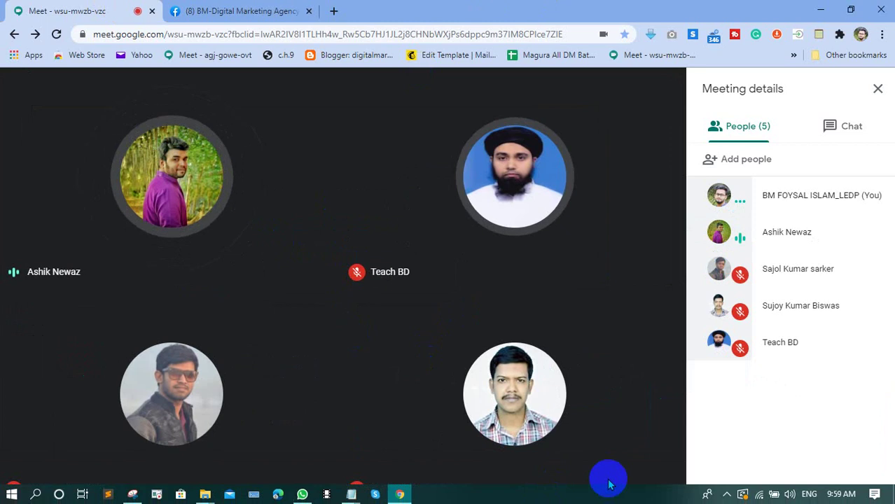
pyautogui.click(726, 494)
pyautogui.click(335, 299)
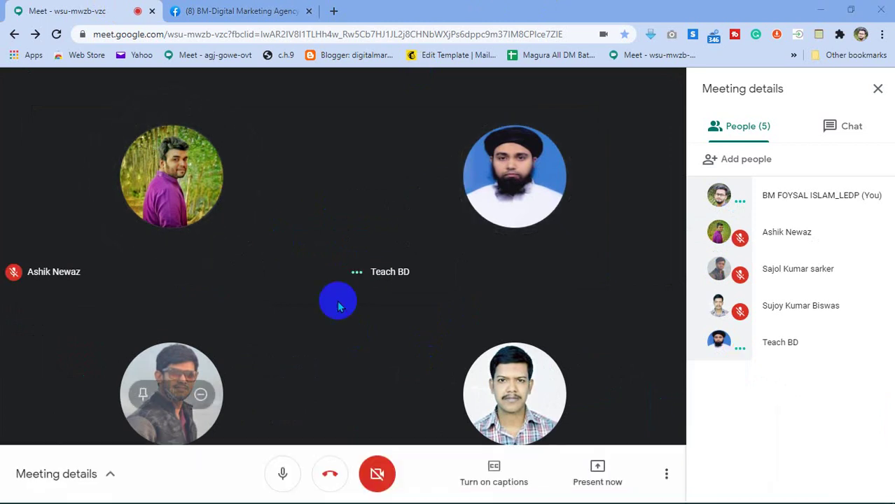
# Open the Messaging section of the BM-Digital Marketing Agency Page settings and return to the Meet call.
pyautogui.click(261, 6)
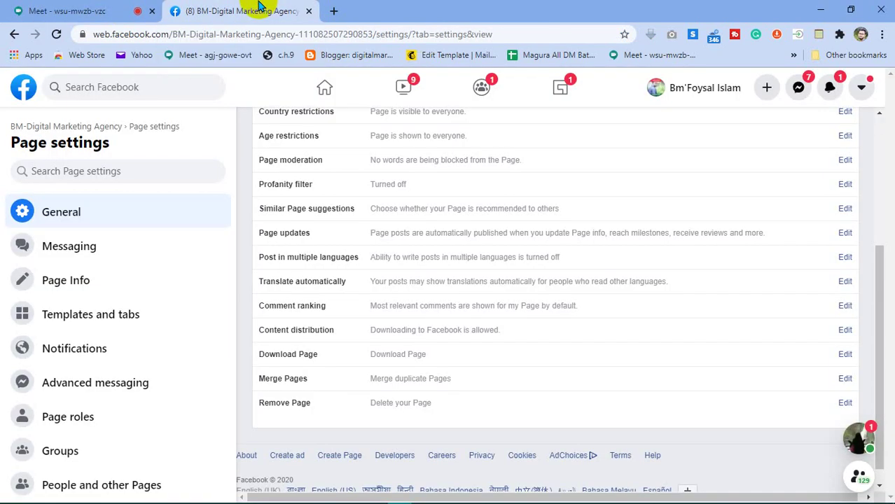
pyautogui.scroll(3, 310, 413)
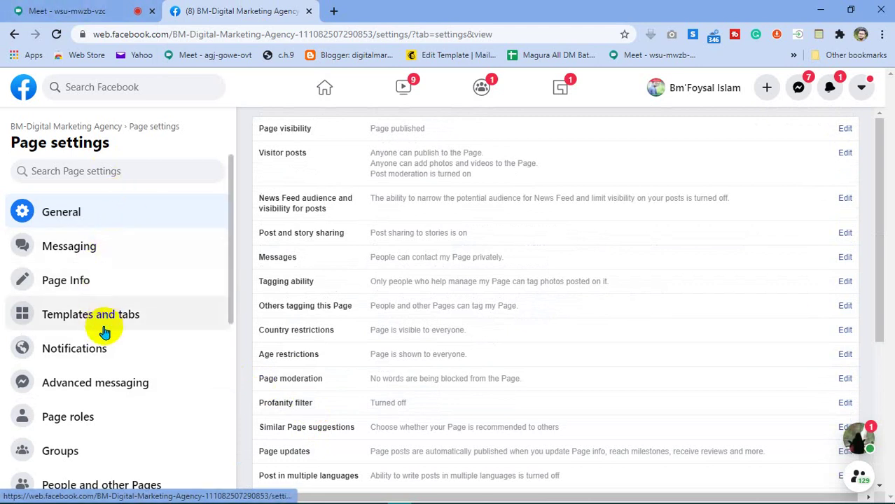
pyautogui.click(102, 258)
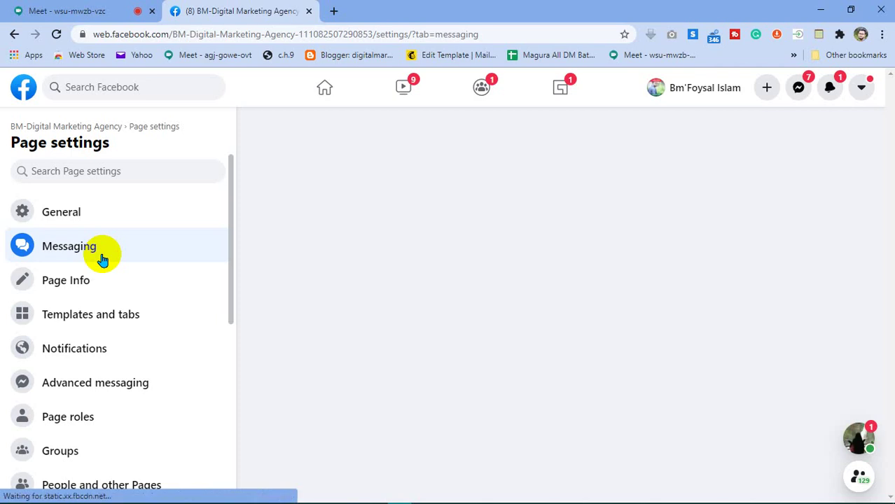
pyautogui.click(33, 12)
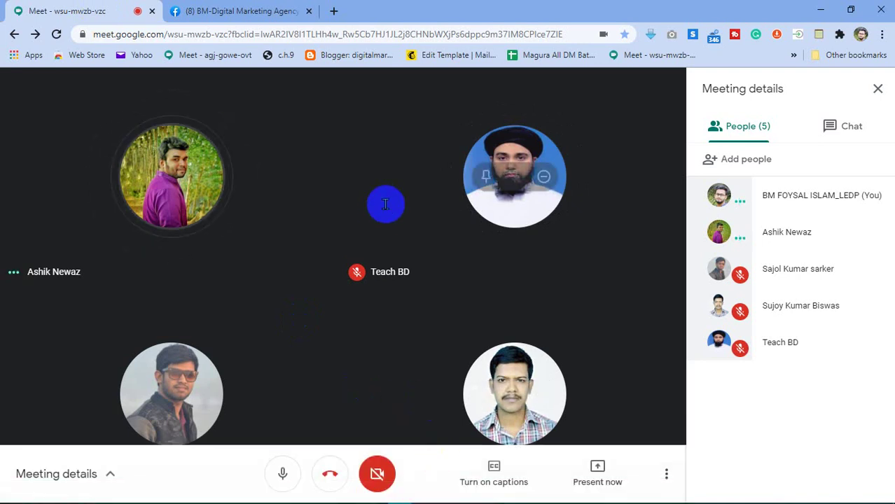
pyautogui.click(464, 34)
pyautogui.click(451, 84)
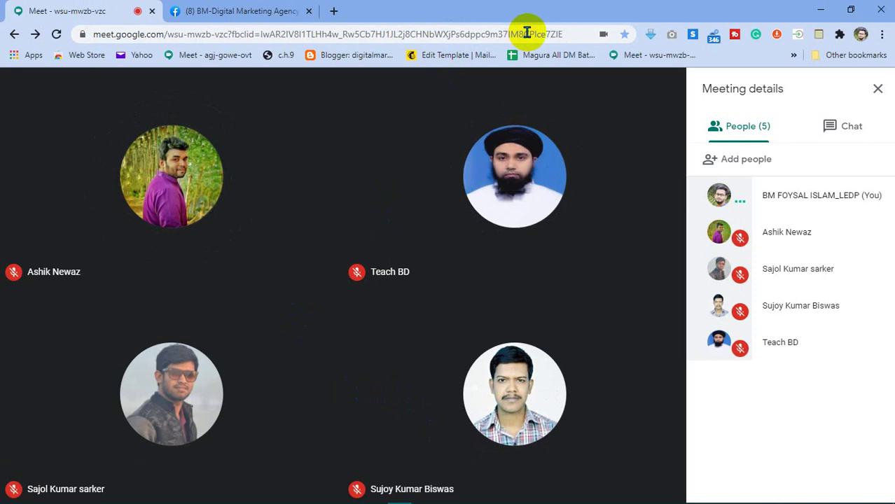
pyautogui.click(526, 34)
pyautogui.click(576, 39)
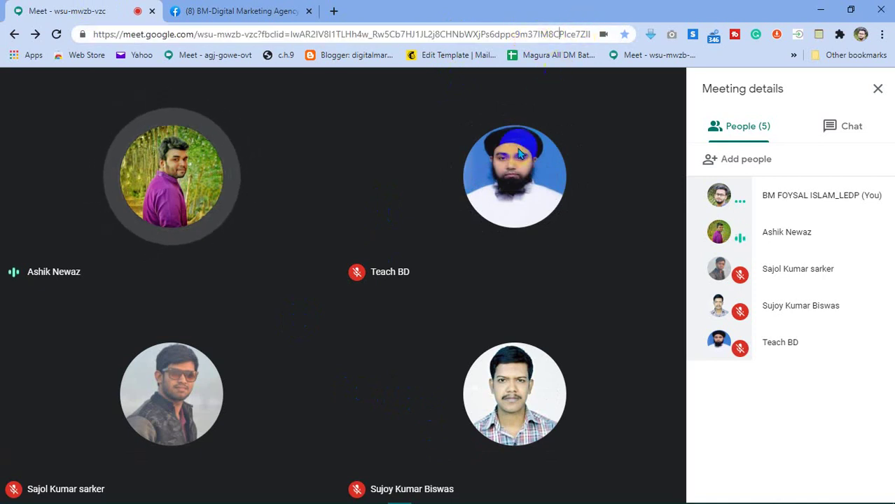
pyautogui.click(545, 79)
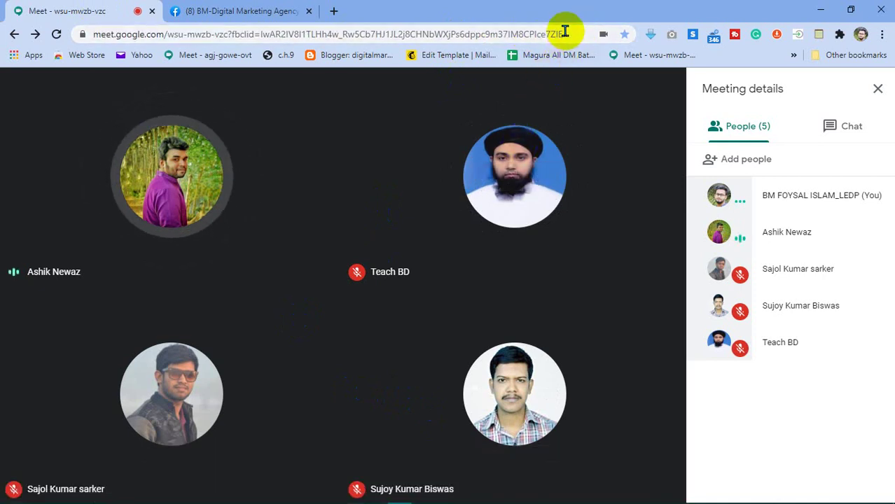
pyautogui.click(565, 33)
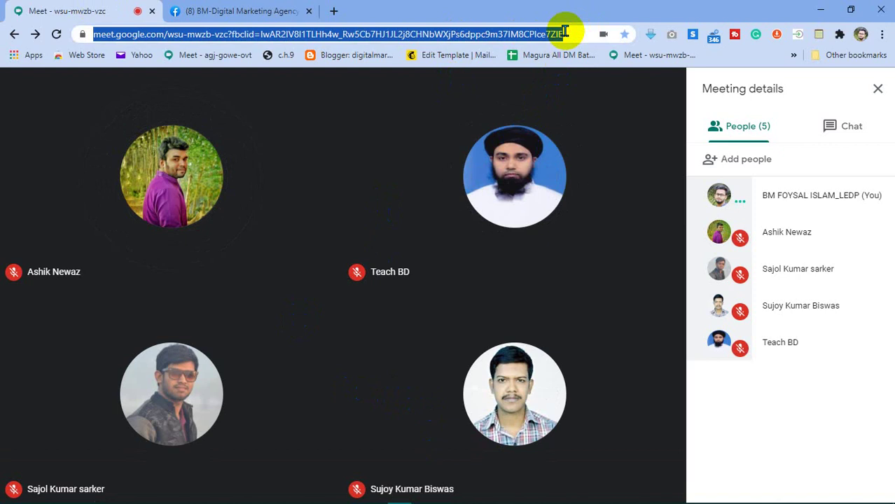
pyautogui.click(393, 114)
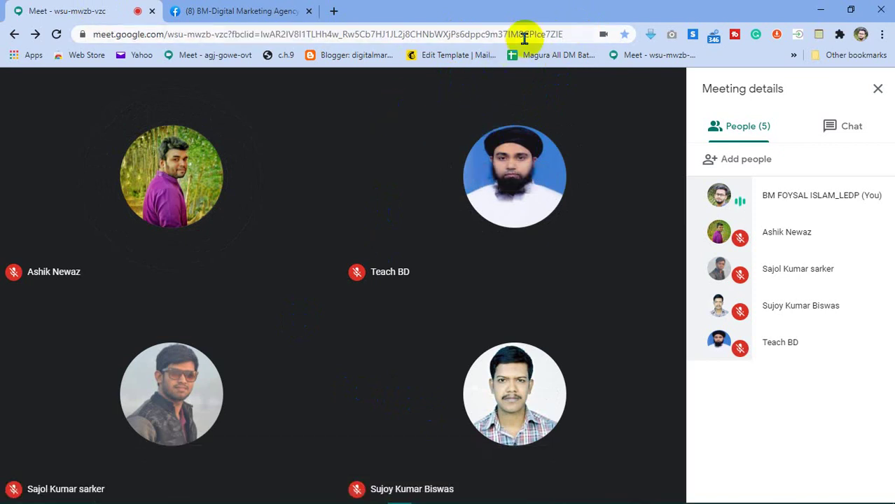
pyautogui.click(533, 31)
pyautogui.click(371, 111)
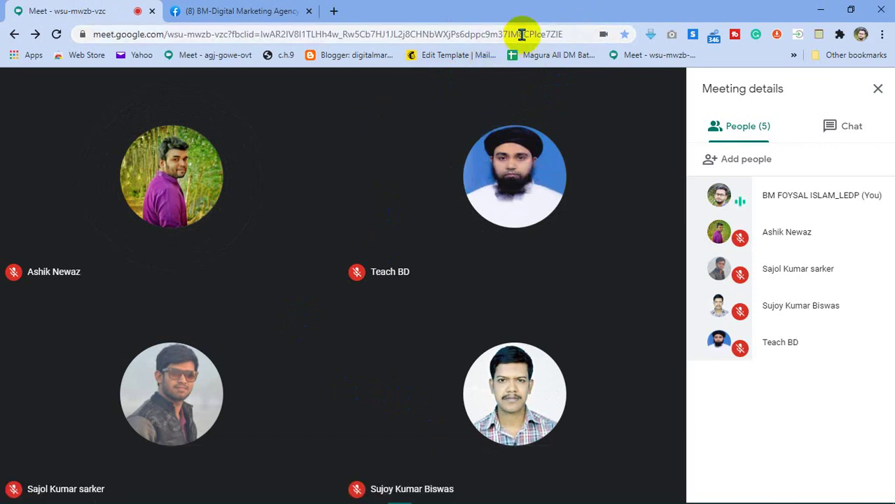
pyautogui.click(522, 35)
pyautogui.click(387, 110)
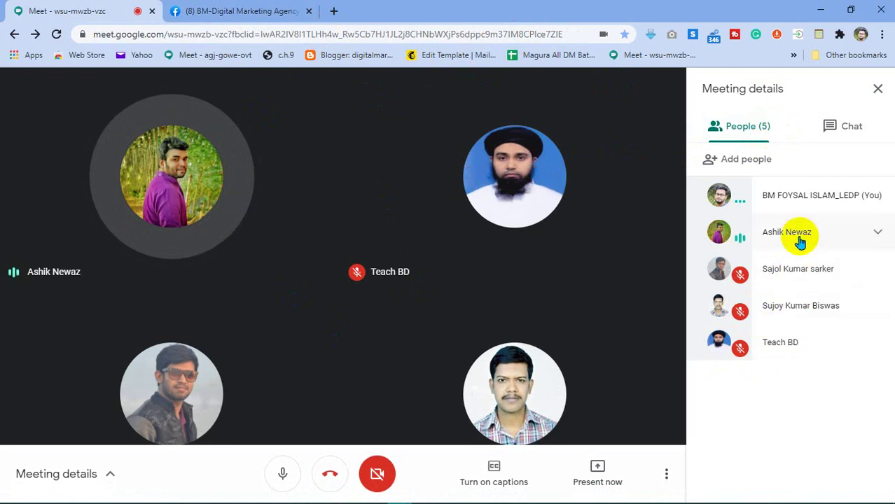
# Expand and collapse the options of the second participant in the Meet people list.
pyautogui.click(878, 232)
pyautogui.click(878, 232)
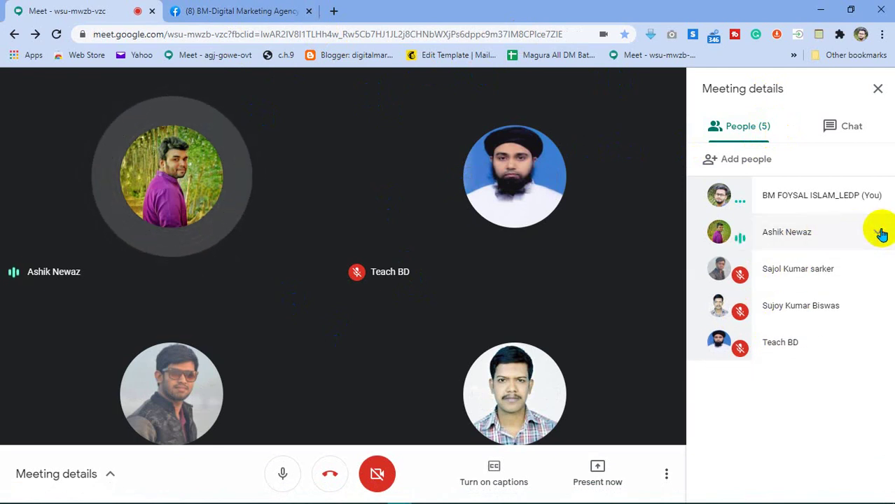
pyautogui.click(877, 234)
pyautogui.click(878, 234)
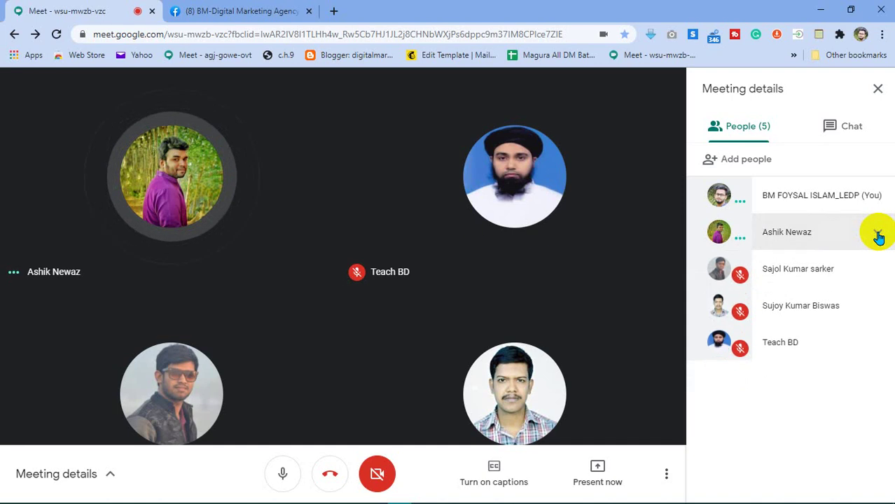
pyautogui.click(380, 320)
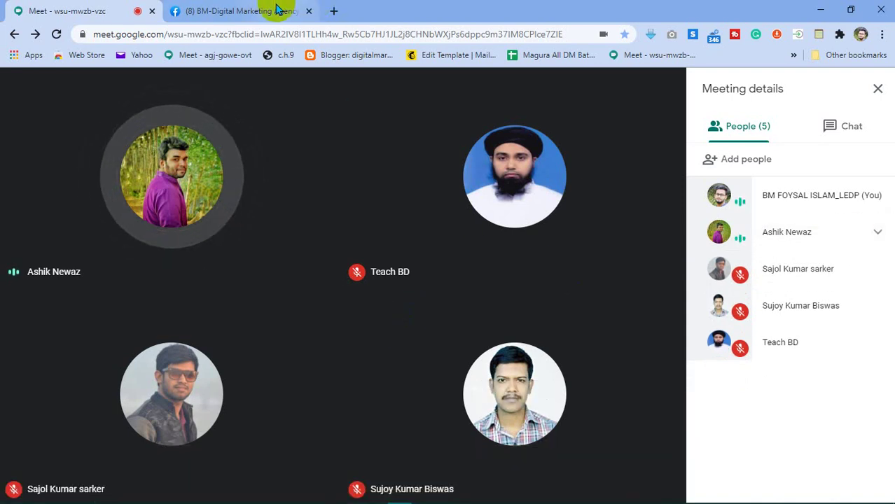
pyautogui.click(331, 120)
pyautogui.click(470, 38)
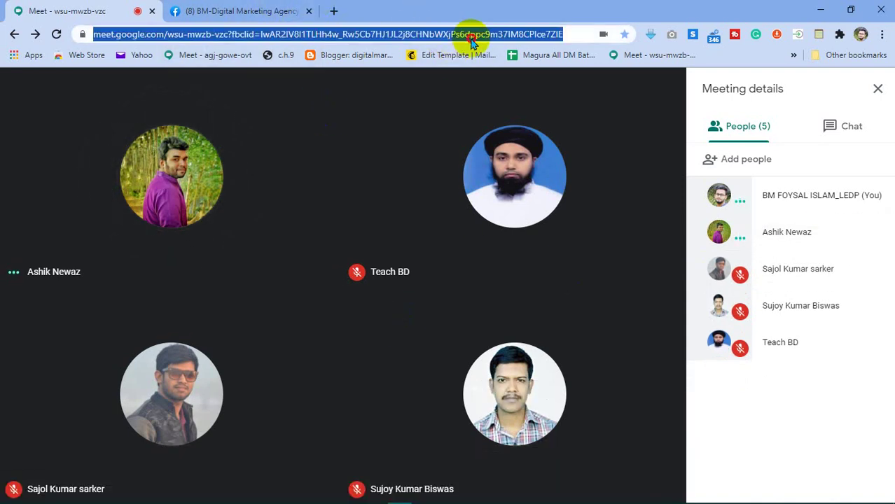
pyautogui.click(463, 80)
pyautogui.click(458, 34)
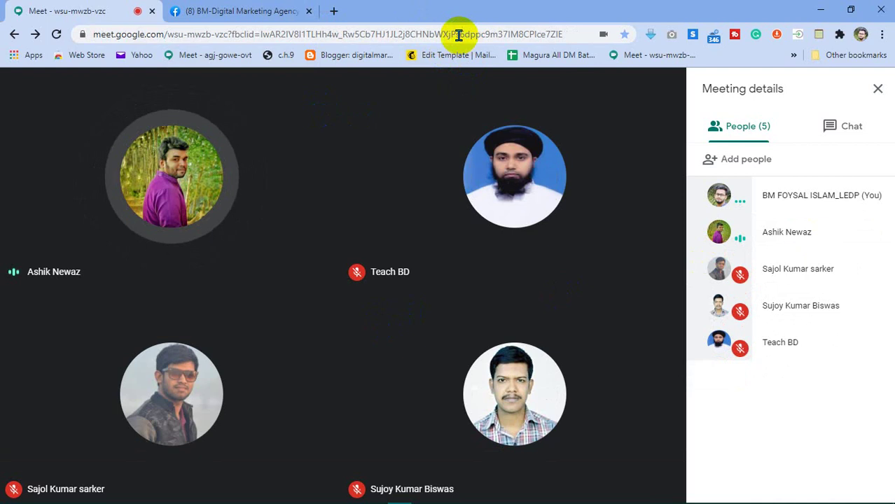
pyautogui.click(427, 88)
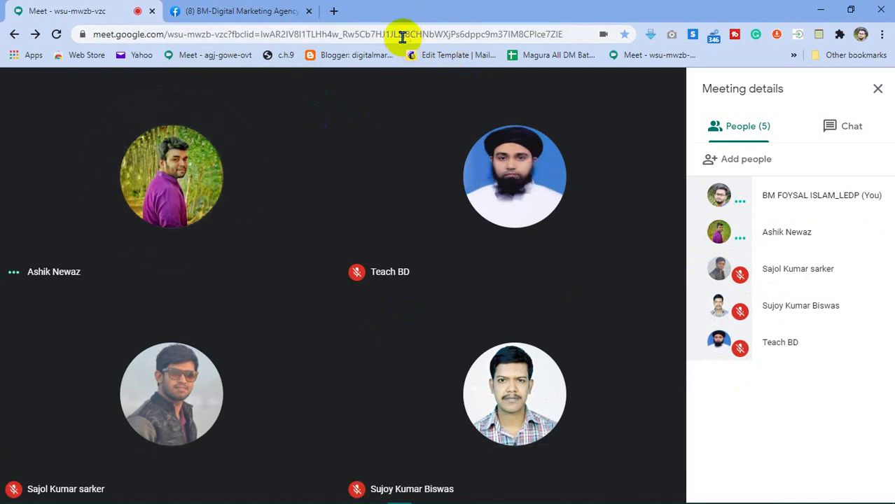
pyautogui.click(345, 38)
pyautogui.click(344, 35)
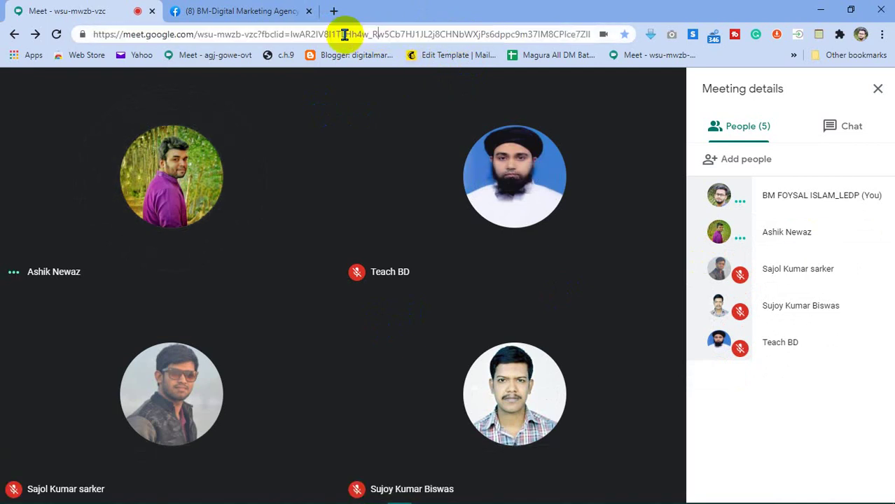
pyautogui.click(369, 98)
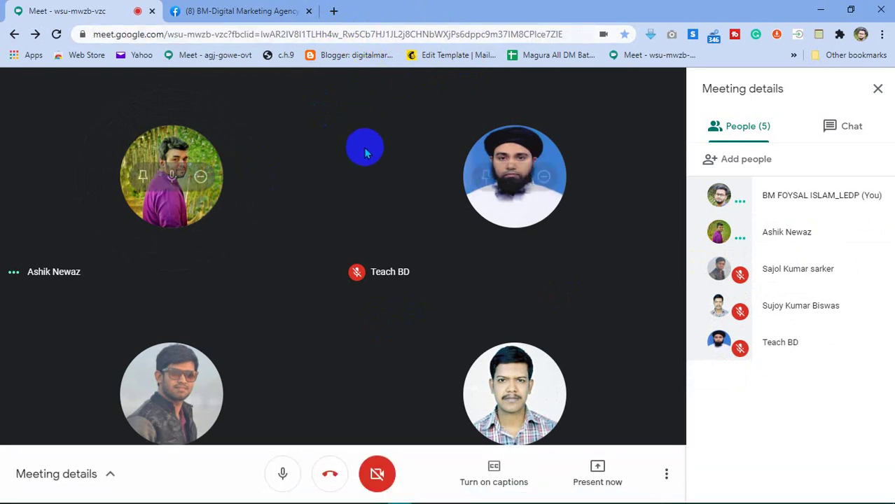
pyautogui.click(369, 35)
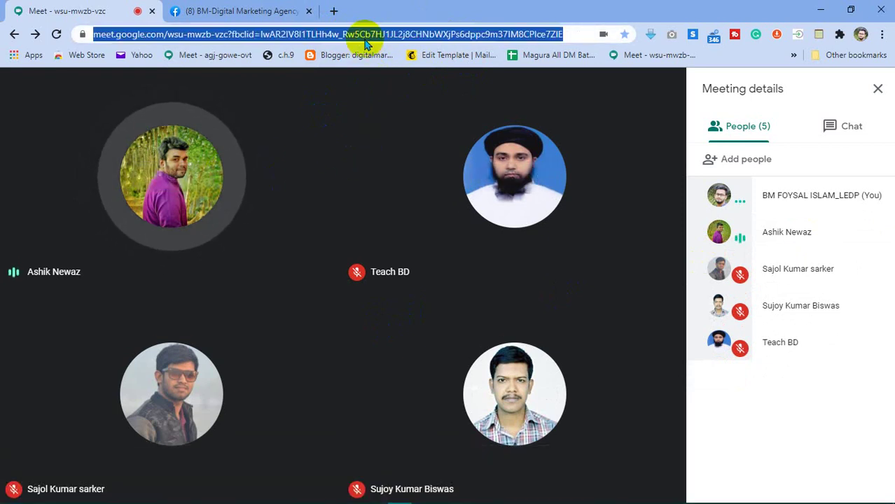
pyautogui.click(364, 34)
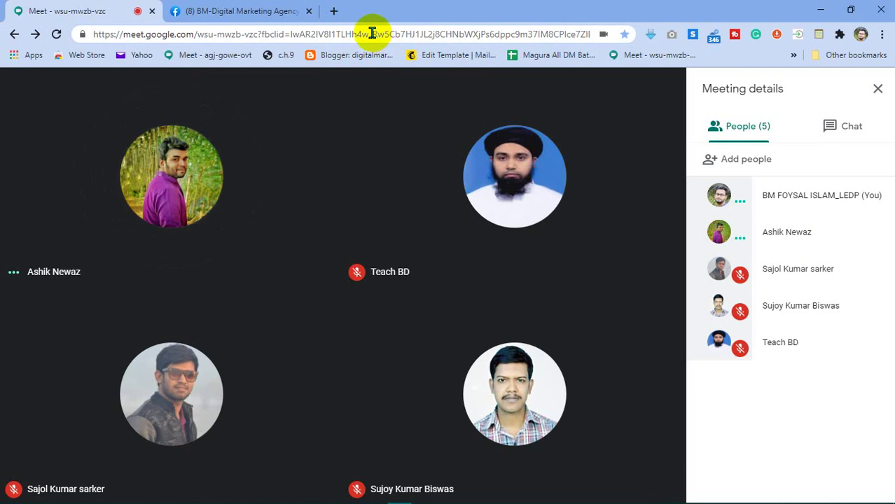
pyautogui.click(360, 84)
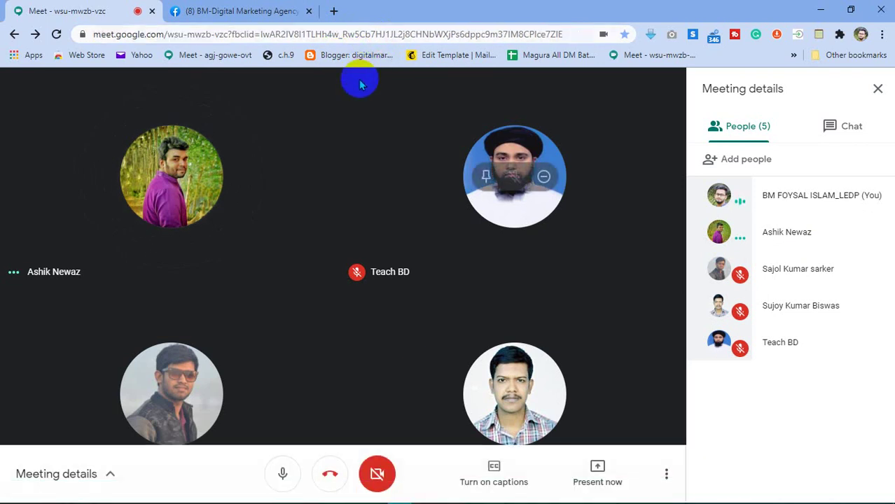